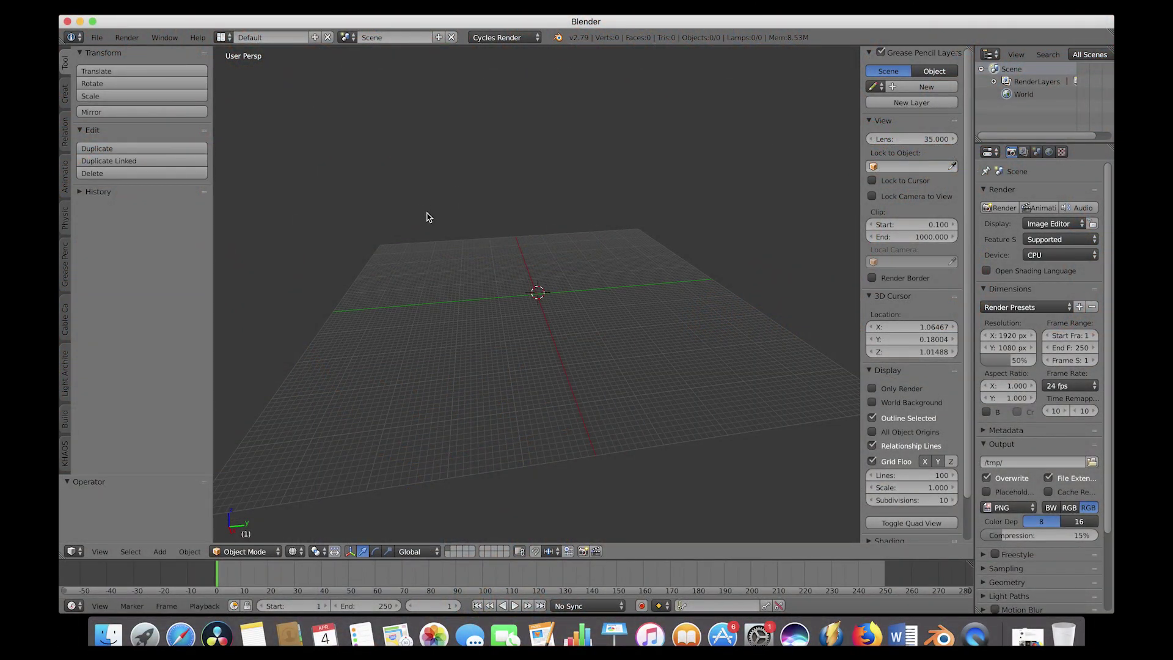
# - Add a camera, move it about 18.6 units along X and rotate it around the global Y axis
pyautogui.hotkey('shift', 'a')
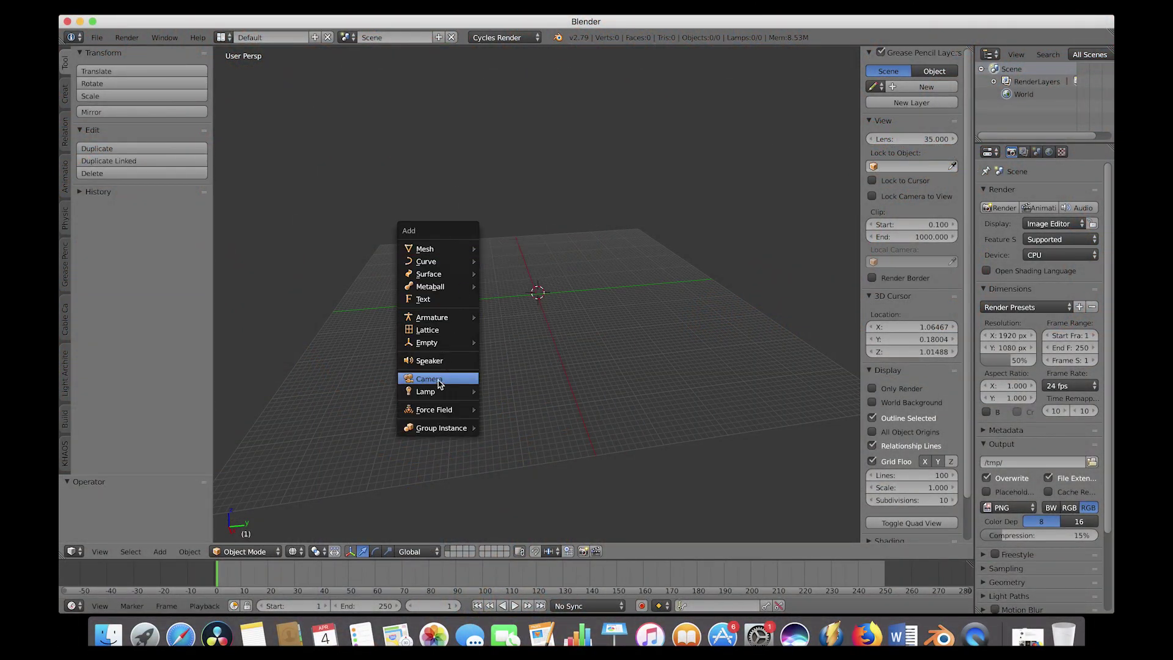
pyautogui.click(449, 374)
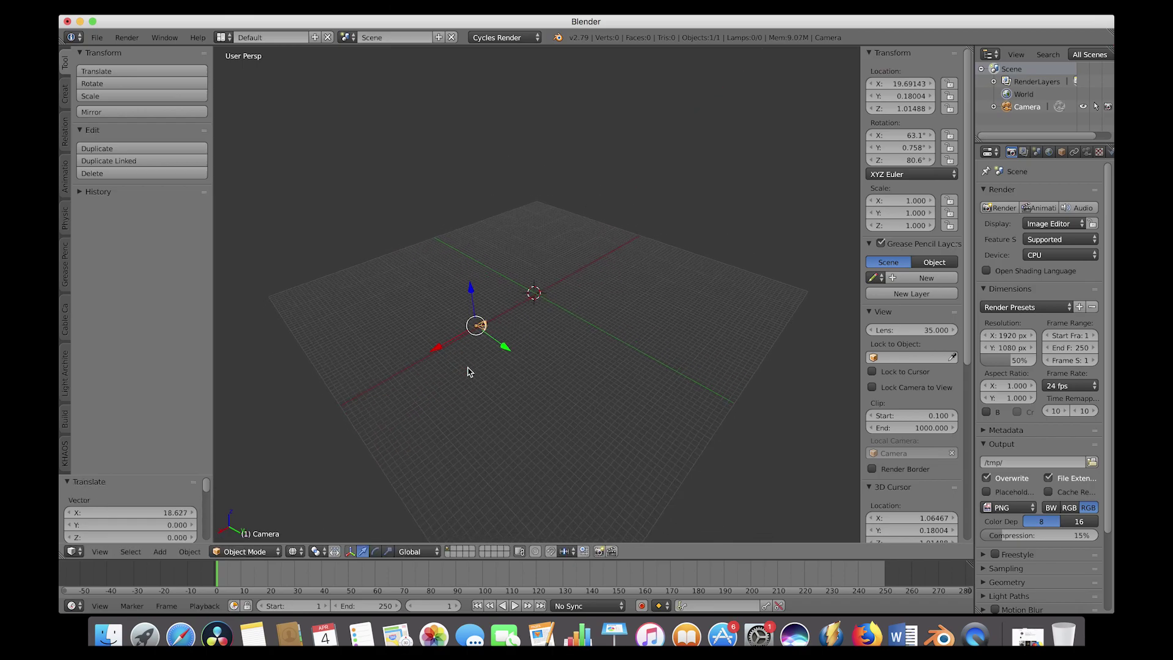
pyautogui.moveTo(469, 372); pyautogui.dragTo(538, 336, button='middle')
pyautogui.press('r')
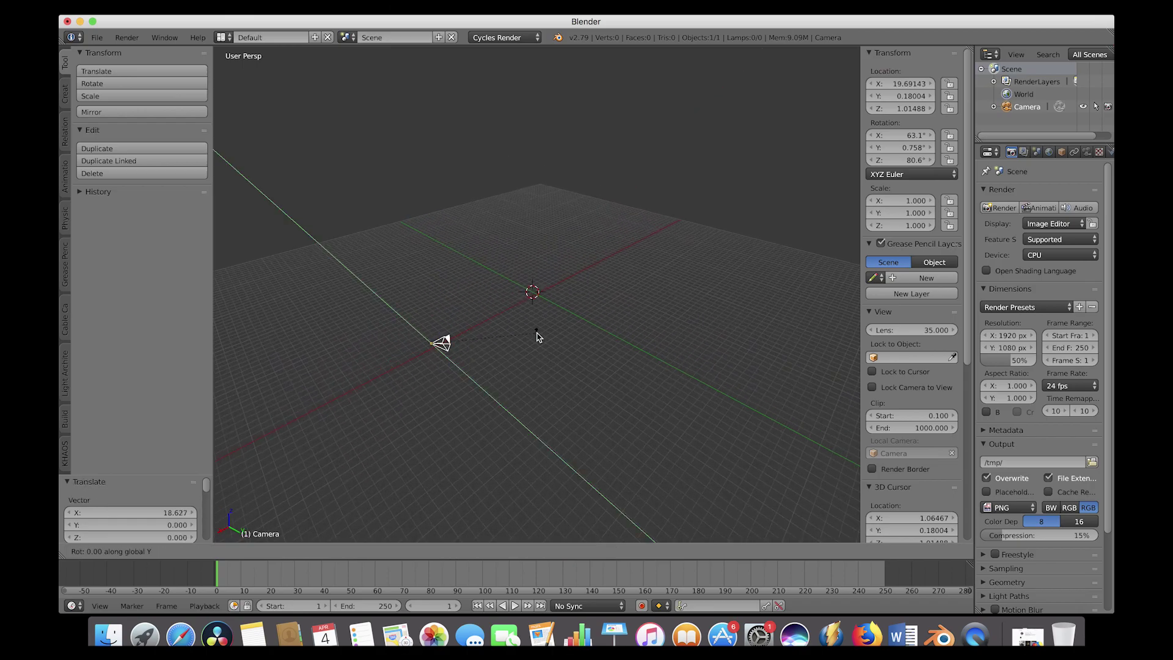
pyautogui.click(462, 291)
# - Look through the camera and adjust its aim with a small move and a trackball rotation of about 5.7°
pyautogui.click(101, 552)
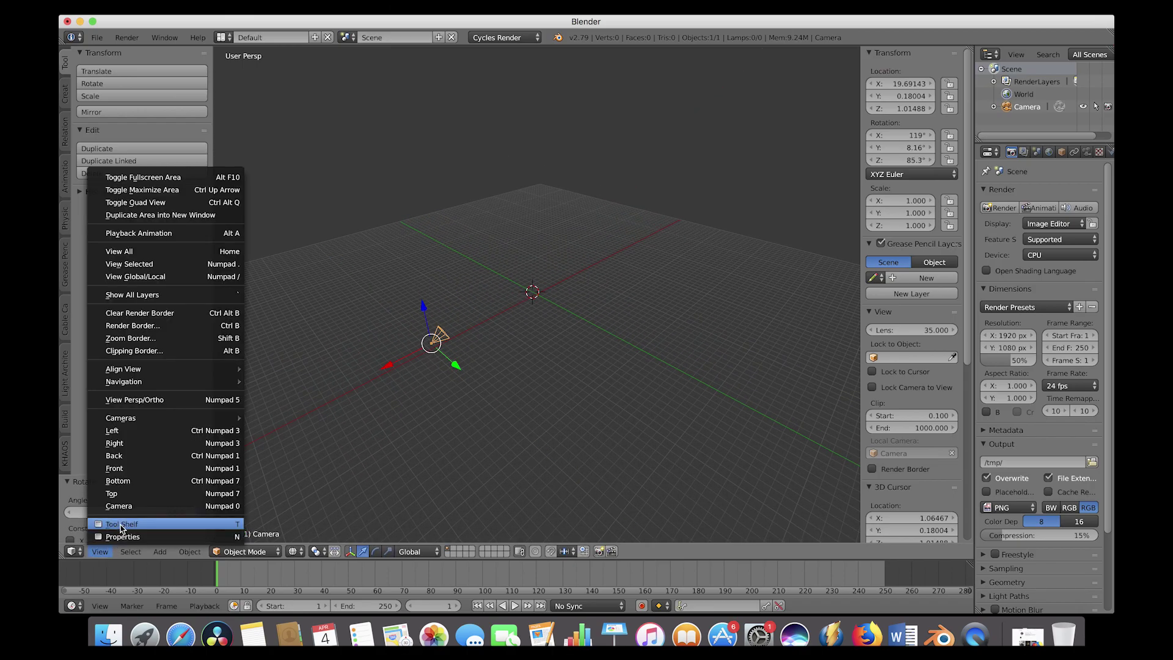
pyautogui.click(171, 497)
pyautogui.press('r')
pyautogui.press('r')
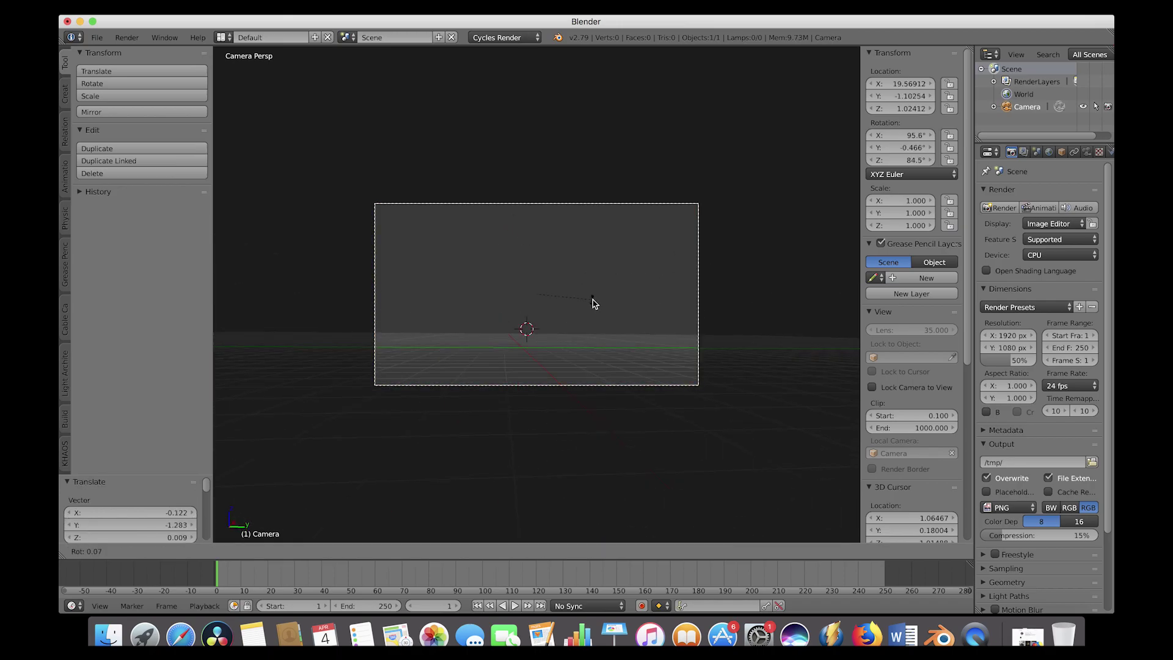
pyautogui.click(545, 292)
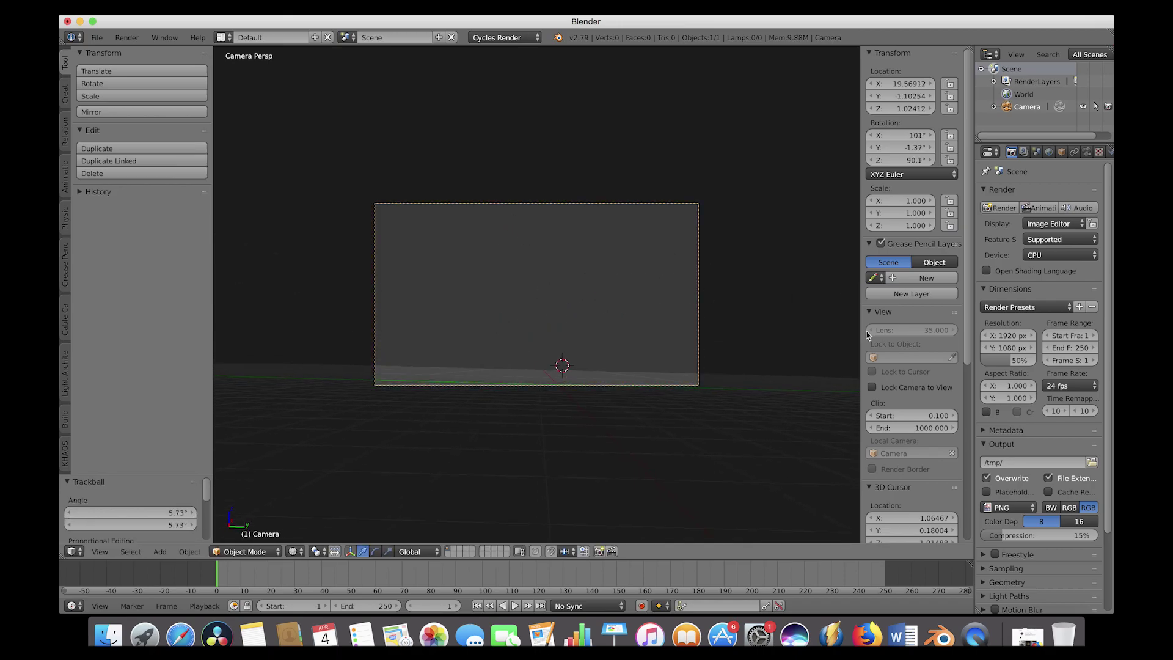
# - Collapse the 3D Cursor, View, Item and Display sections of the viewport properties
pyautogui.scroll(-6, 917, 437)
pyautogui.click(870, 382)
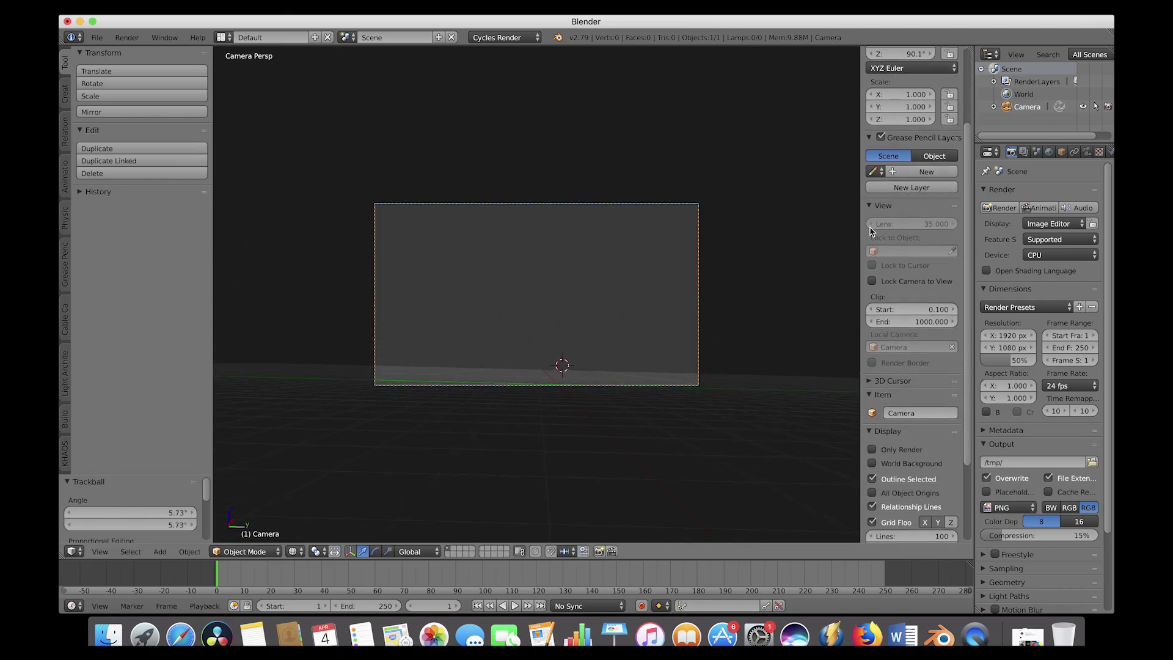
pyautogui.click(870, 206)
pyautogui.click(870, 233)
pyautogui.click(868, 246)
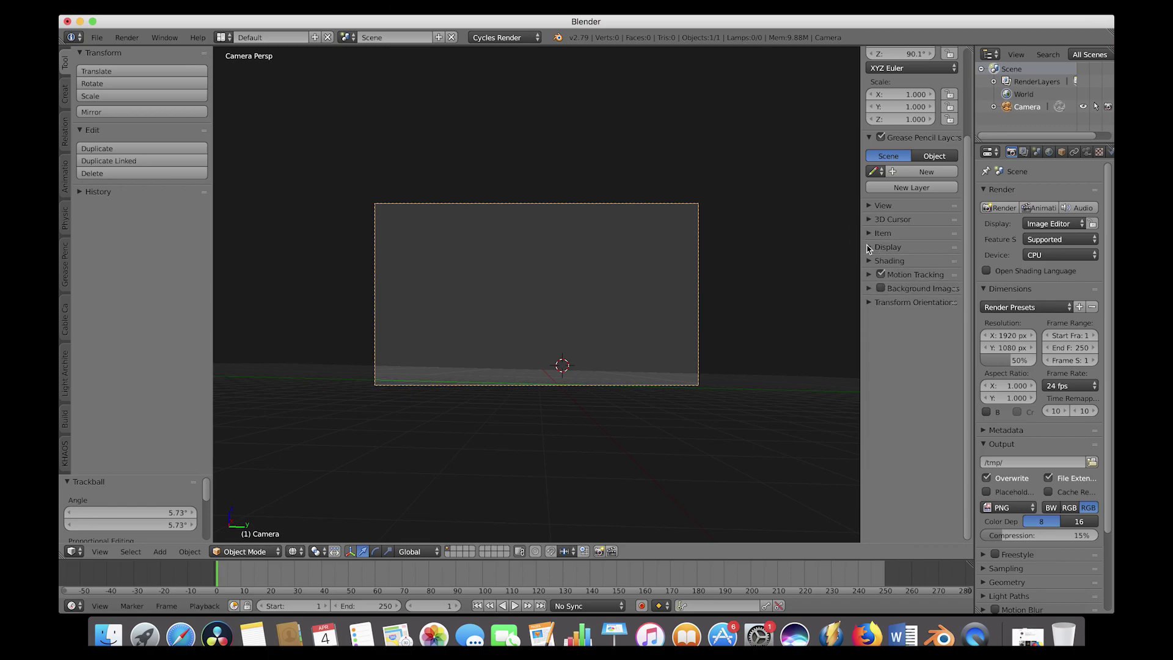
# - Enable background images and load the street photo with the buildings from the Downloads folder as camera background
pyautogui.click(870, 289)
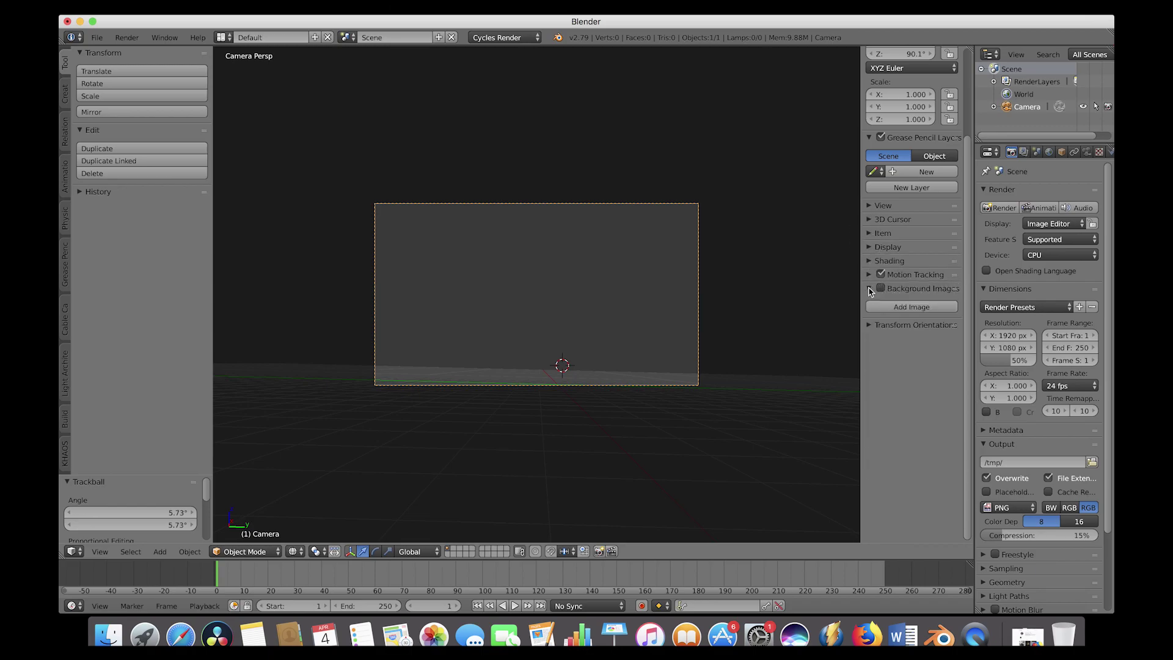
pyautogui.click(880, 289)
pyautogui.click(912, 306)
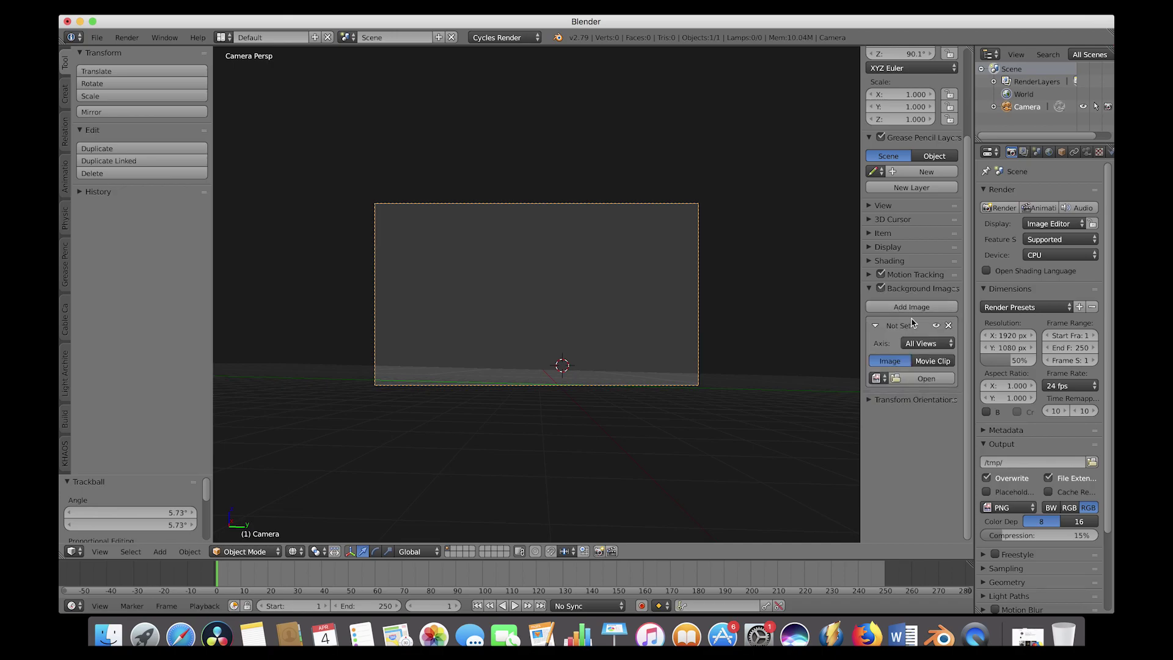
pyautogui.click(924, 379)
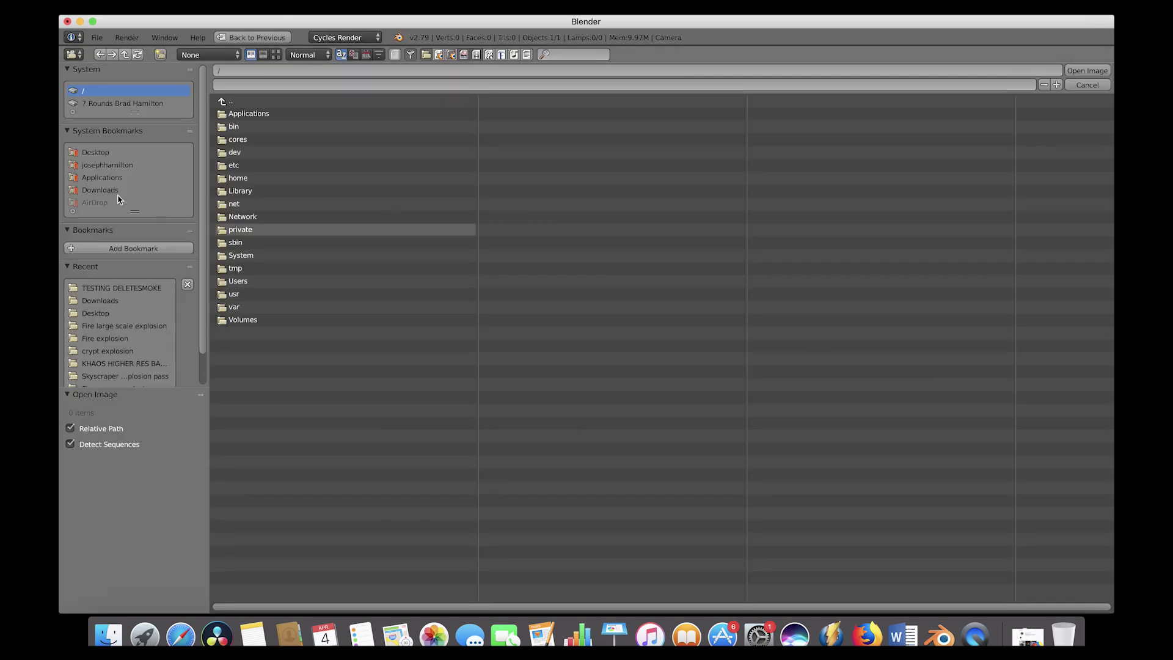
pyautogui.click(101, 190)
pyautogui.click(283, 203)
pyautogui.click(1088, 71)
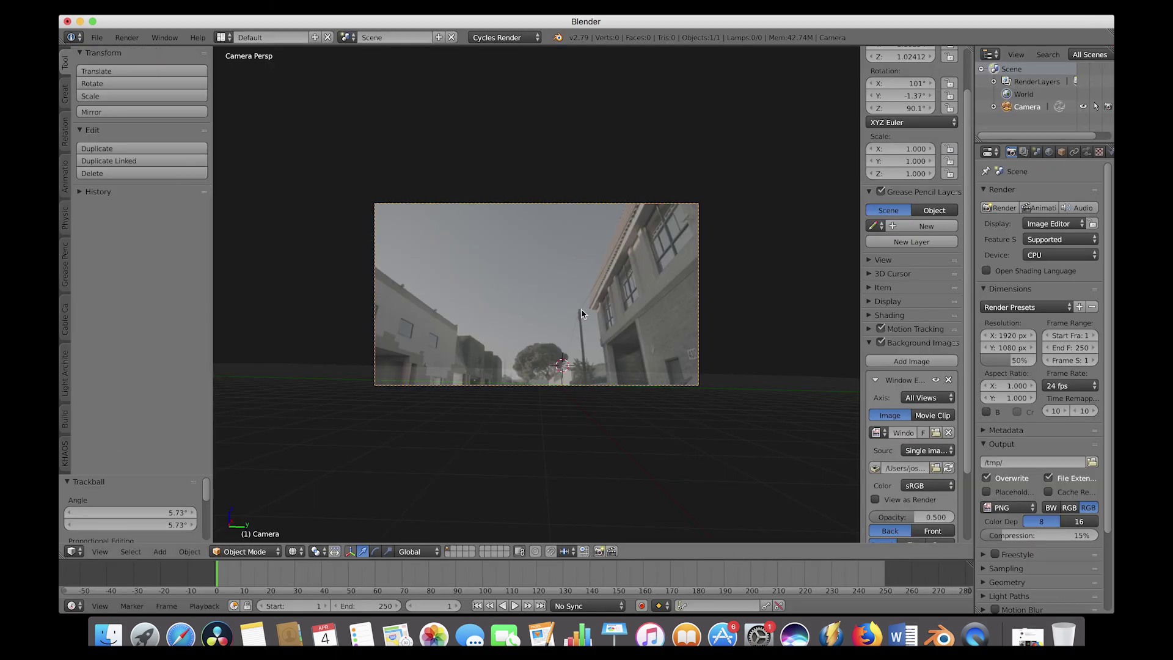
# - Rotate the camera about 3.2° around global Y and about 2.3° around the view axis to match the street photo
pyautogui.press('r')
pyautogui.press('y')
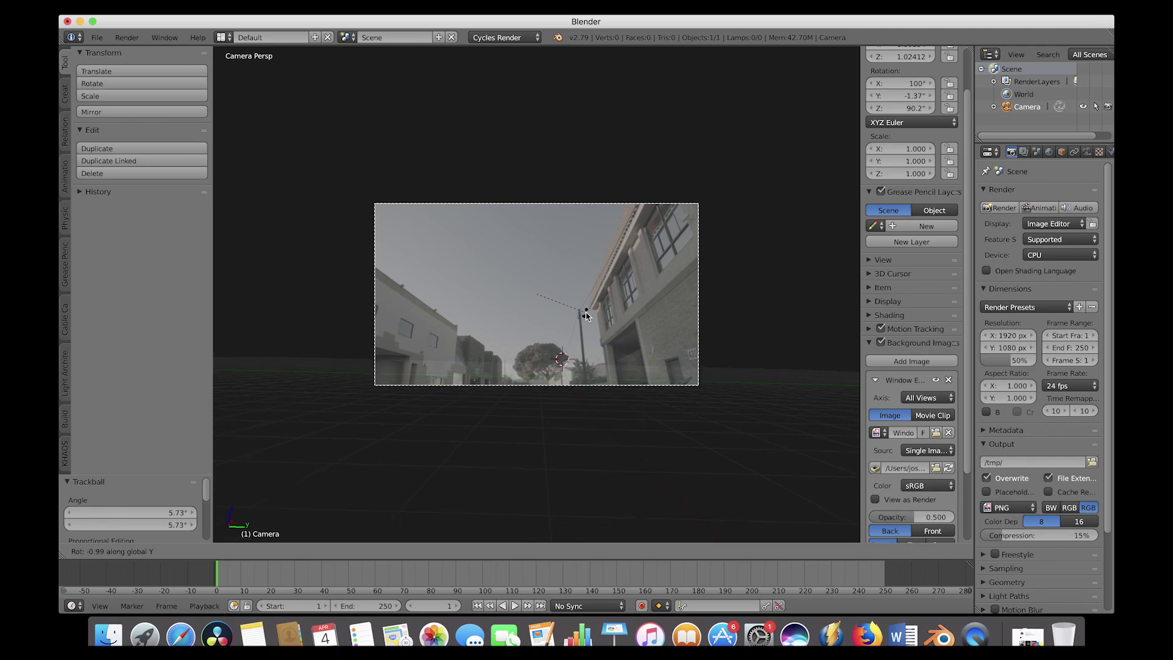
pyautogui.click(585, 313)
pyautogui.press('r')
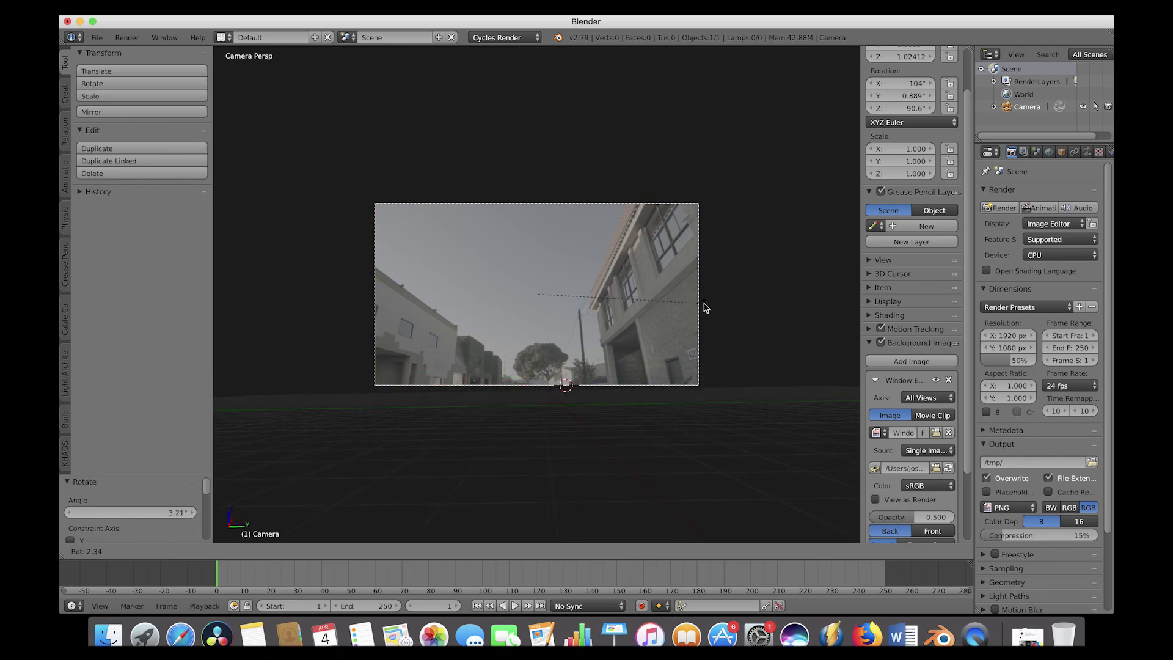
pyautogui.click(705, 307)
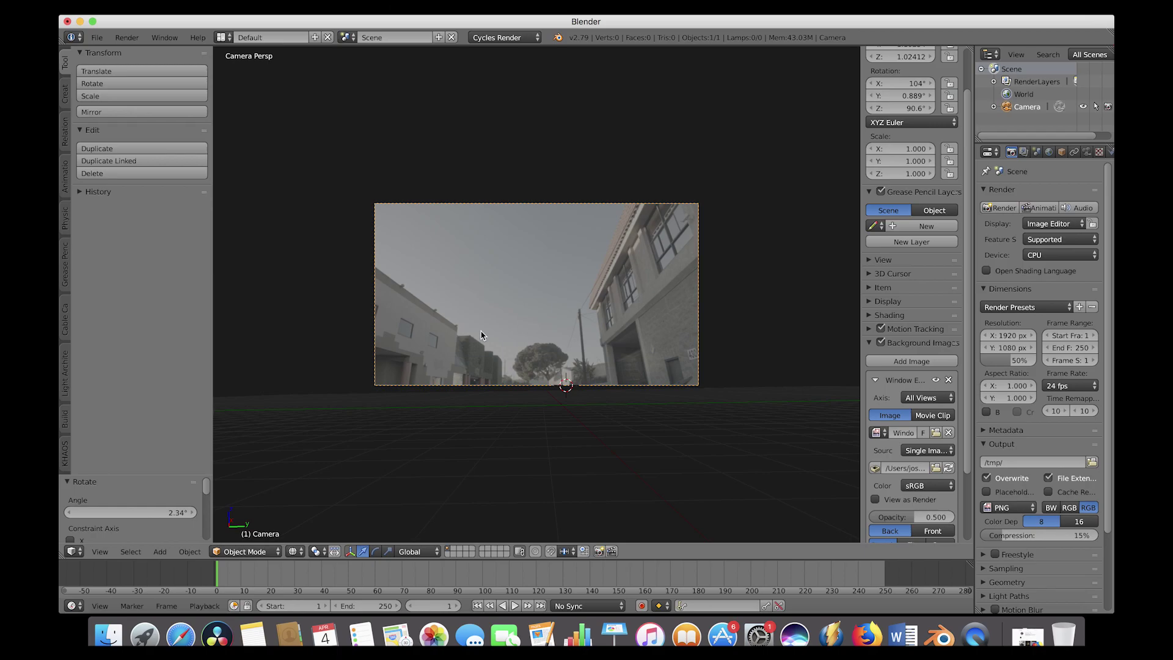
# - Show the KHAOS procedural explosion settings with a slightly wider panel and set the current frame to 10
pyautogui.click(66, 455)
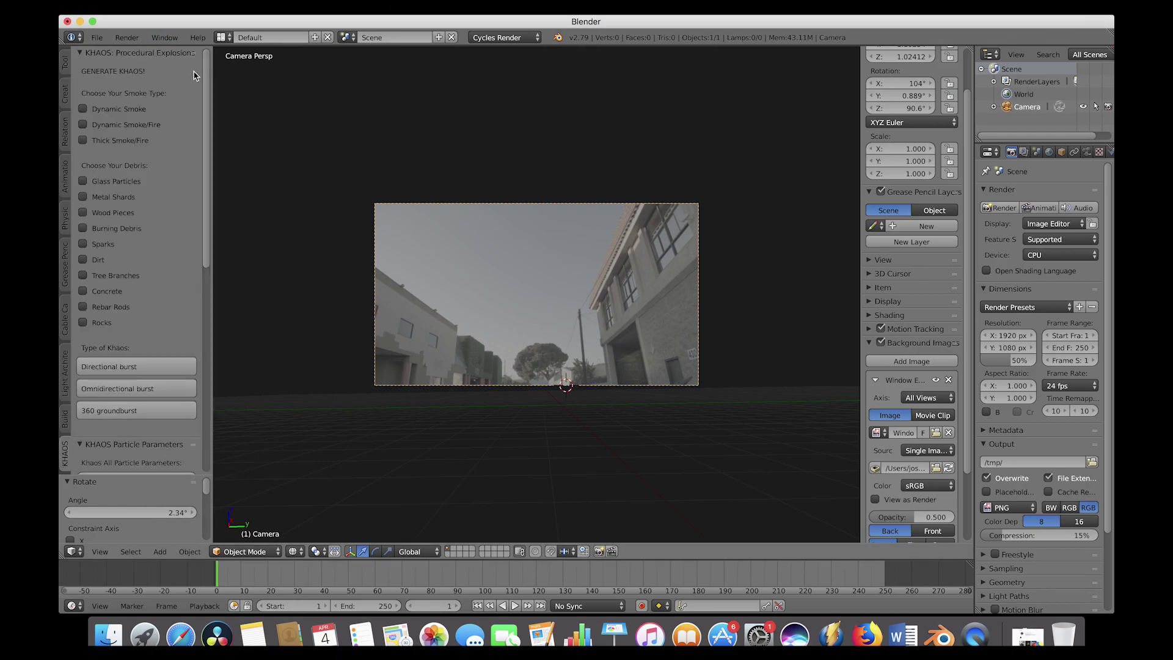
pyautogui.scroll(-6, 201, 147)
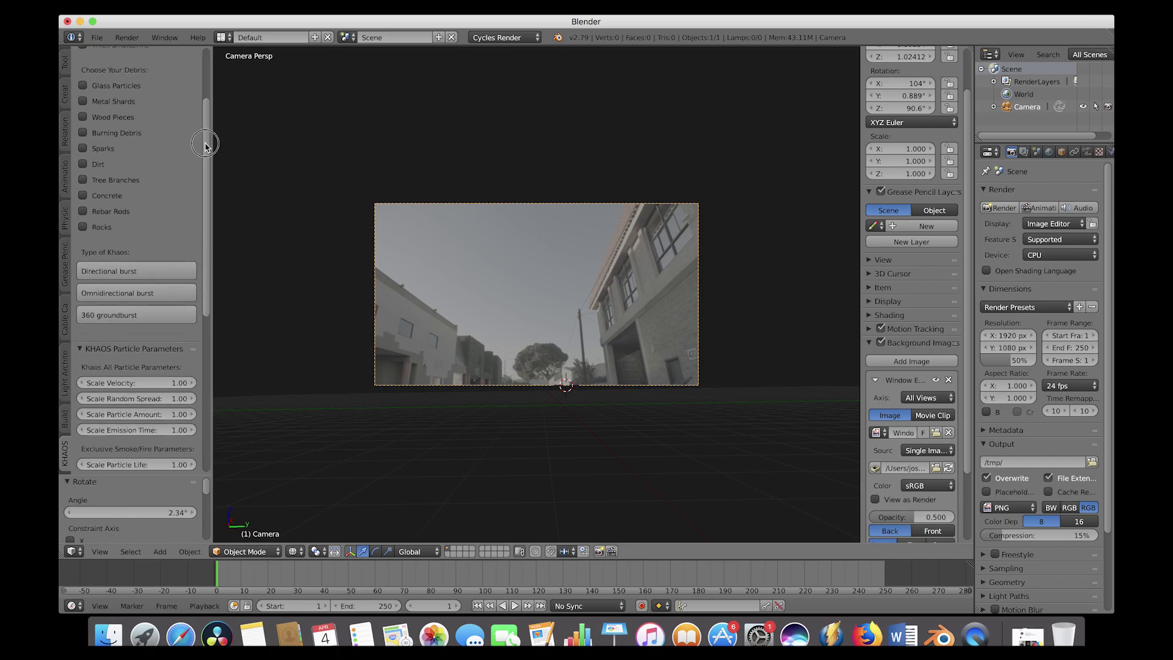
pyautogui.scroll(6, 191, 220)
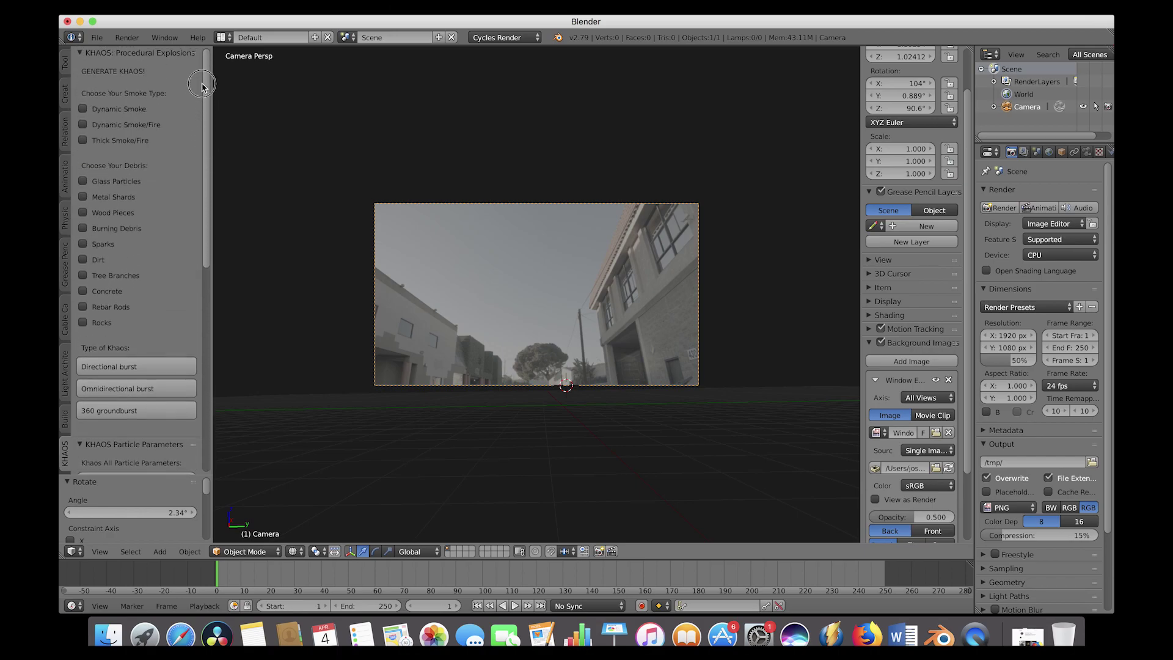
pyautogui.moveTo(213, 88); pyautogui.dragTo(224, 88)
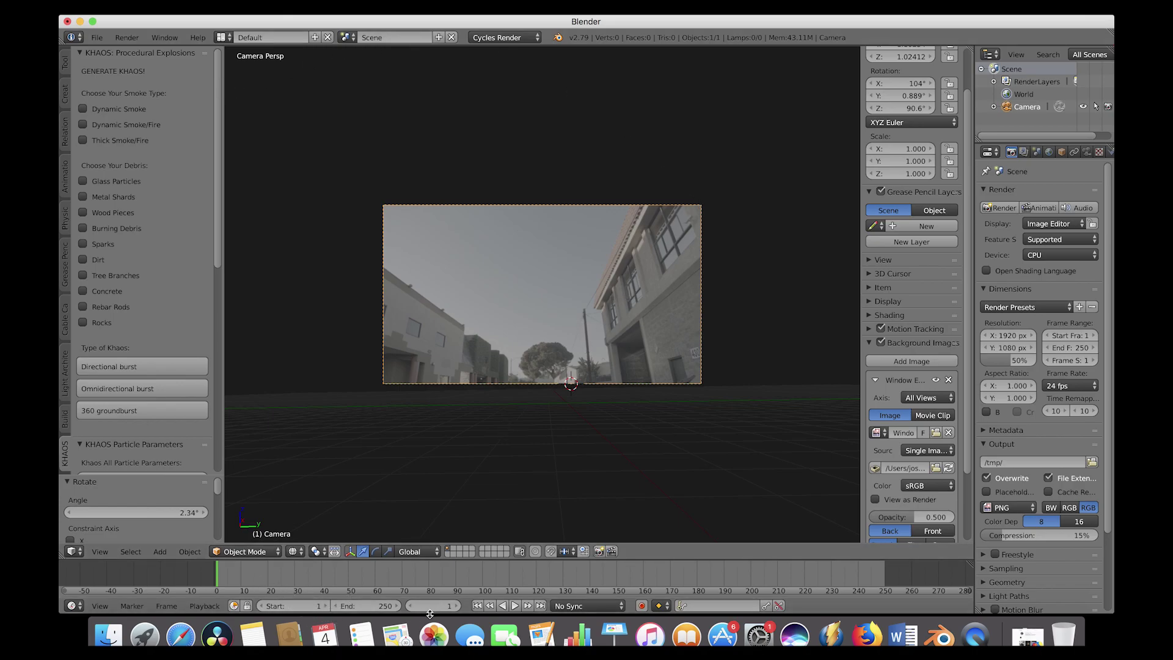
pyautogui.click(242, 579)
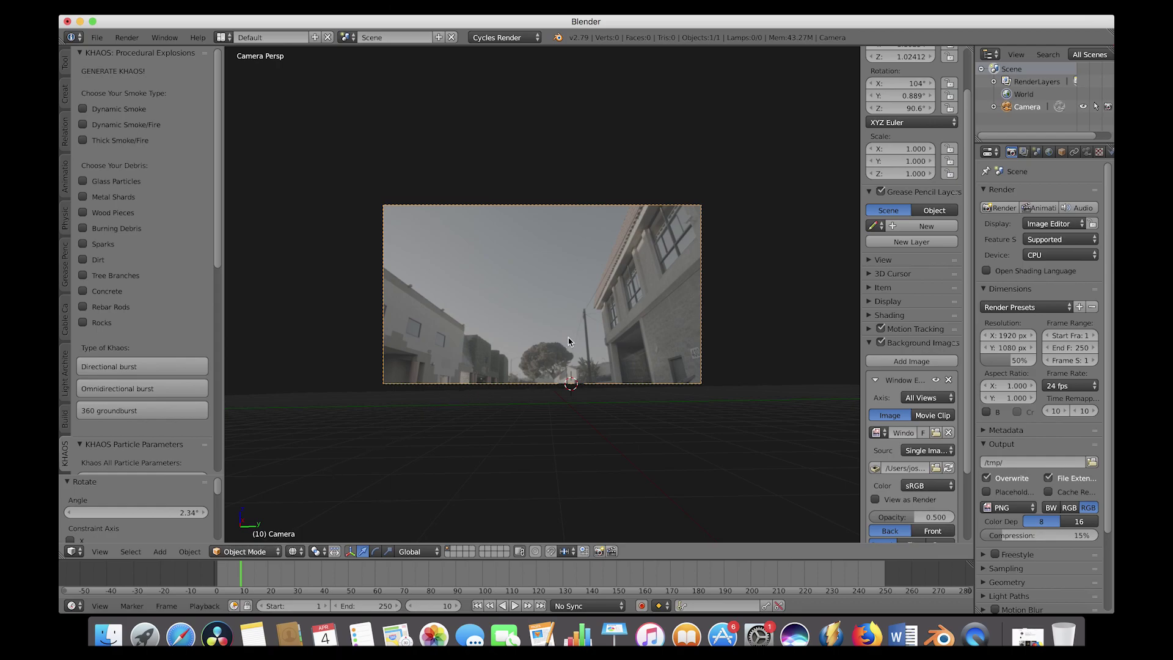
# - Place the 3D cursor on the near building's window and choose Dynamic Smoke/Fire with Glass Particles, Sparks, Concrete and Dirt debris
pyautogui.click(632, 286)
pyautogui.click(84, 125)
pyautogui.click(83, 182)
pyautogui.click(83, 244)
pyautogui.click(83, 291)
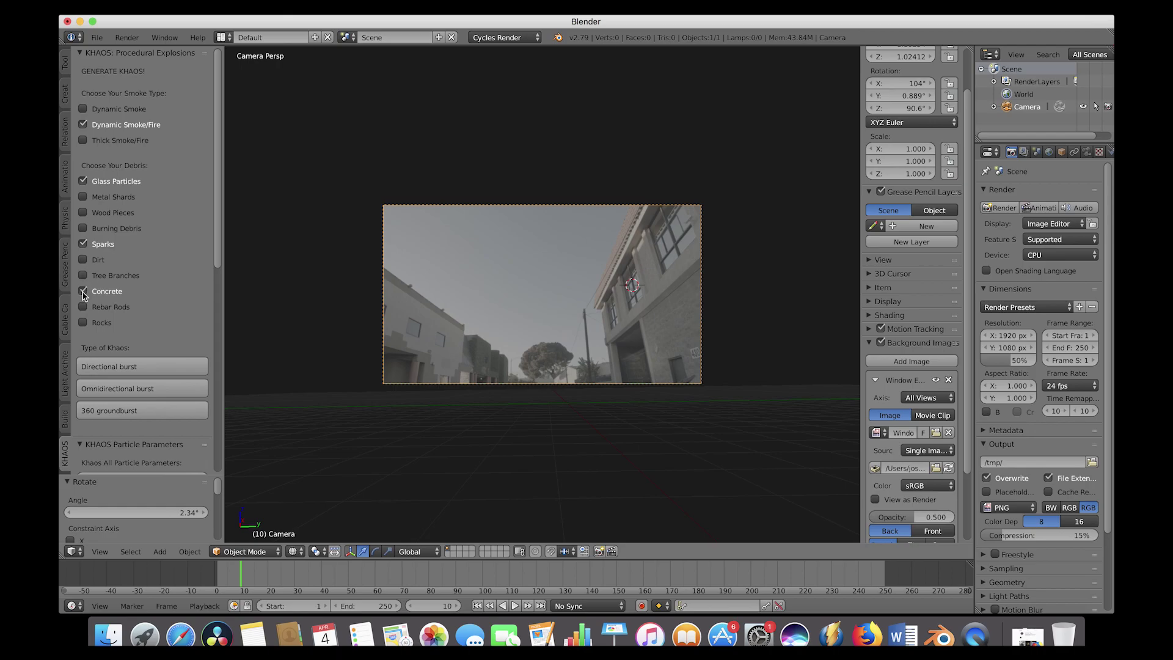
pyautogui.click(83, 260)
# - Set the fire particles' Fuel Start Amount to 3 and Fuel End Amount to 5
pyautogui.scroll(-2, 150, 309)
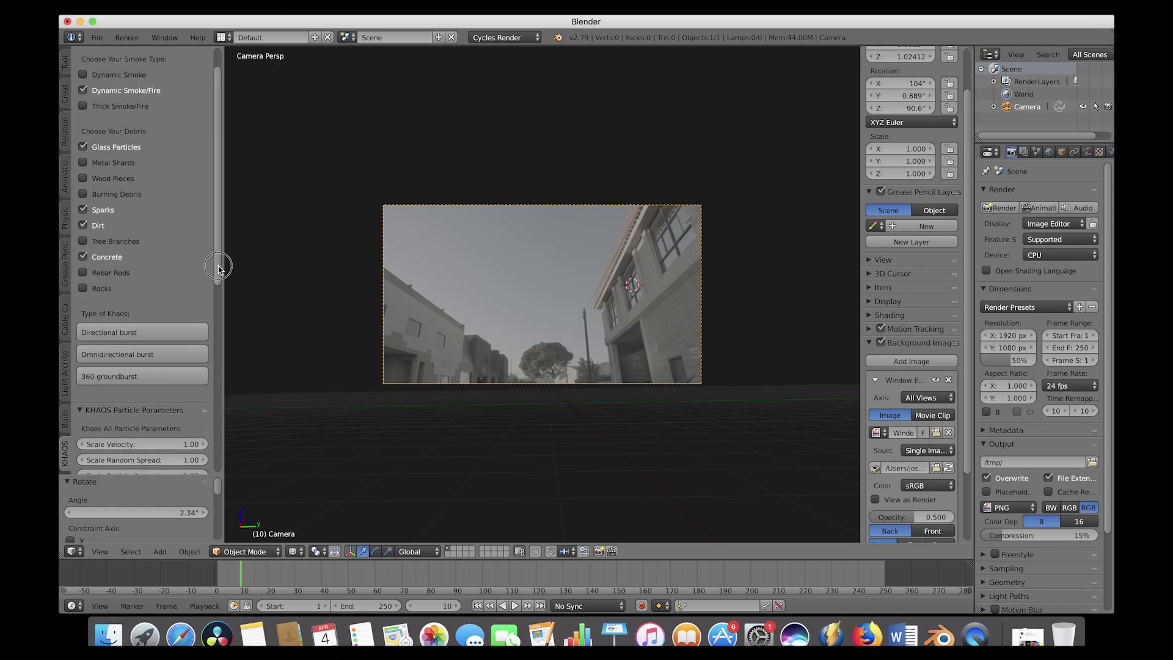
pyautogui.scroll(-15, 218, 267)
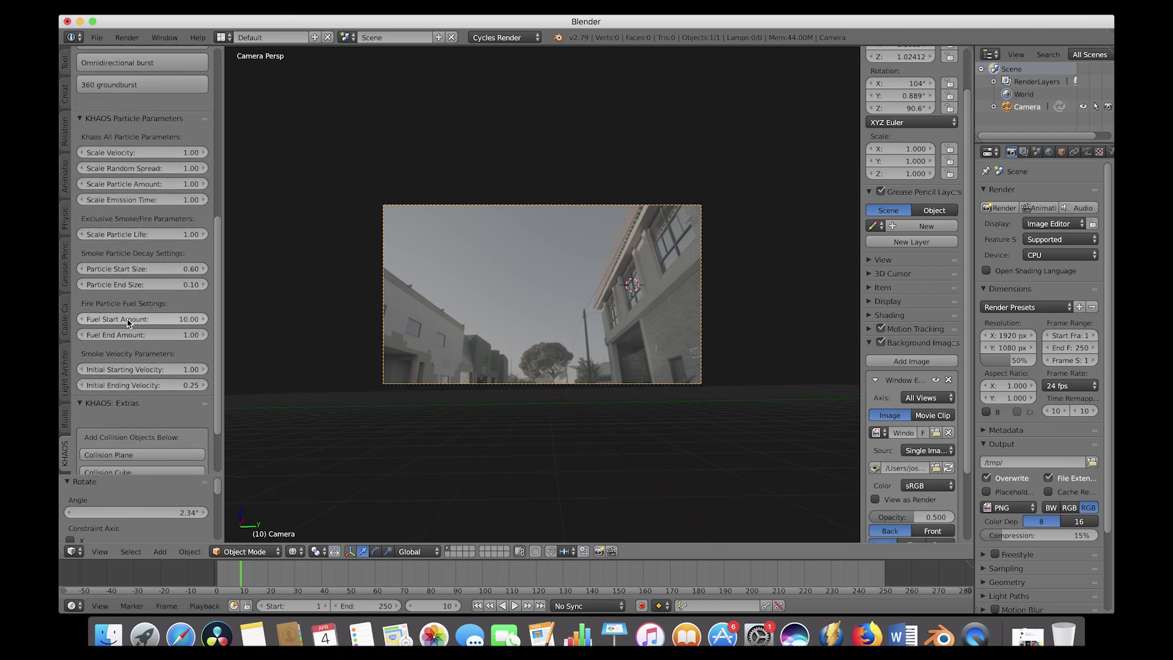
pyautogui.click(128, 319)
pyautogui.write('3')
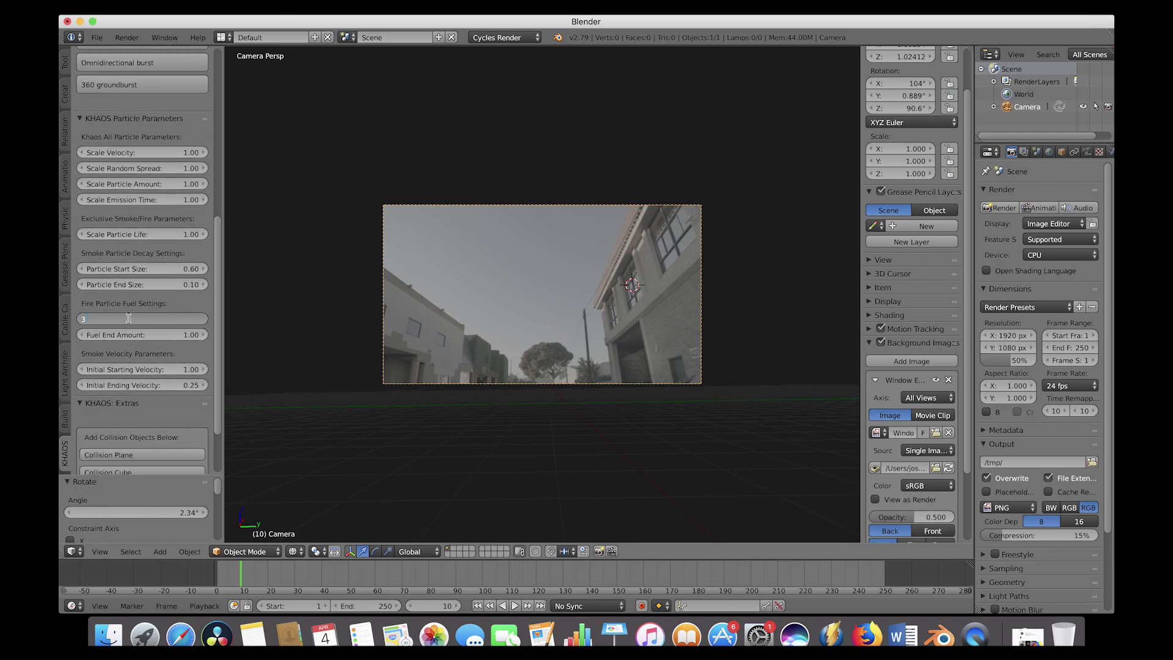
pyautogui.press('Return')
pyautogui.click(160, 335)
pyautogui.write('5')
pyautogui.press('Return')
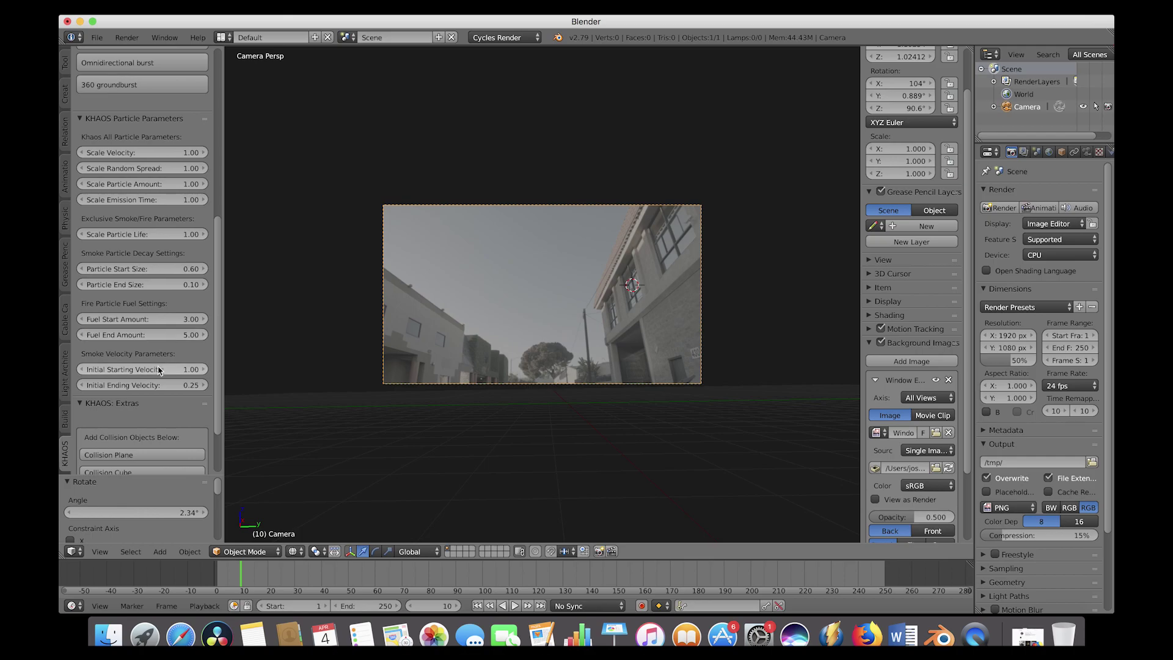
# - Collapse the KHAOS particle parameters and generate a Directional burst at the 3D cursor
pyautogui.moveTo(220, 404); pyautogui.dragTo(233, 342)
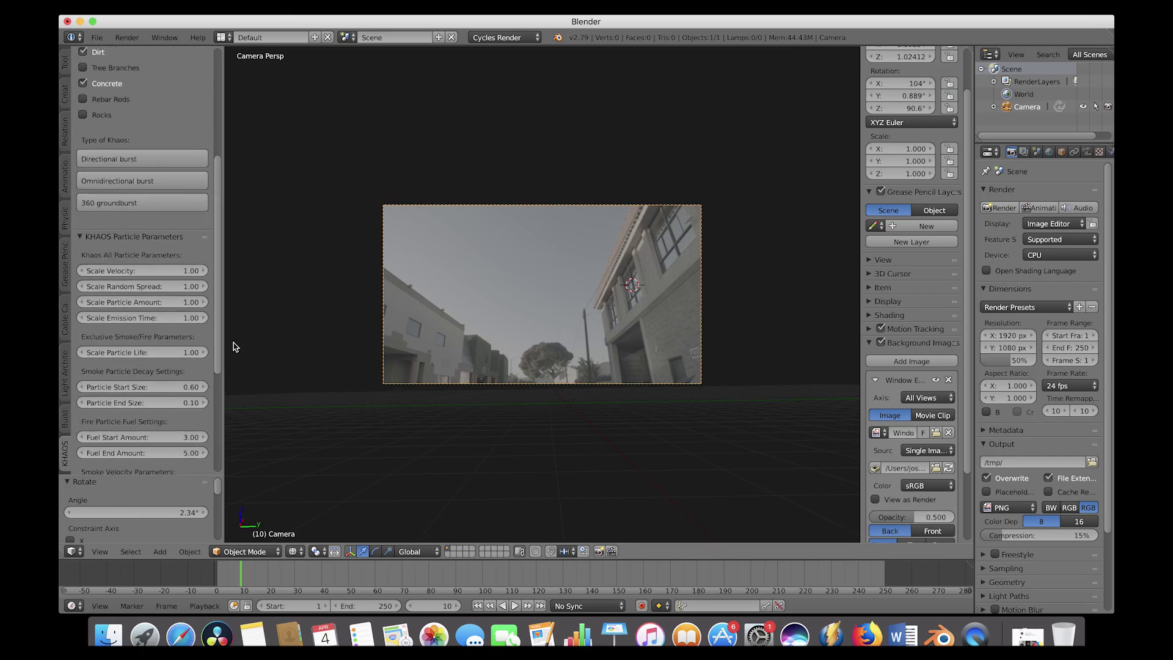
pyautogui.click(80, 236)
pyautogui.moveTo(219, 234); pyautogui.dragTo(225, 131)
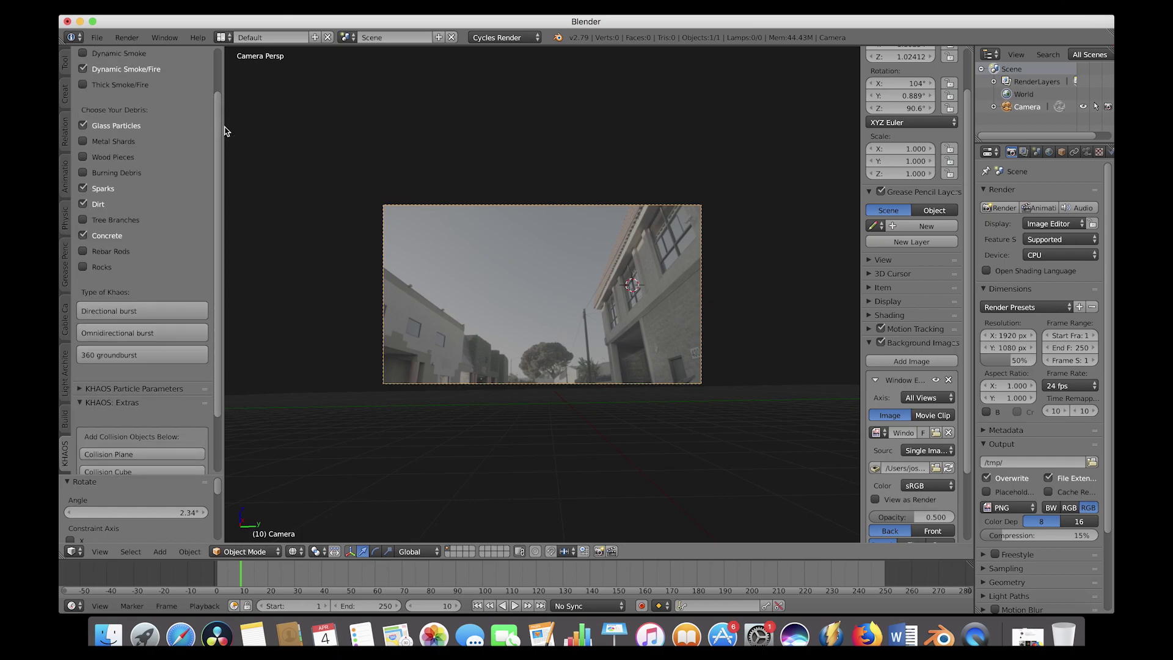
pyautogui.click(123, 314)
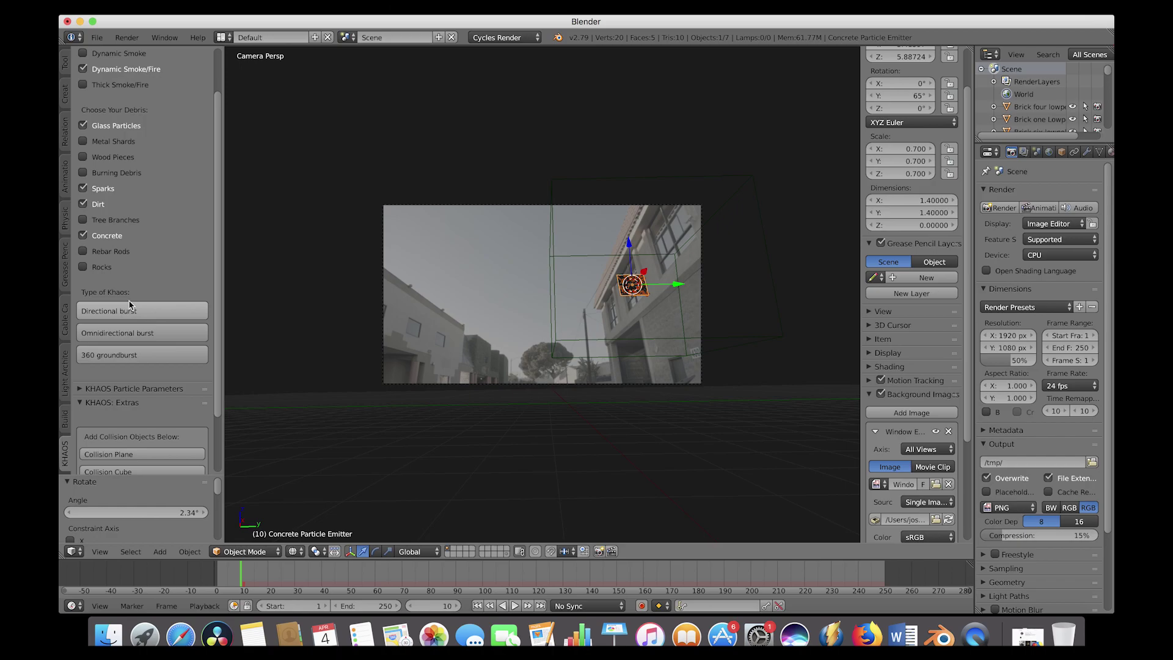
# - Enlarge the Outliner to list more of the scene's objects
pyautogui.hscroll(10, 589, 309)
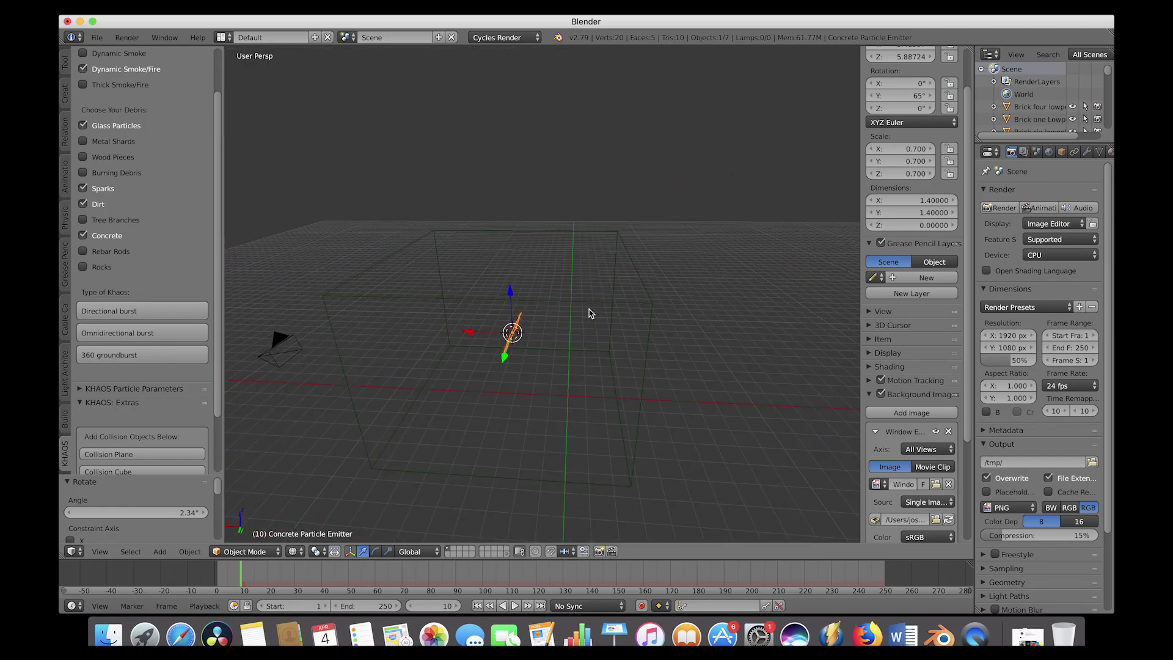
pyautogui.moveTo(589, 313); pyautogui.dragTo(589, 309, button='middle')
pyautogui.moveTo(1030, 142); pyautogui.dragTo(1030, 215)
pyautogui.hscroll(-5, 520, 326)
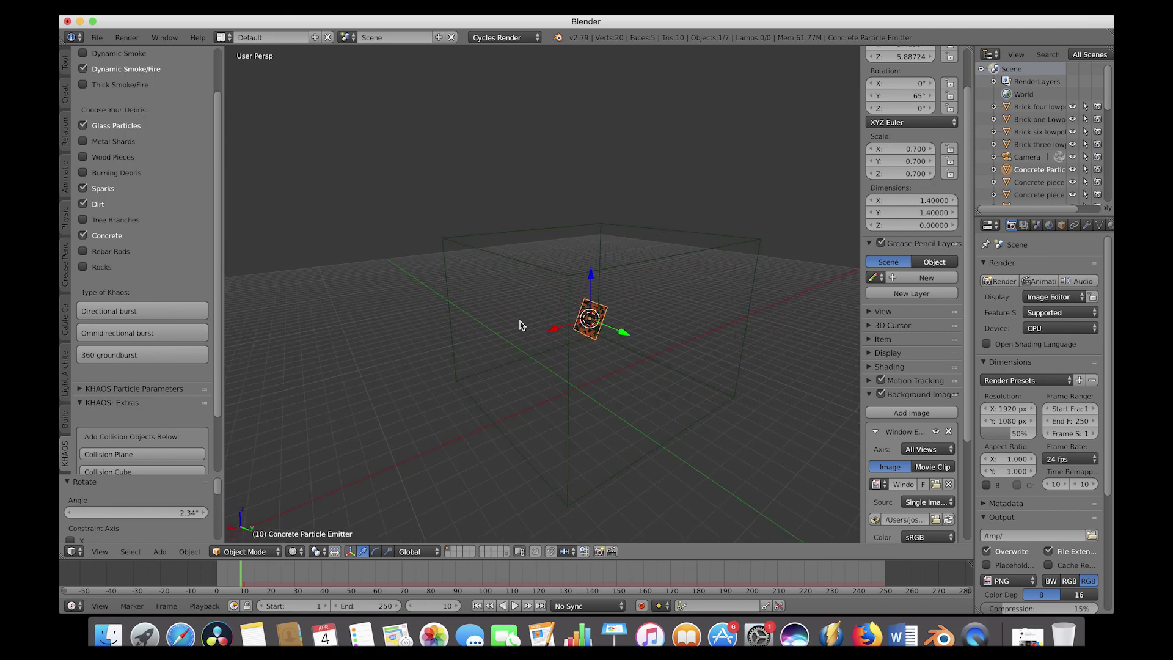
# - Select the Smoke Domain around the emitters and move it to layer 11
pyautogui.rightClick(668, 259)
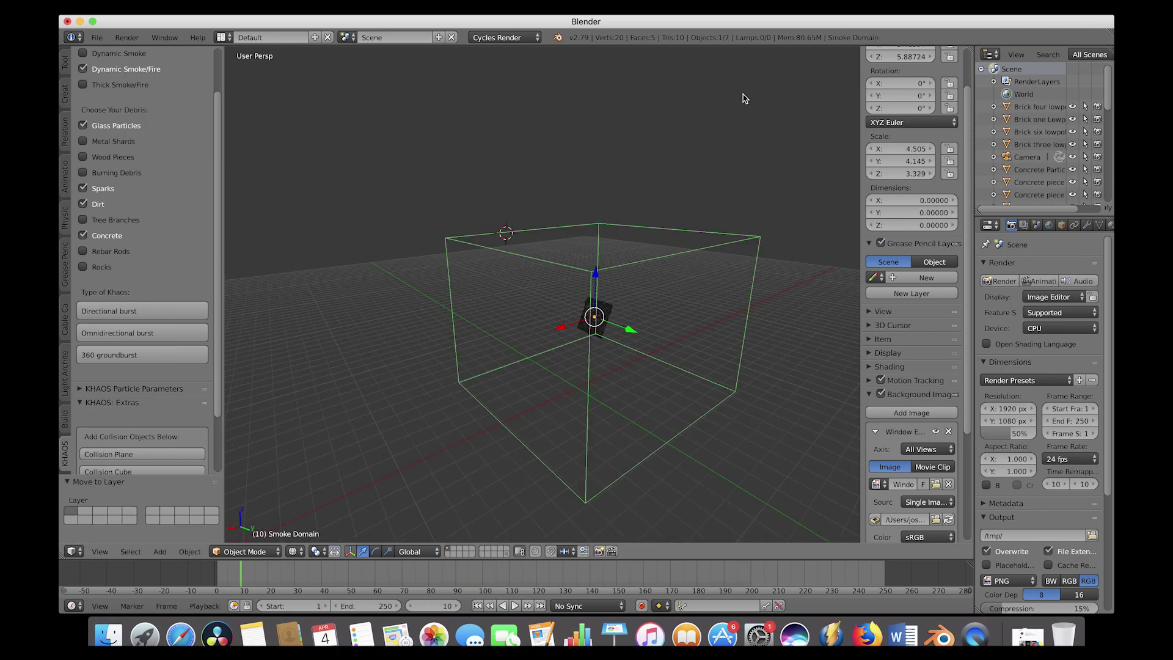
pyautogui.hscroll(5, 592, 226)
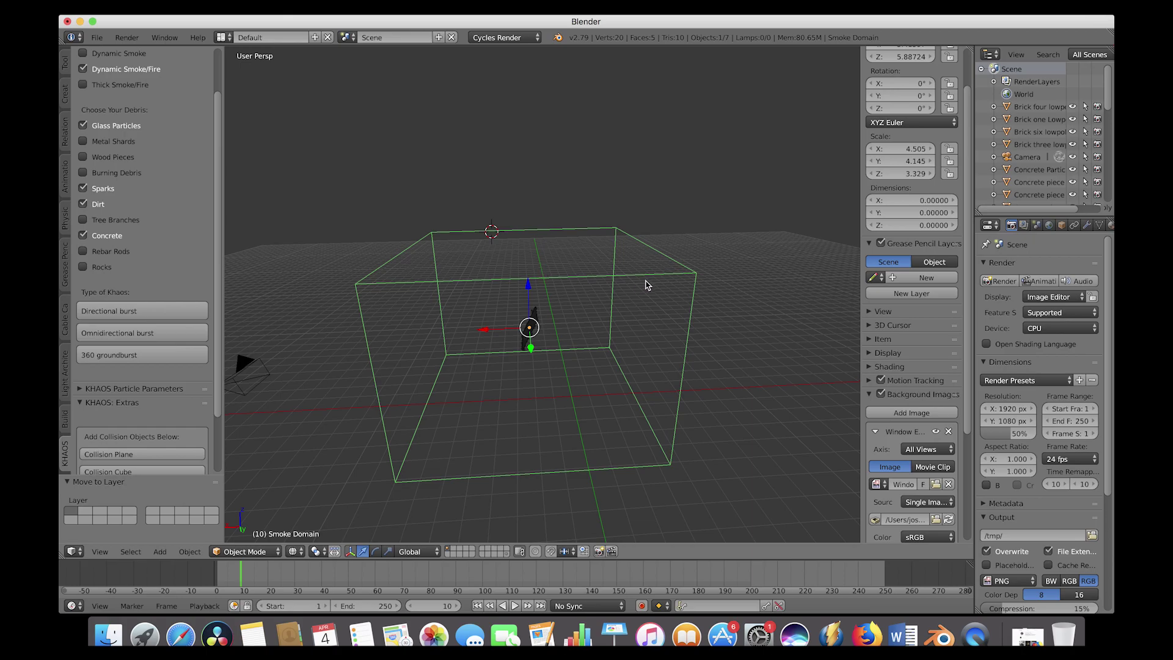
pyautogui.moveTo(652, 287); pyautogui.dragTo(652, 287, button='middle')
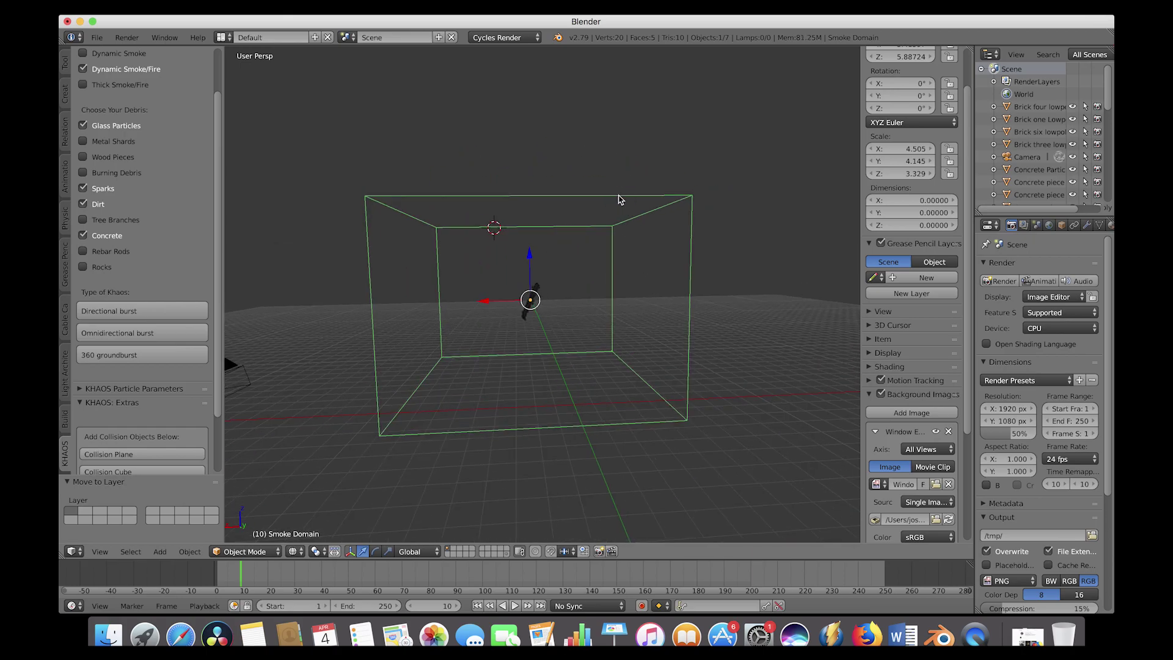
pyautogui.moveTo(675, 249); pyautogui.dragTo(675, 250, button='middle')
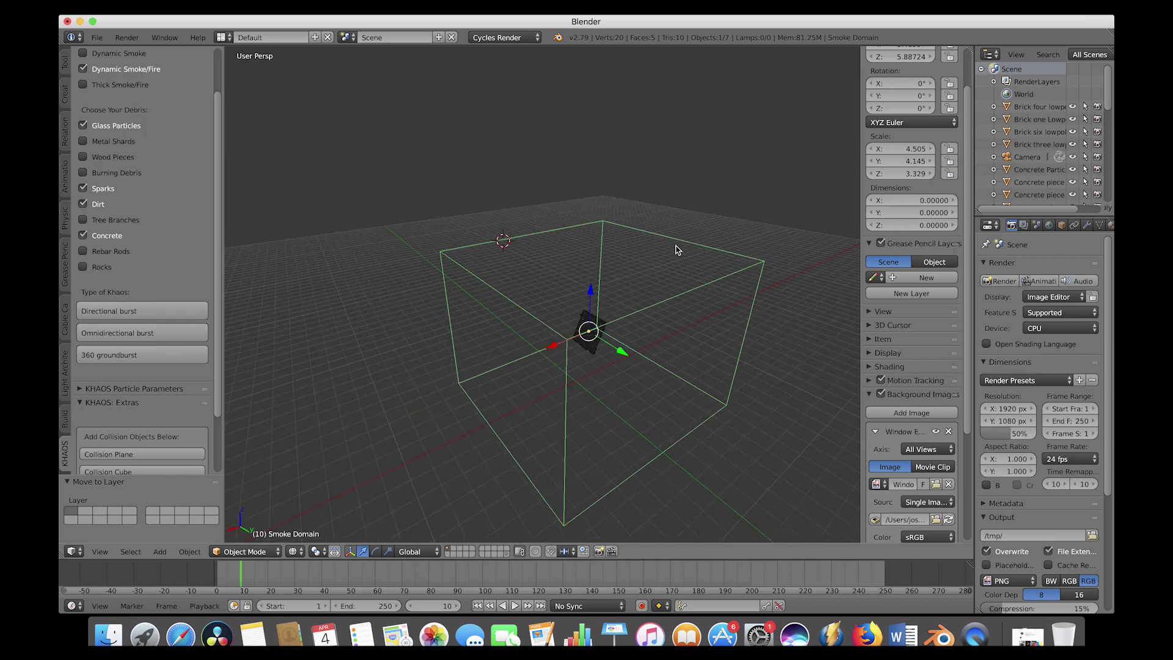
pyautogui.press('m')
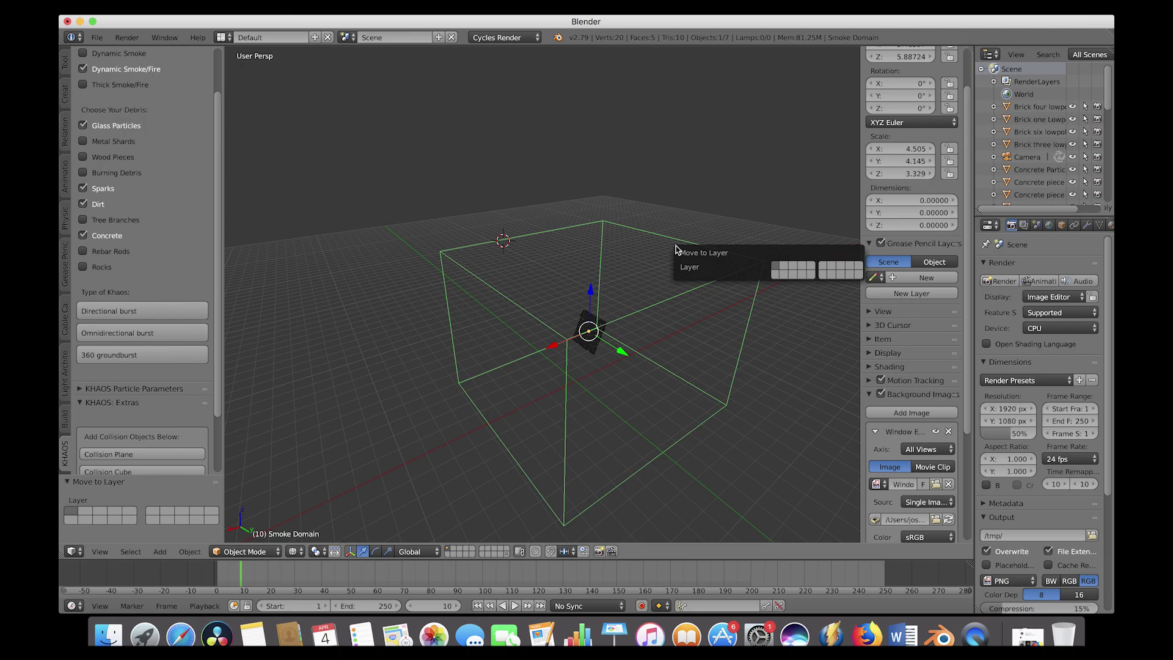
pyautogui.click(774, 275)
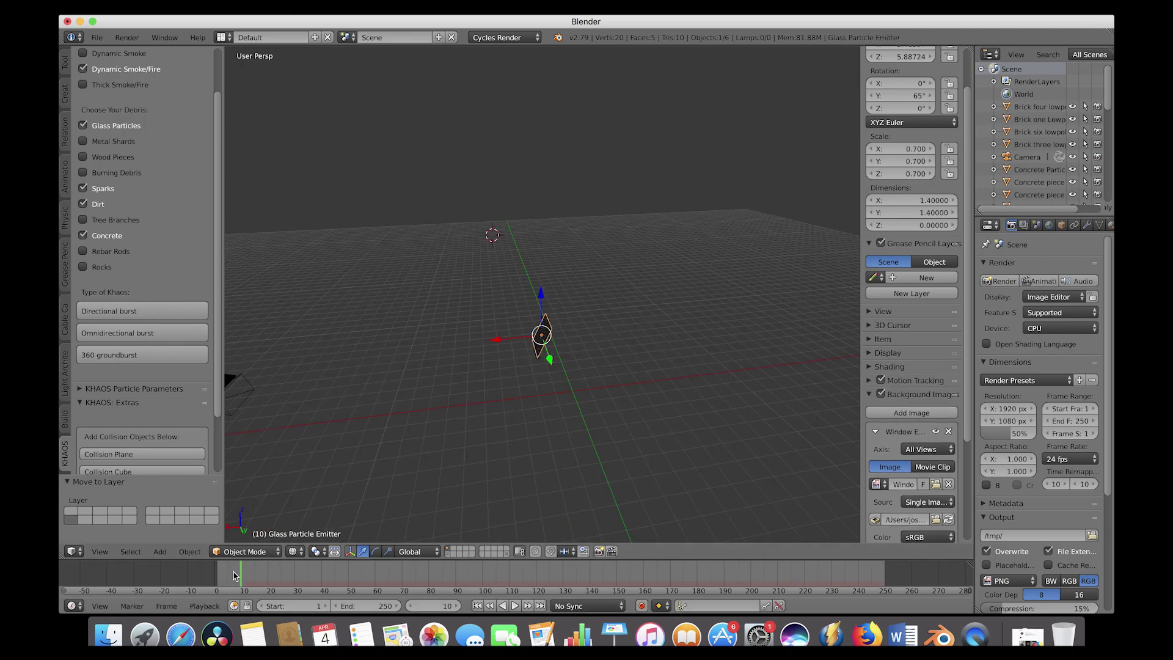
# - Box-select all the particle emitters and play the burst to check its direction
pyautogui.press('z')
pyautogui.press('b')
pyautogui.moveTo(602, 306); pyautogui.dragTo(463, 384)
pyautogui.hotkey('alt', 'a')
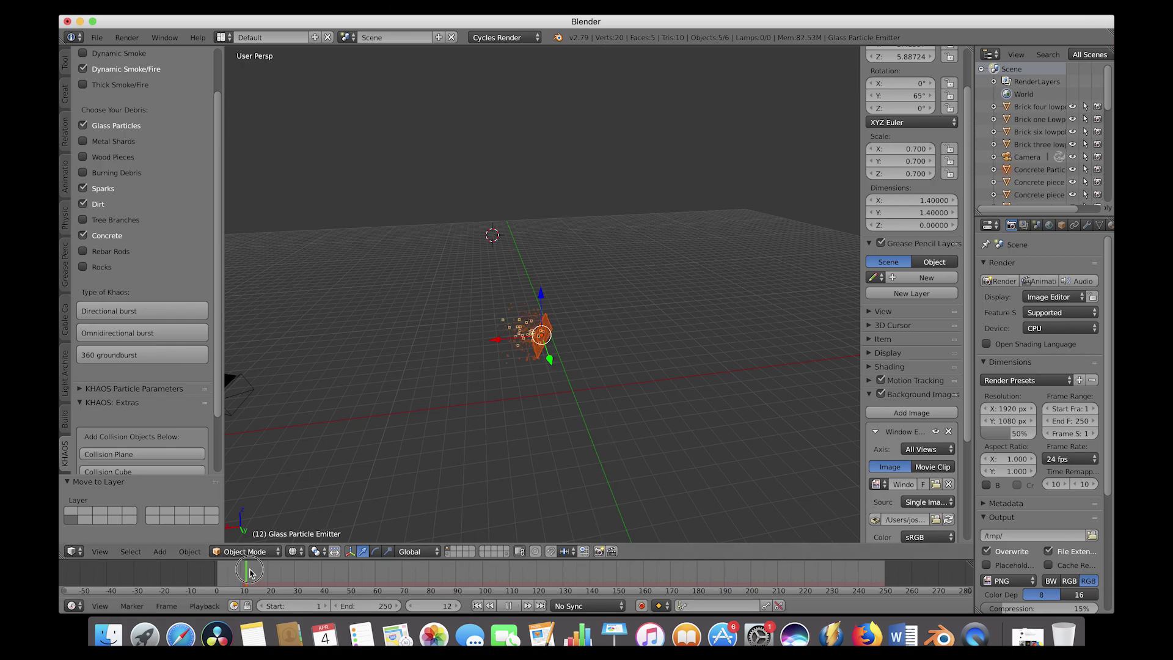
pyautogui.moveTo(266, 578); pyautogui.dragTo(243, 577)
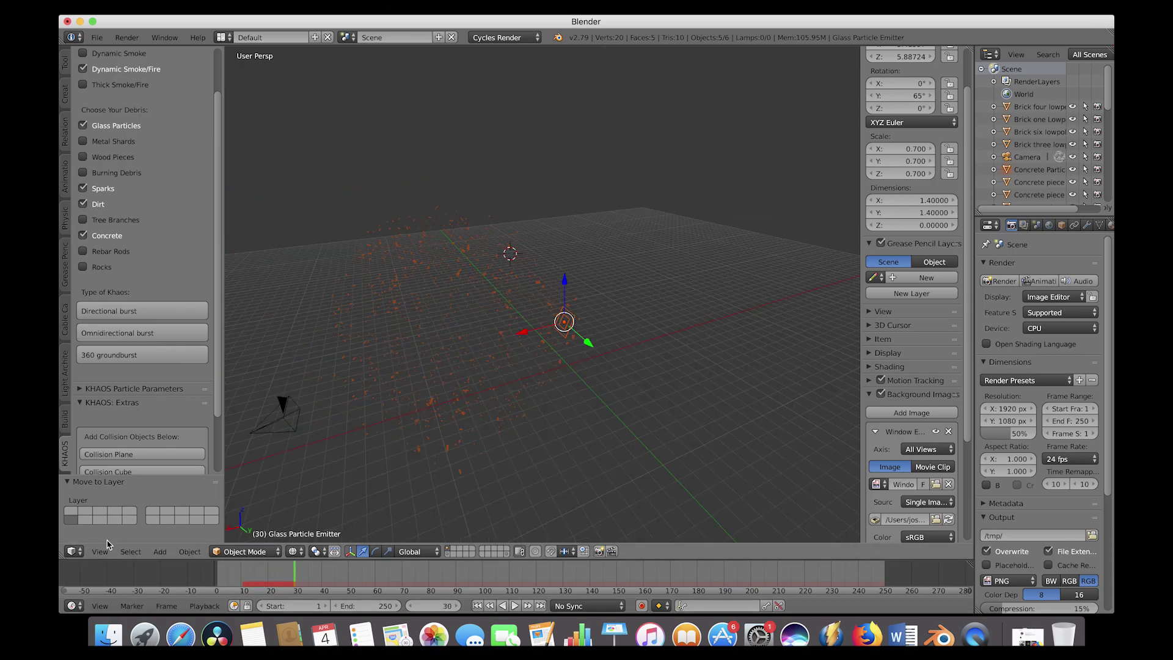
# - Look through the camera and rotate the selected emitters about -81.7° around Z at frame 10
pyautogui.click(99, 551)
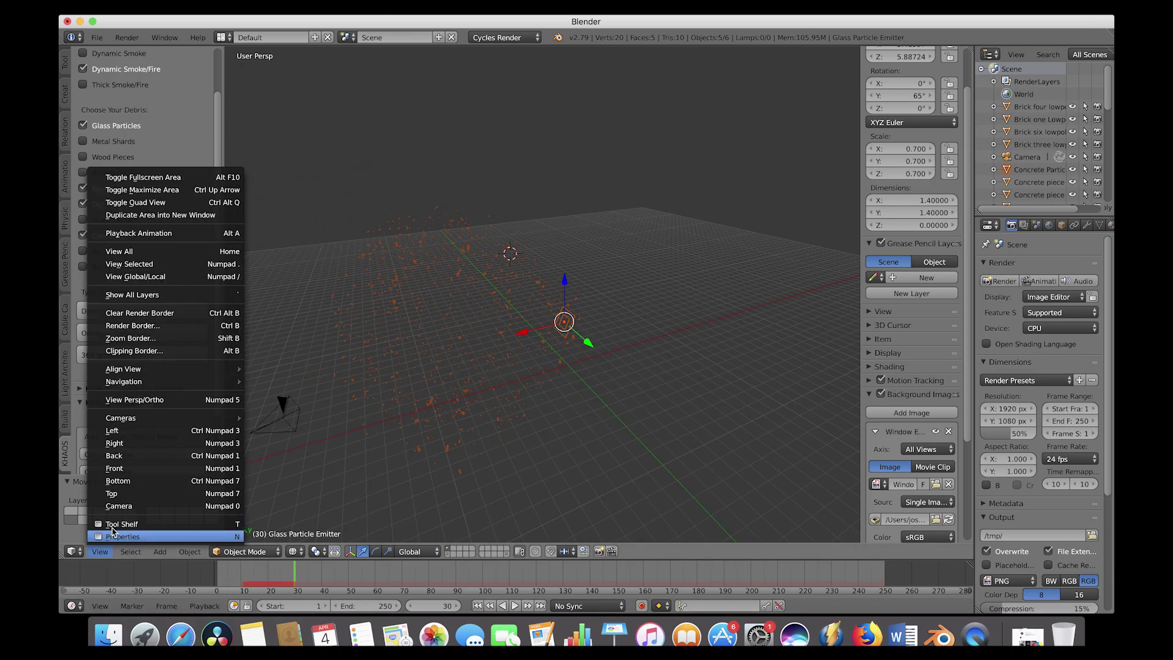
pyautogui.click(134, 508)
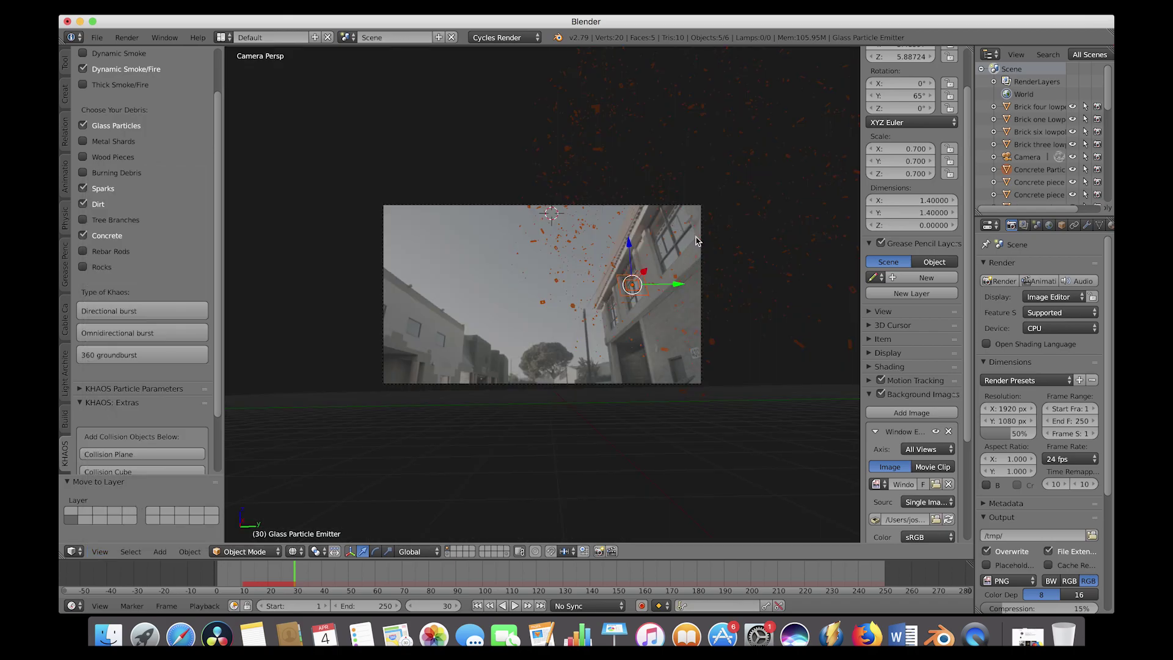
pyautogui.click(241, 574)
pyautogui.press('r')
pyautogui.press('z')
pyautogui.click(604, 235)
# - Move the emitters onto the building's window in the background photo and tilt them to match the wall
pyautogui.press('g')
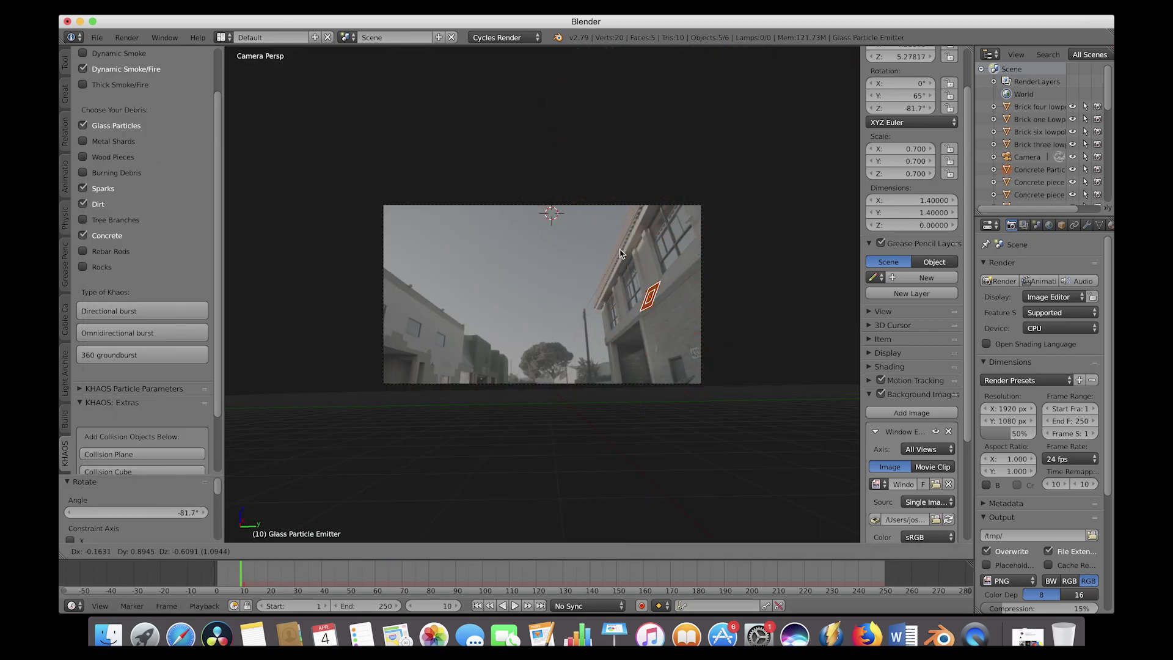
pyautogui.click(617, 239)
pyautogui.press('r')
pyautogui.press('y')
pyautogui.press('x')
pyautogui.click(752, 231)
pyautogui.press('g')
pyautogui.click(757, 235)
# - Advance the burst to frame 17 and nudge the emitters about 0.25 along Y to refine their placement on the window
pyautogui.moveTo(243, 574)
pyautogui.mouseDown()
pyautogui.moveTo(278, 574)
pyautogui.moveTo(238, 575)
pyautogui.moveTo(271, 570)
pyautogui.moveTo(260, 571)
pyautogui.mouseUp()
pyautogui.rightClick(526, 384)
pyautogui.press('g')
pyautogui.click(495, 382)
pyautogui.press('g')
pyautogui.click(560, 430)
# - Rotate the emitters about 1.7° in the camera view and play back the burst
pyautogui.rightClick(637, 293)
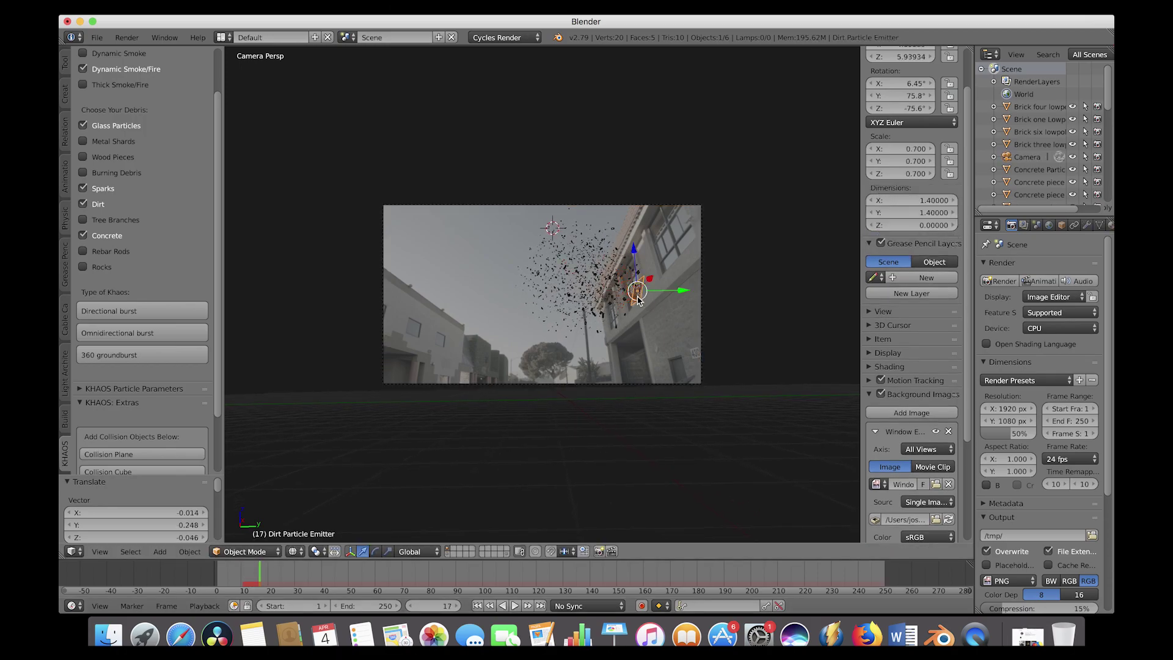
pyautogui.press('r')
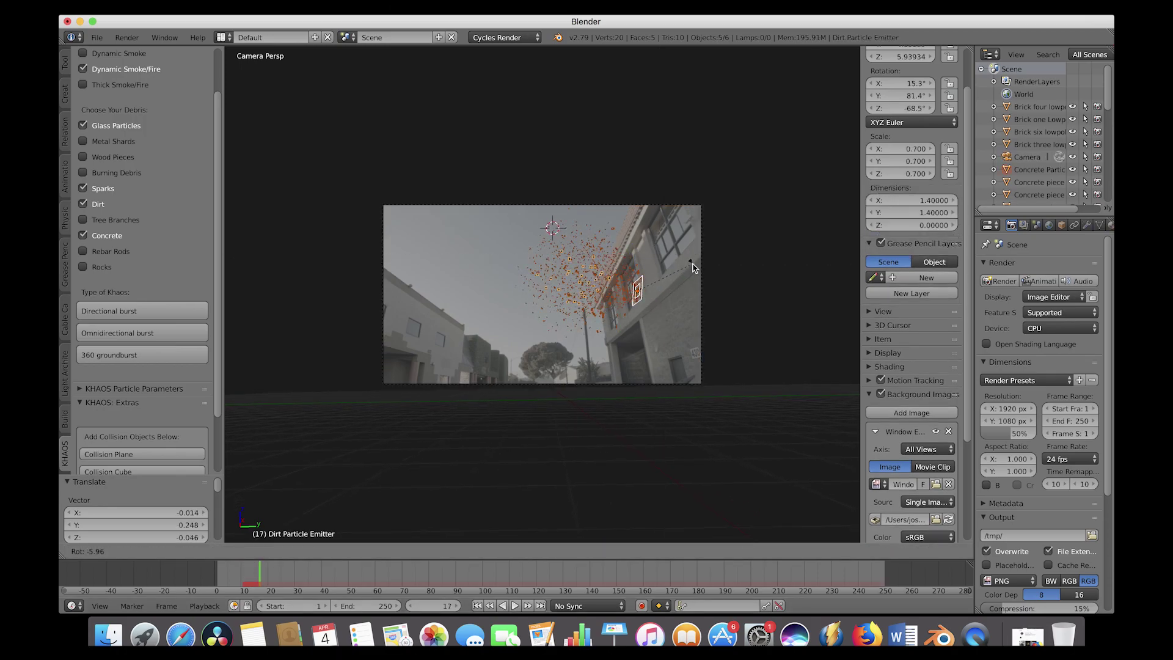
pyautogui.click(692, 268)
pyautogui.hotkey('alt', 'a')
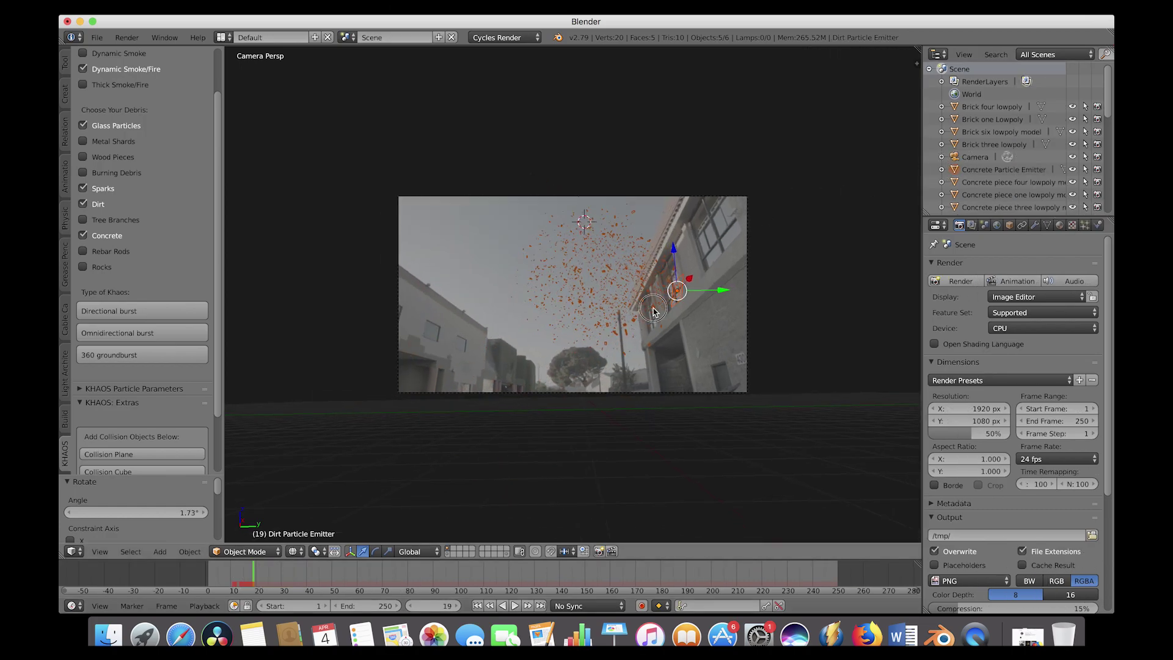
pyautogui.click(653, 310)
# - Select the concrete, glass and smoke/fire emitters individually and review the smoke/fire emitter's particle and smoke flow settings
pyautogui.click(988, 166)
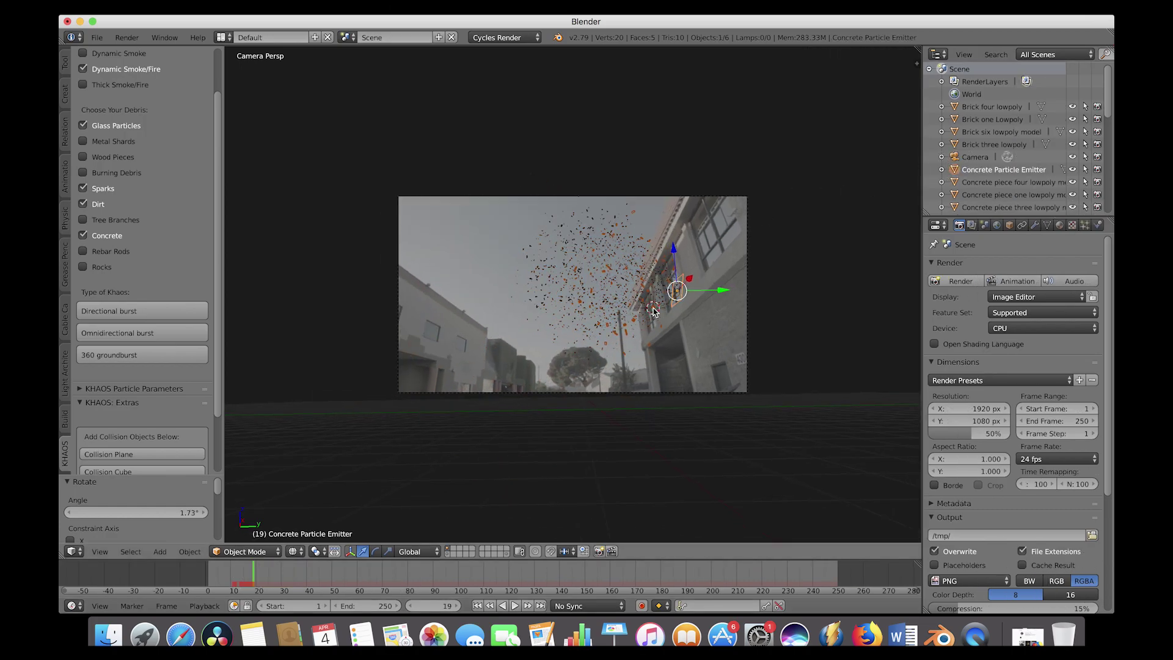
pyautogui.rightClick(541, 307)
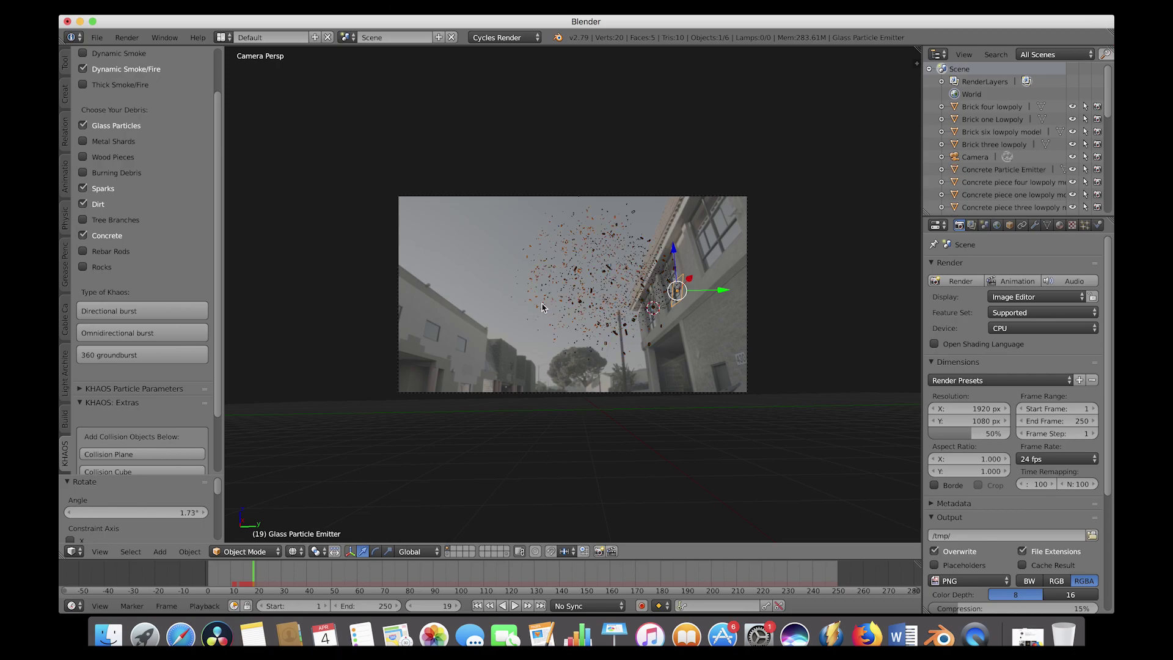
pyautogui.rightClick(598, 348)
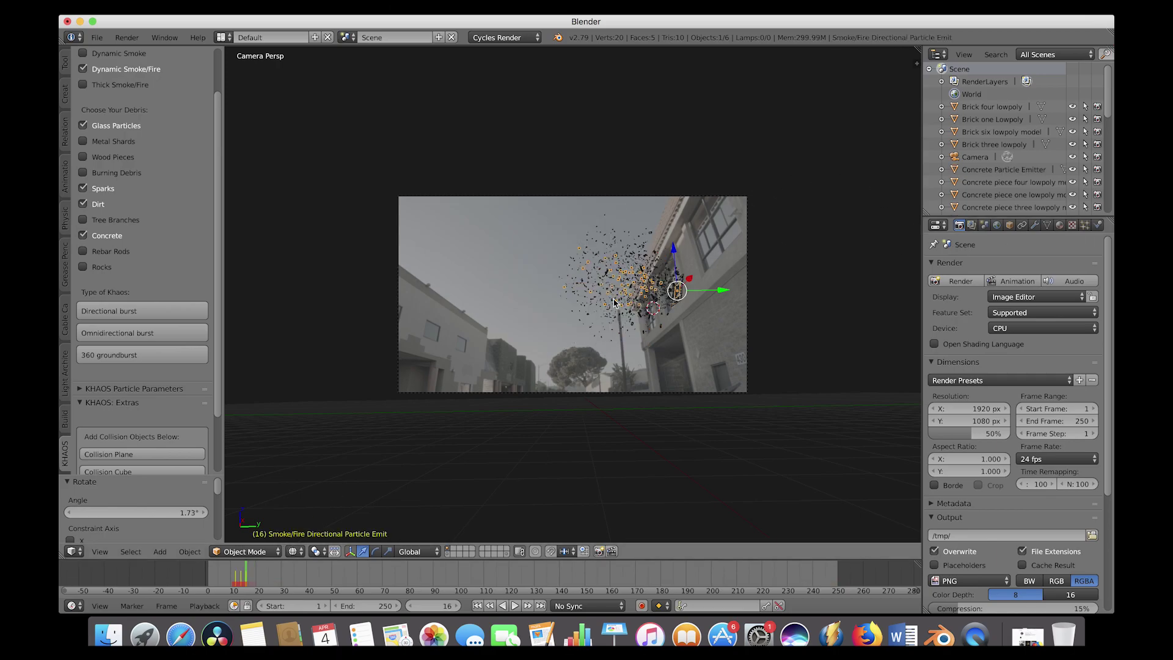
pyautogui.click(1085, 226)
pyautogui.scroll(-5, 974, 278)
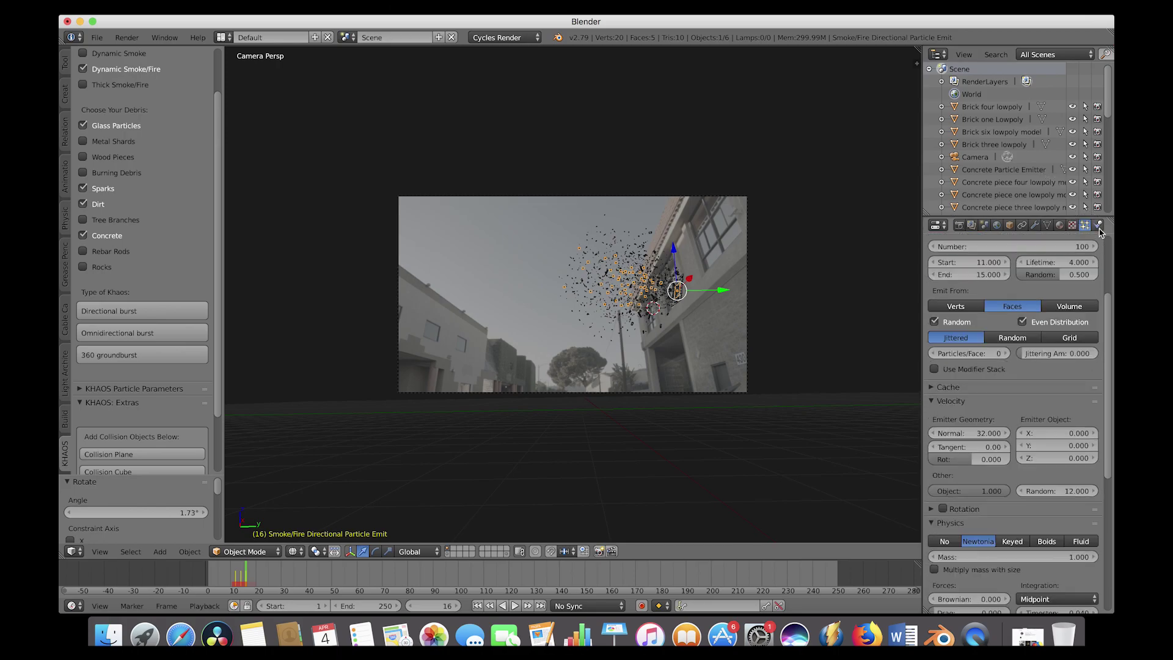
pyautogui.click(1097, 226)
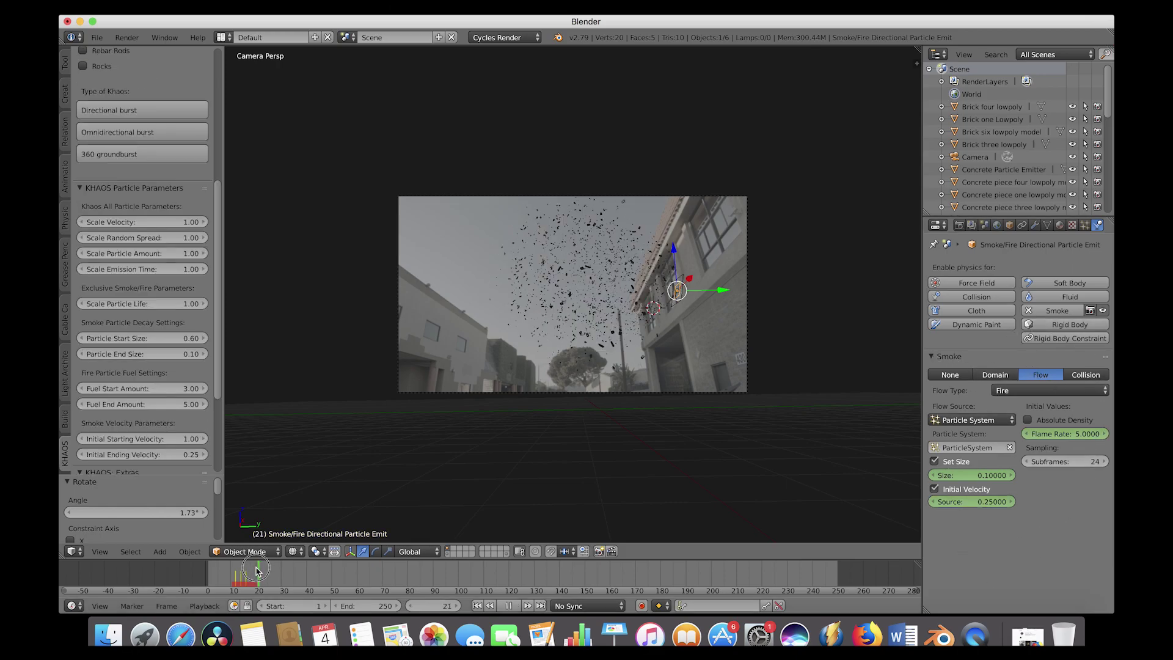
pyautogui.moveTo(256, 567); pyautogui.dragTo(287, 567)
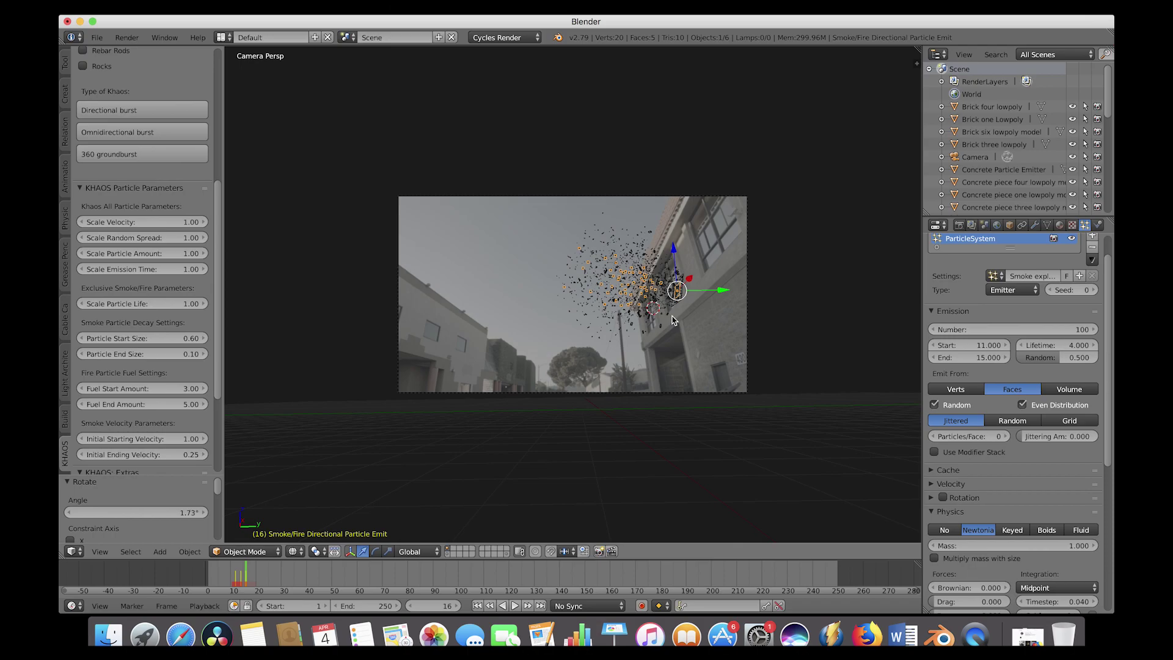
# - Move the Smoke Domain from layer 11 to layer 1 and display layer 1
pyautogui.moveTo(672, 319); pyautogui.dragTo(669, 325, button='middle')
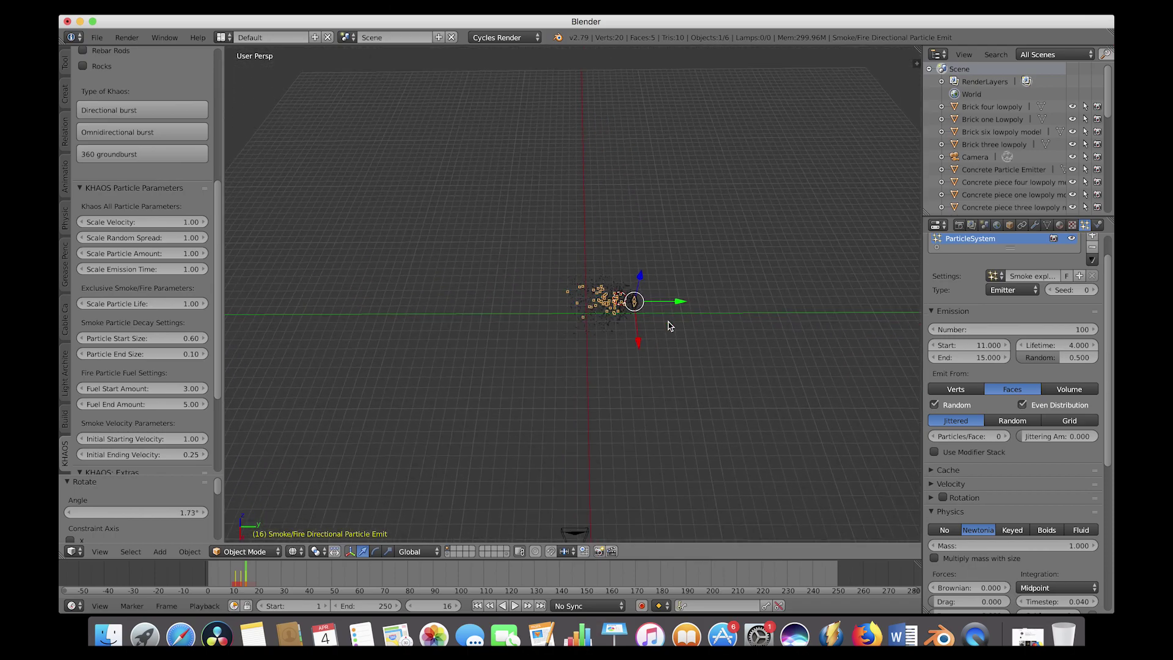
pyautogui.click(447, 555)
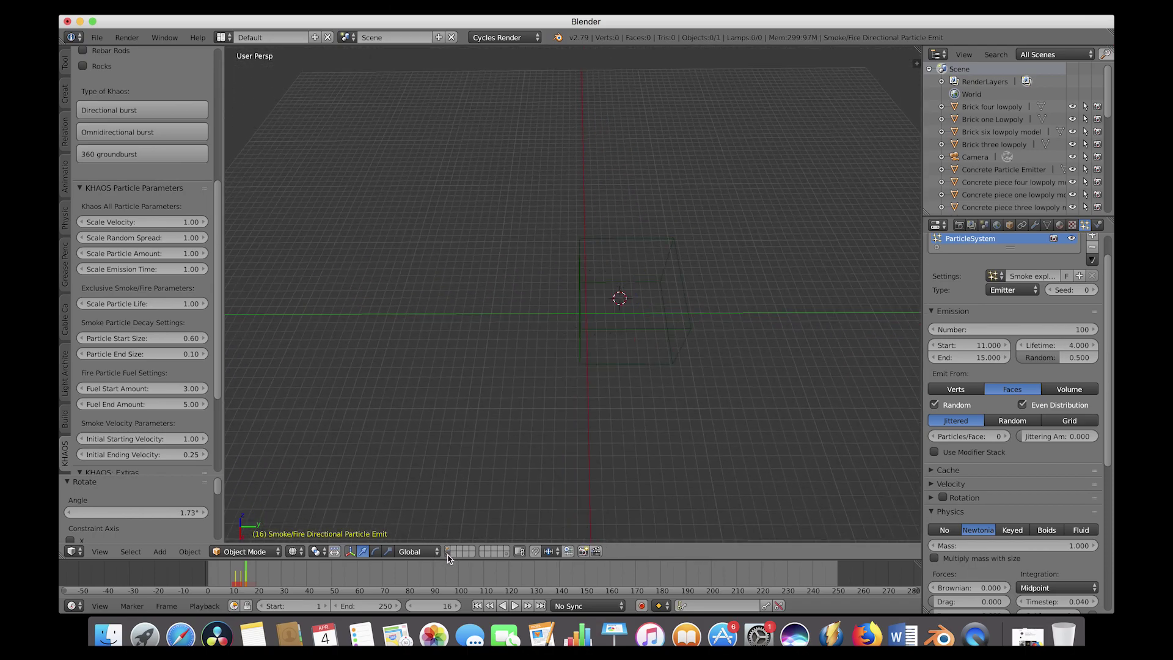
pyautogui.rightClick(673, 330)
pyautogui.press('m')
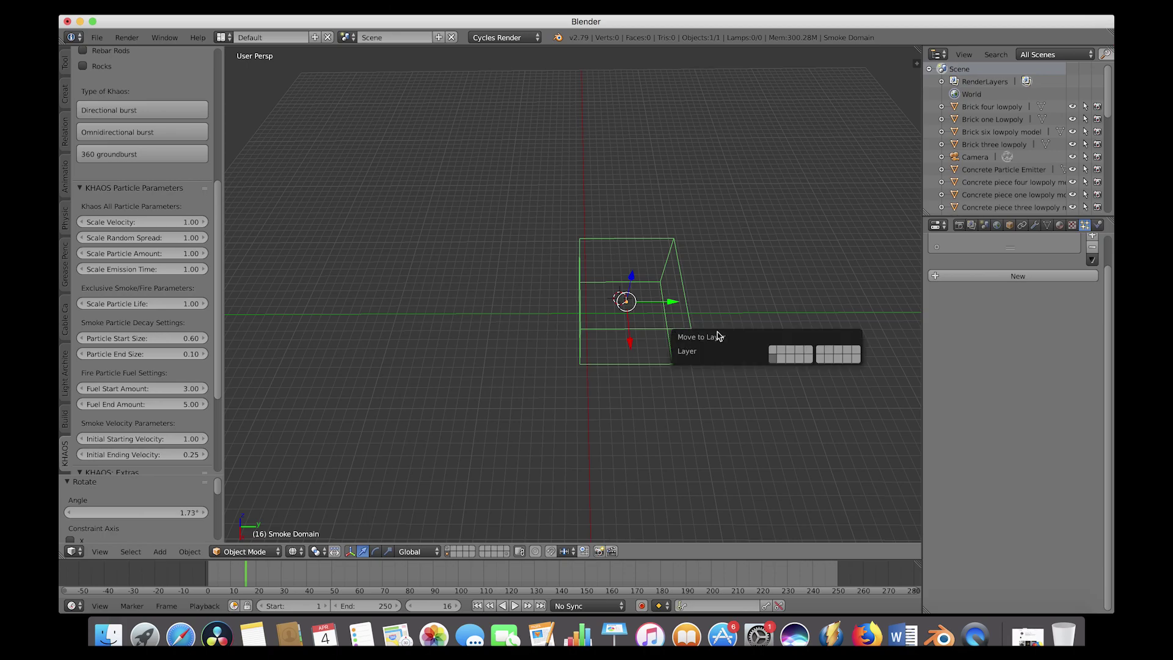
pyautogui.click(776, 353)
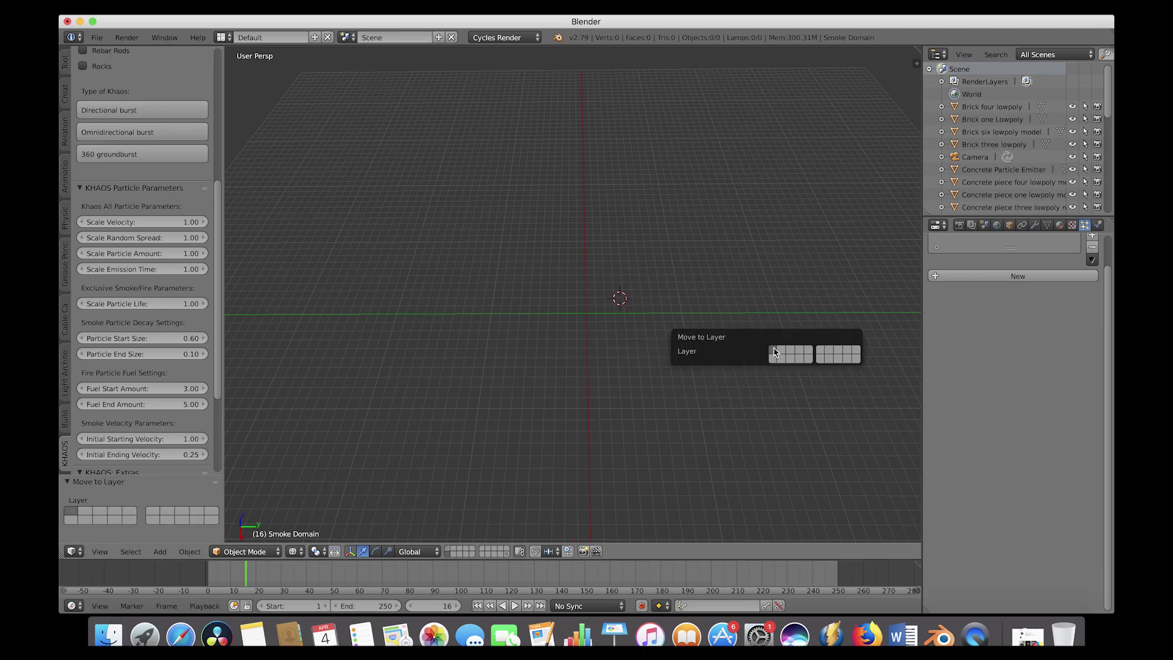
pyautogui.click(447, 548)
# - Shift the Smoke Domain about -2.6 along Y over the debris and scale it up
pyautogui.scroll(-5, 657, 270)
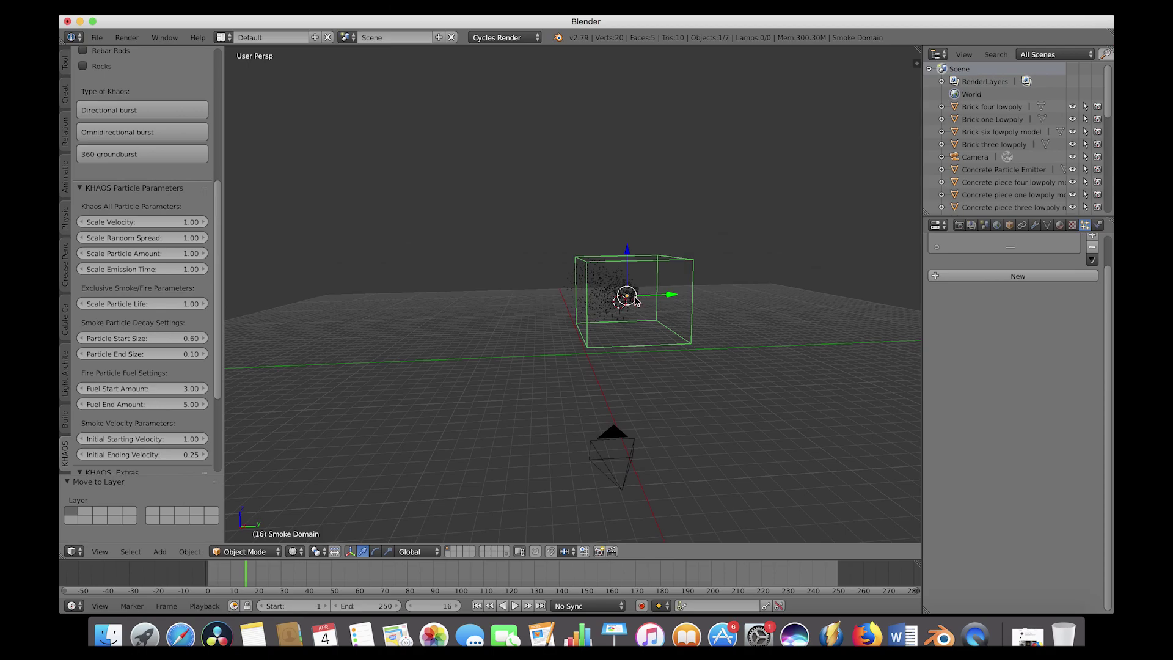
pyautogui.hscroll(3, 634, 298)
pyautogui.moveTo(674, 297); pyautogui.dragTo(664, 299)
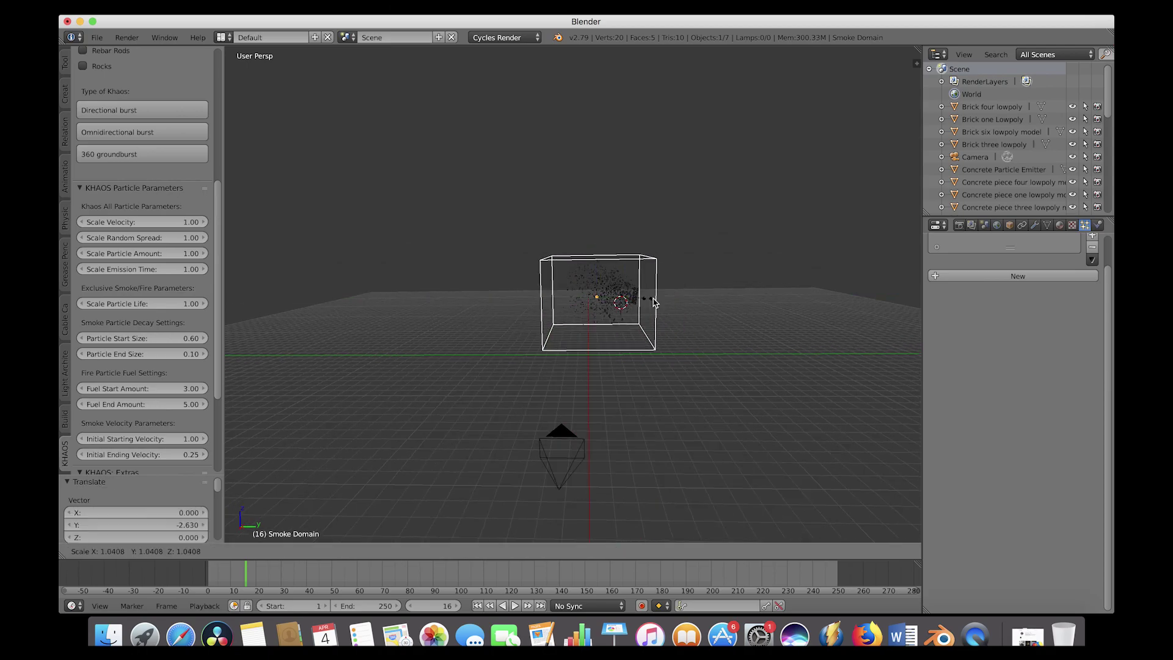
pyautogui.click(689, 304)
# - Reposition the enlarged Smoke Domain around the burst and lower it about 1.5 along Z
pyautogui.press('g')
pyautogui.click(672, 283)
pyautogui.moveTo(672, 282); pyautogui.dragTo(663, 266, button='middle')
pyautogui.moveTo(573, 238); pyautogui.dragTo(573, 255)
pyautogui.moveTo(573, 256); pyautogui.dragTo(572, 259, button='middle')
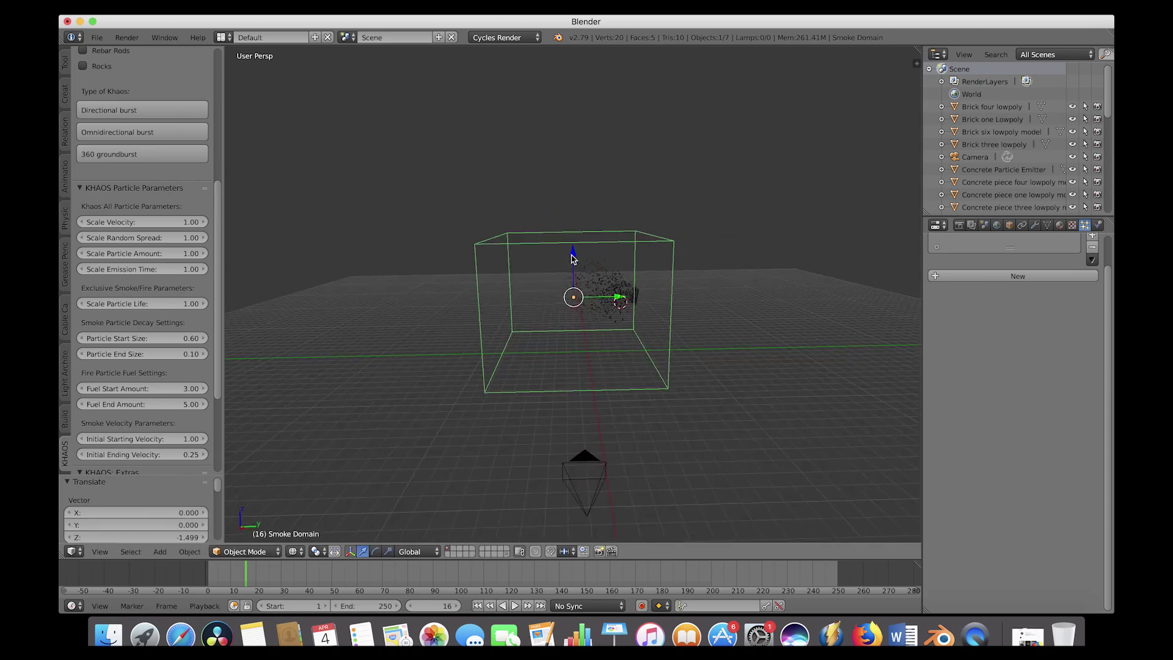
# - Scale the Smoke Domain further, lower it about 0.26, and check its coverage through the camera at frame 17
pyautogui.press('s')
pyautogui.click(689, 304)
pyautogui.moveTo(573, 252); pyautogui.dragTo(573, 261)
pyautogui.moveTo(573, 262); pyautogui.dragTo(794, 183, button='middle')
pyautogui.press('KP_0')
pyautogui.press('Right')
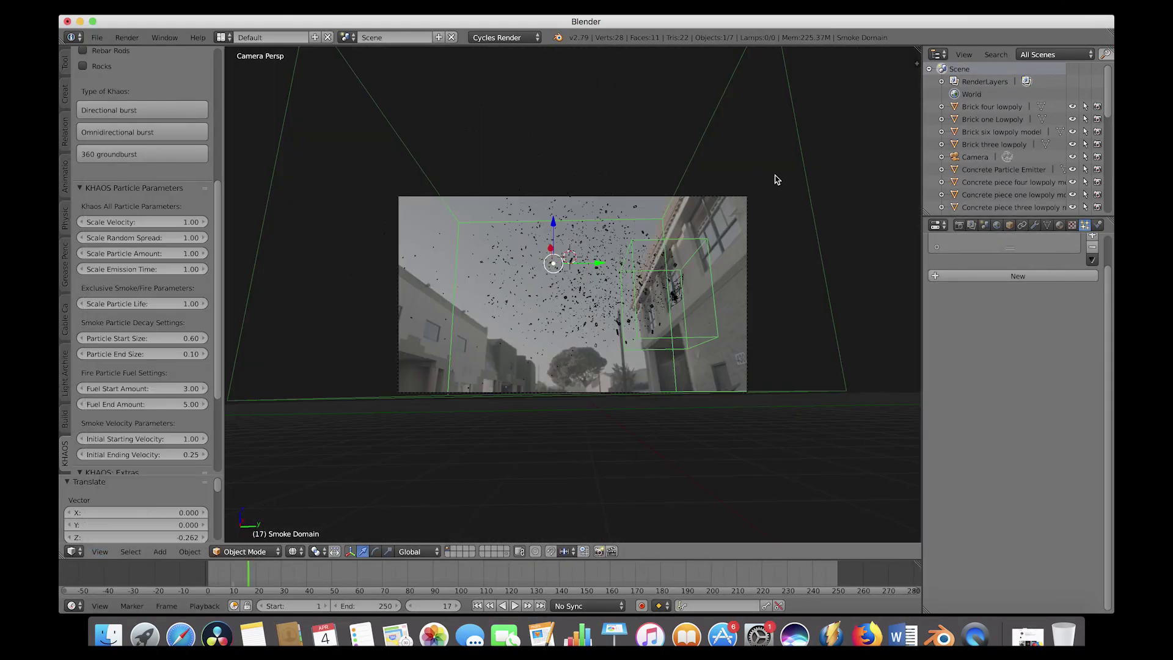
# - Open the Smoke Domain's physics settings and expand its Smoke Cache options
pyautogui.click(1098, 226)
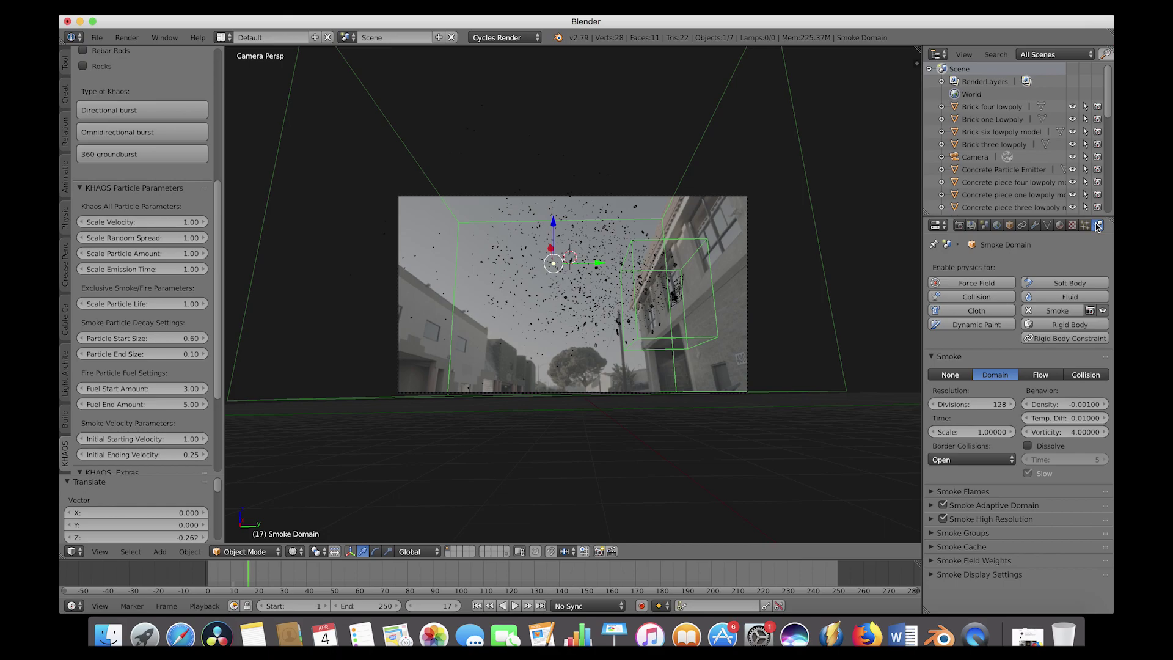
pyautogui.click(978, 550)
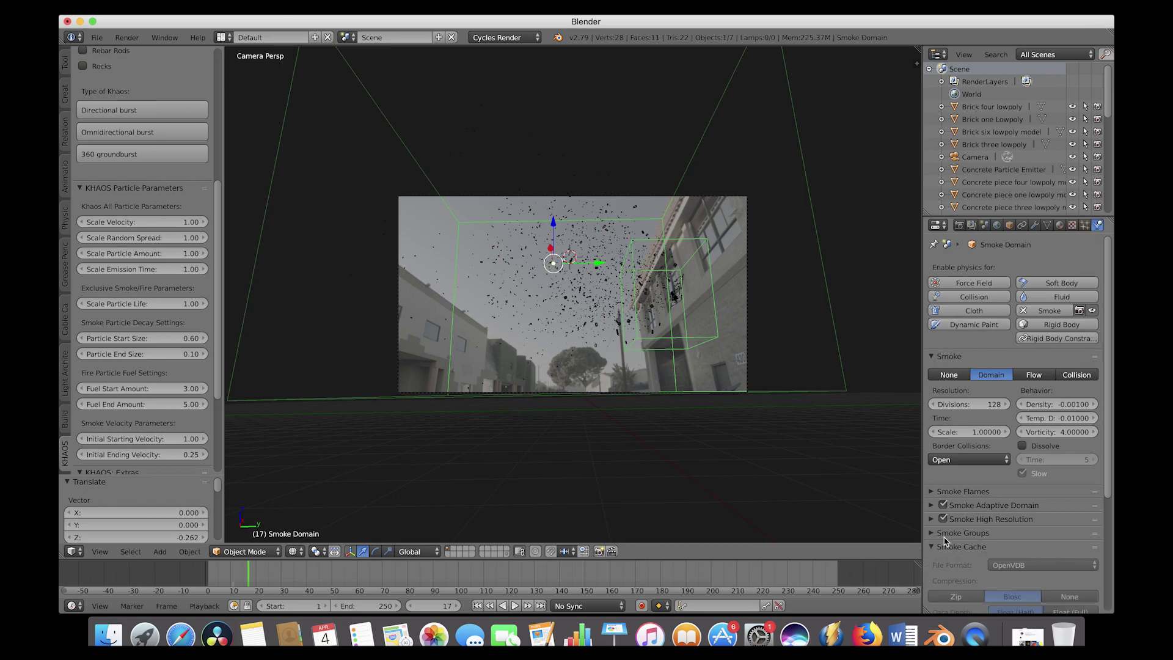
pyautogui.scroll(-5, 1039, 452)
pyautogui.scroll(-1, 1051, 453)
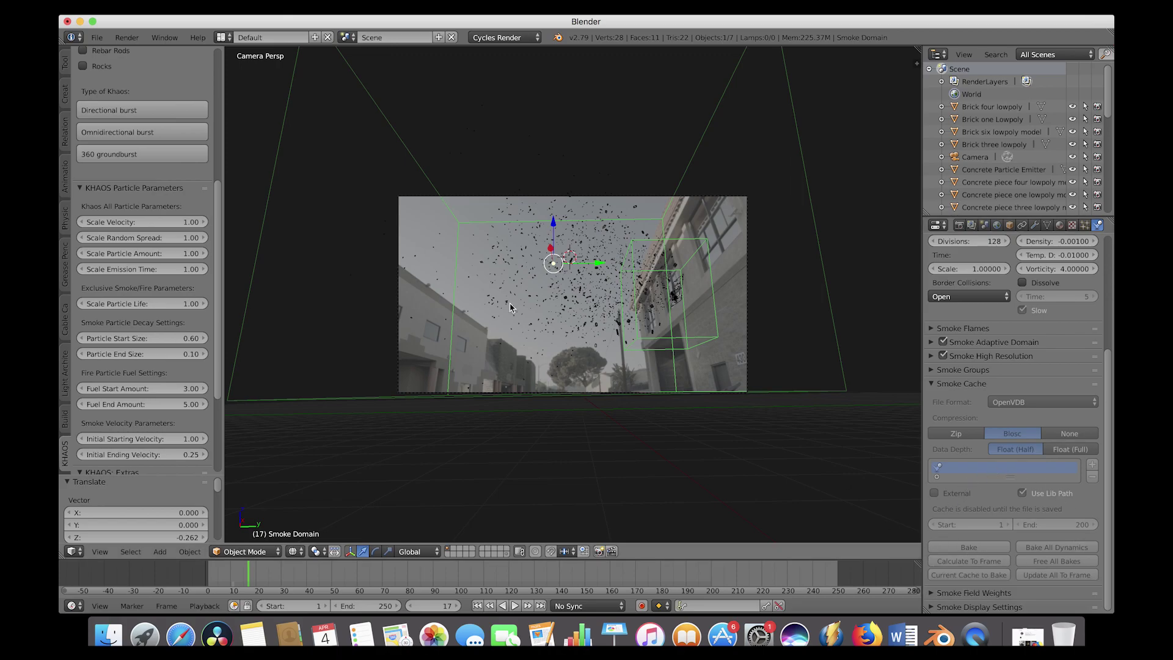
# - Save the project as "Window explosion tutorial.blend" in the current folder
pyautogui.click(96, 37)
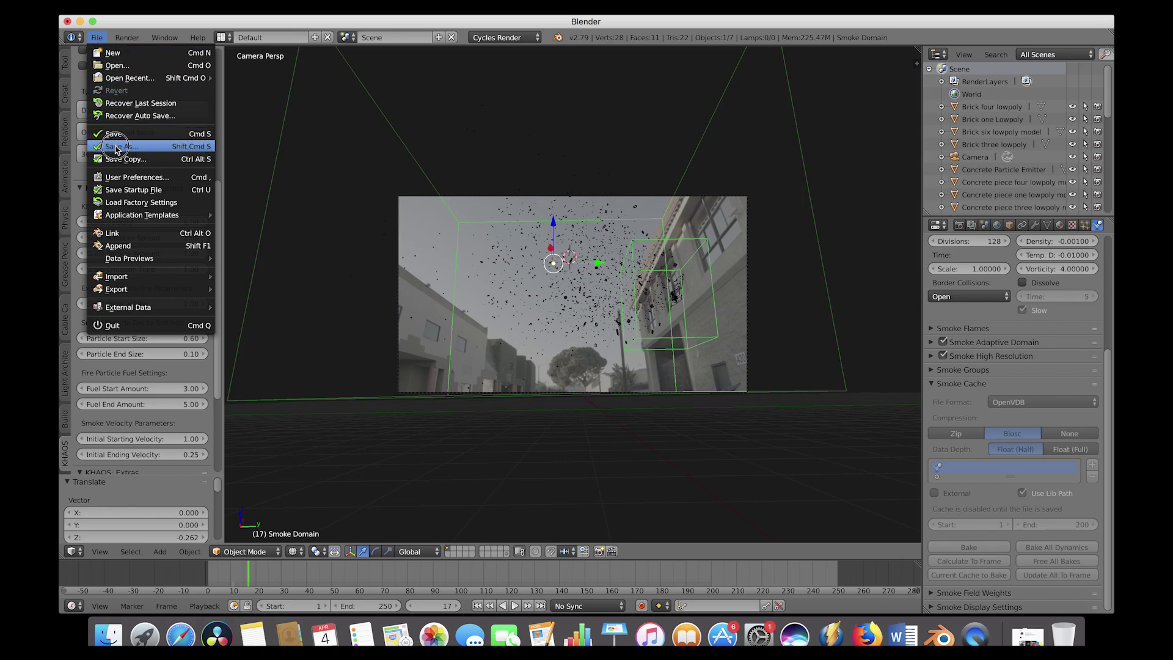
pyautogui.click(122, 146)
pyautogui.click(243, 85)
pyautogui.write('Window explosion tutorial')
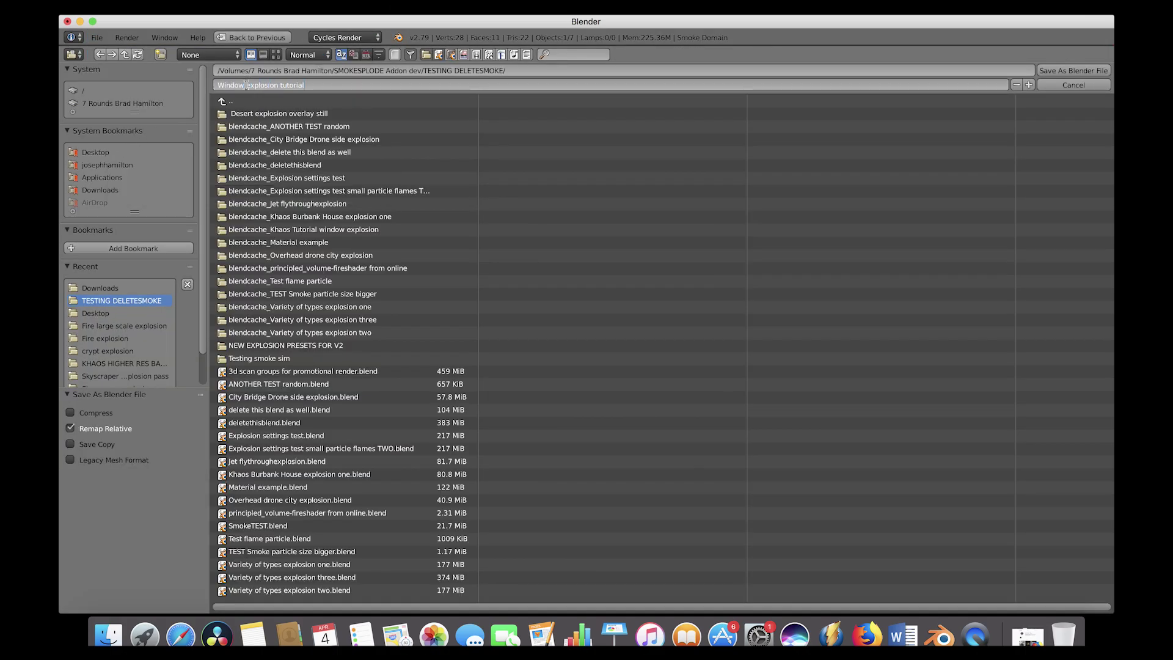
pyautogui.press('Return')
pyautogui.click(1052, 71)
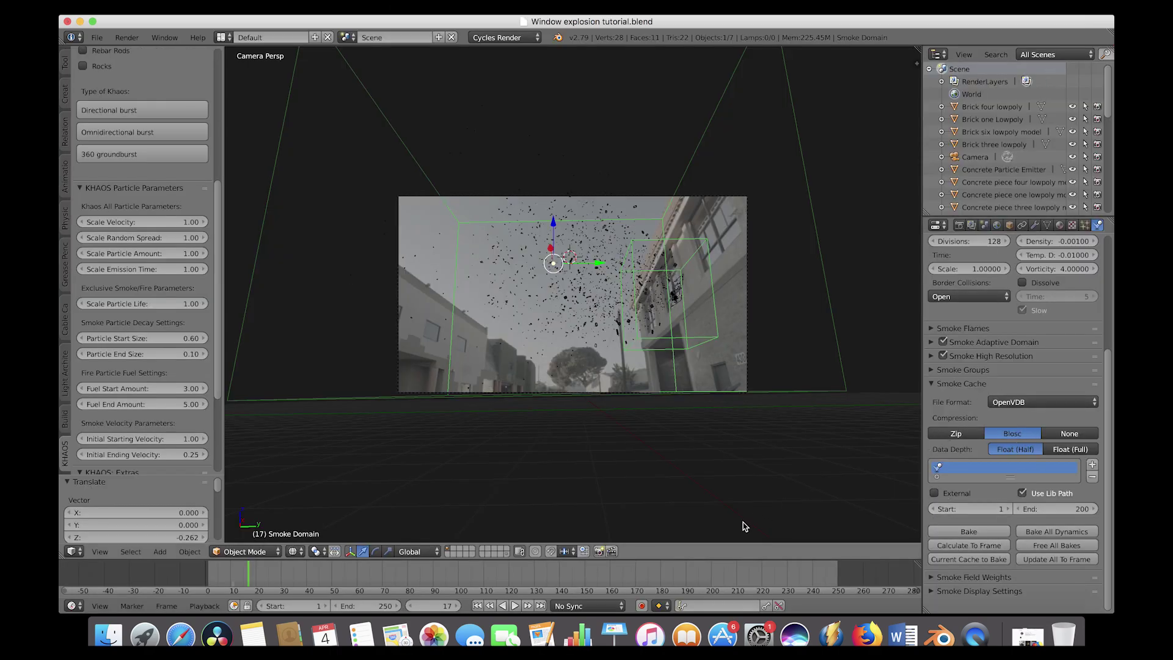
# - Set both the timeline's end frame and the Smoke Cache's end frame to 60
pyautogui.click(374, 609)
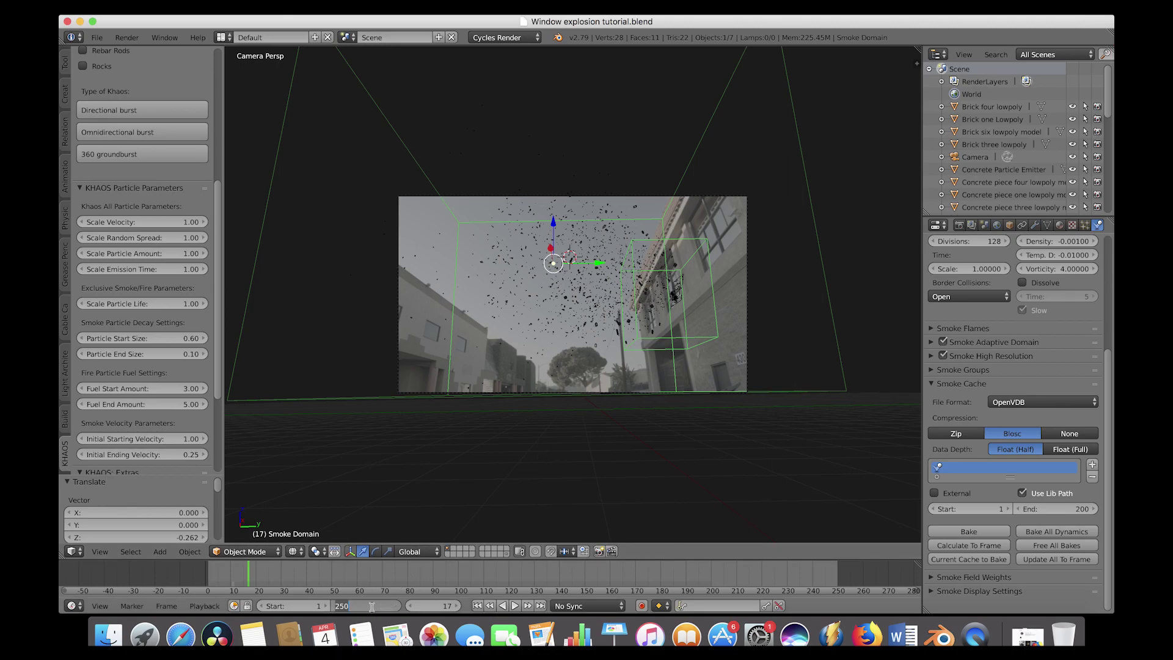
pyautogui.write('60')
pyautogui.press('Return')
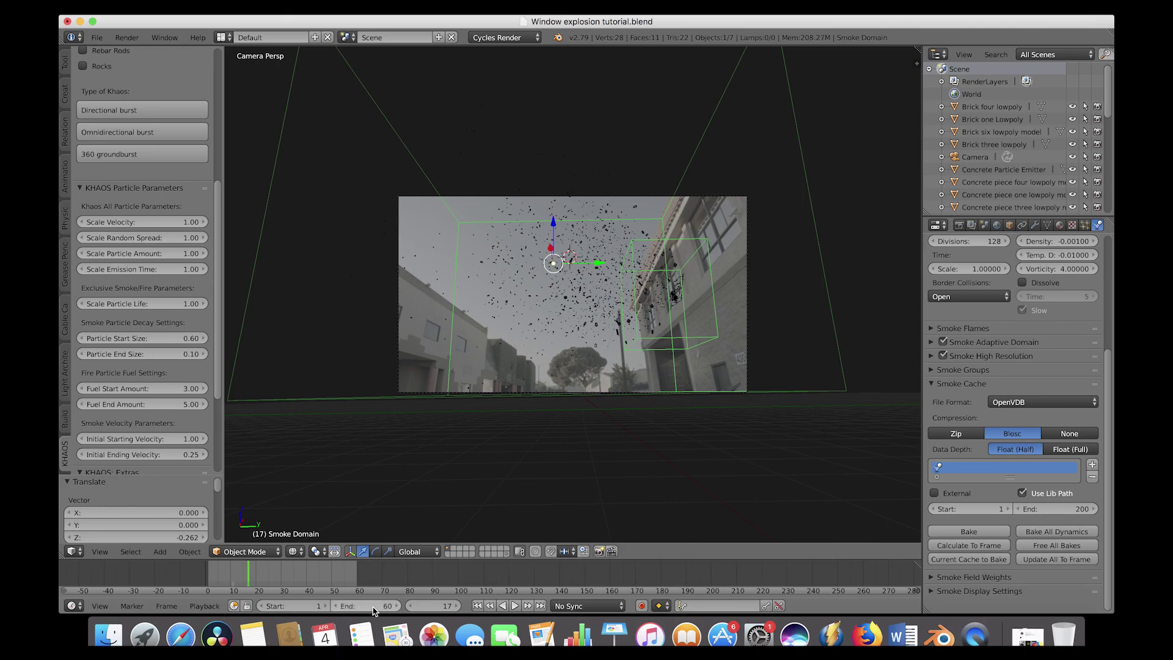
pyautogui.click(1052, 508)
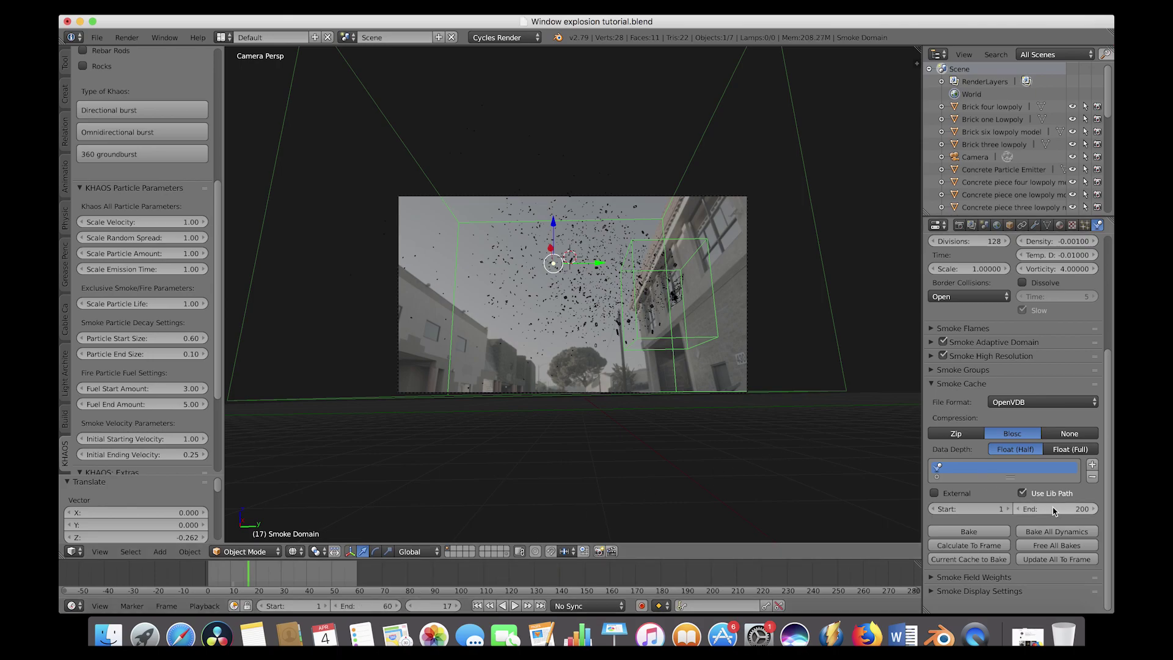
pyautogui.write('60')
pyautogui.press('Return')
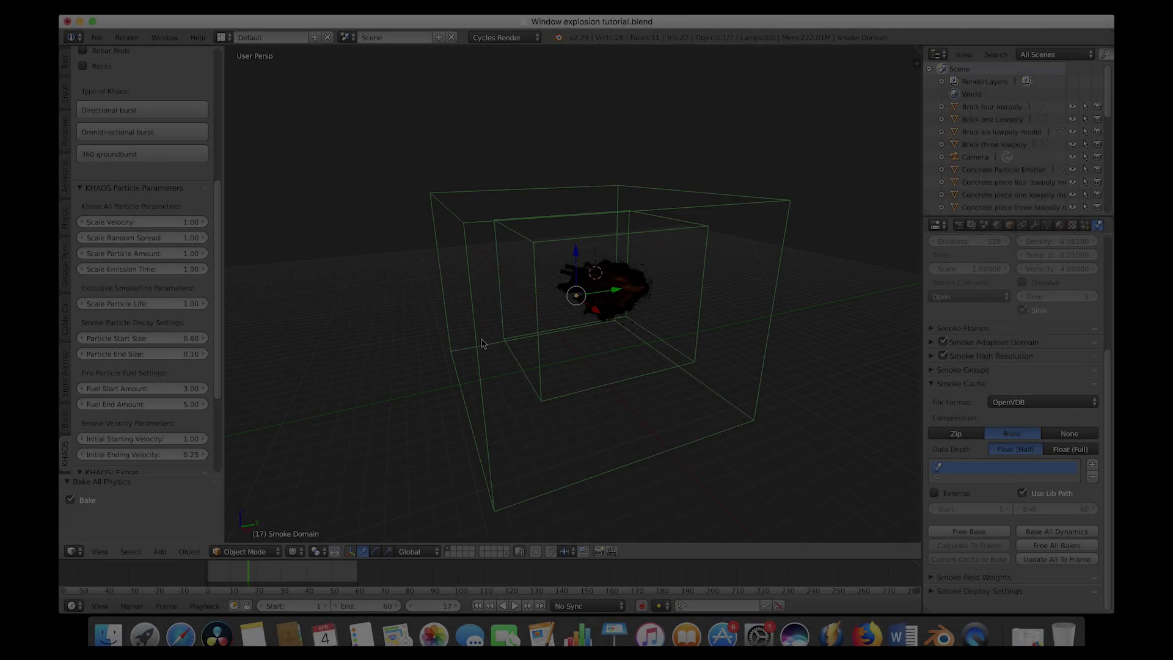
# - Examine the baked smoke and fire inside the domain from several angles
pyautogui.hscroll(5, 481, 344)
pyautogui.scroll(3, 482, 343)
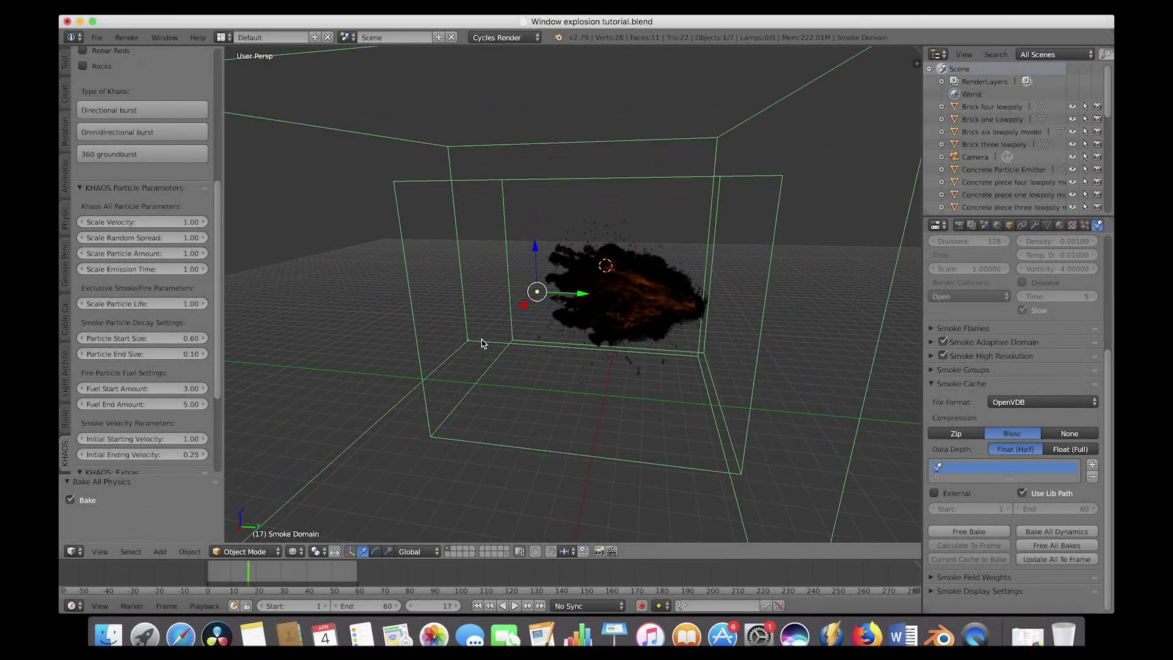
pyautogui.hscroll(-10, 481, 344)
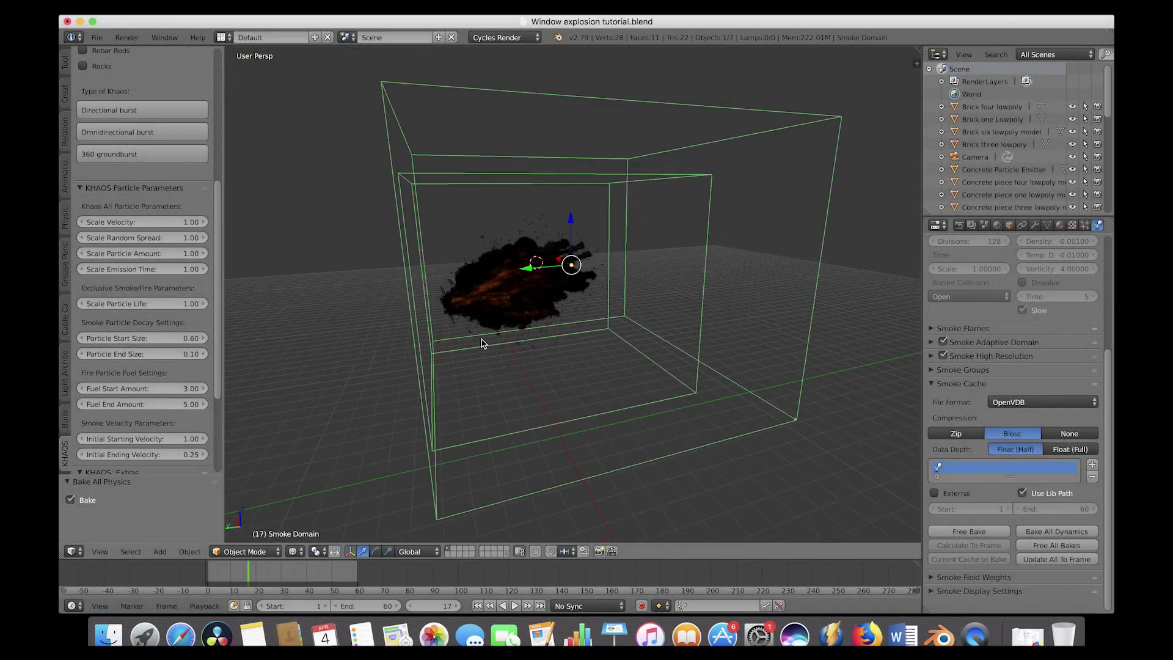
pyautogui.hscroll(10, 481, 343)
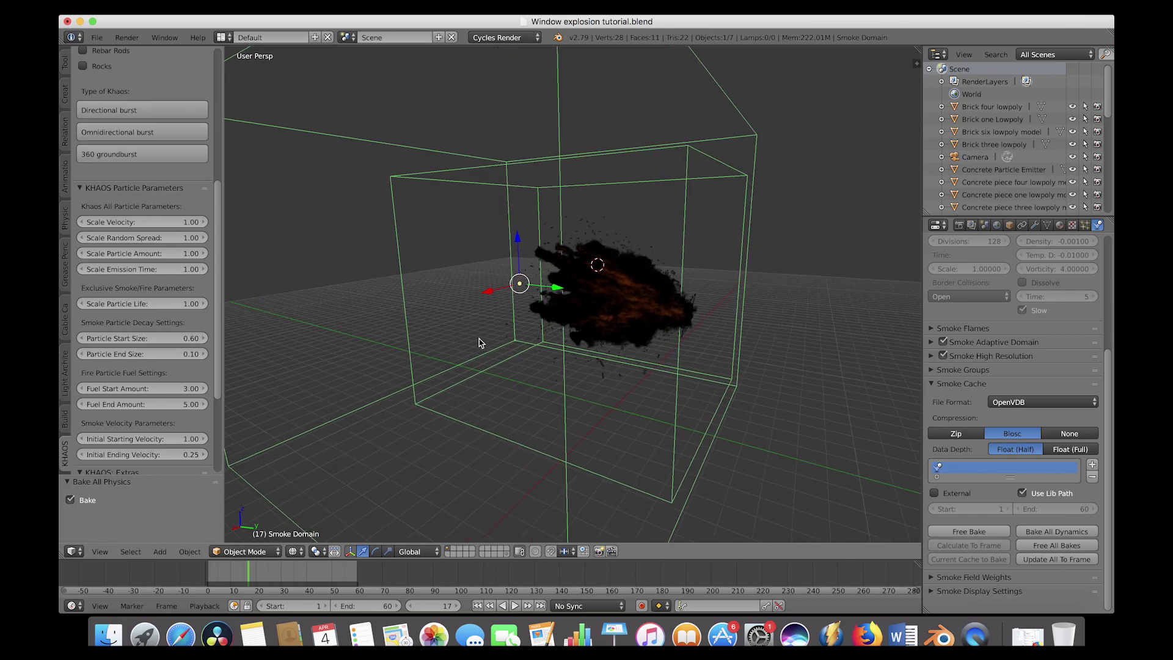
pyautogui.hscroll(-5, 704, 273)
pyautogui.hscroll(5, 705, 273)
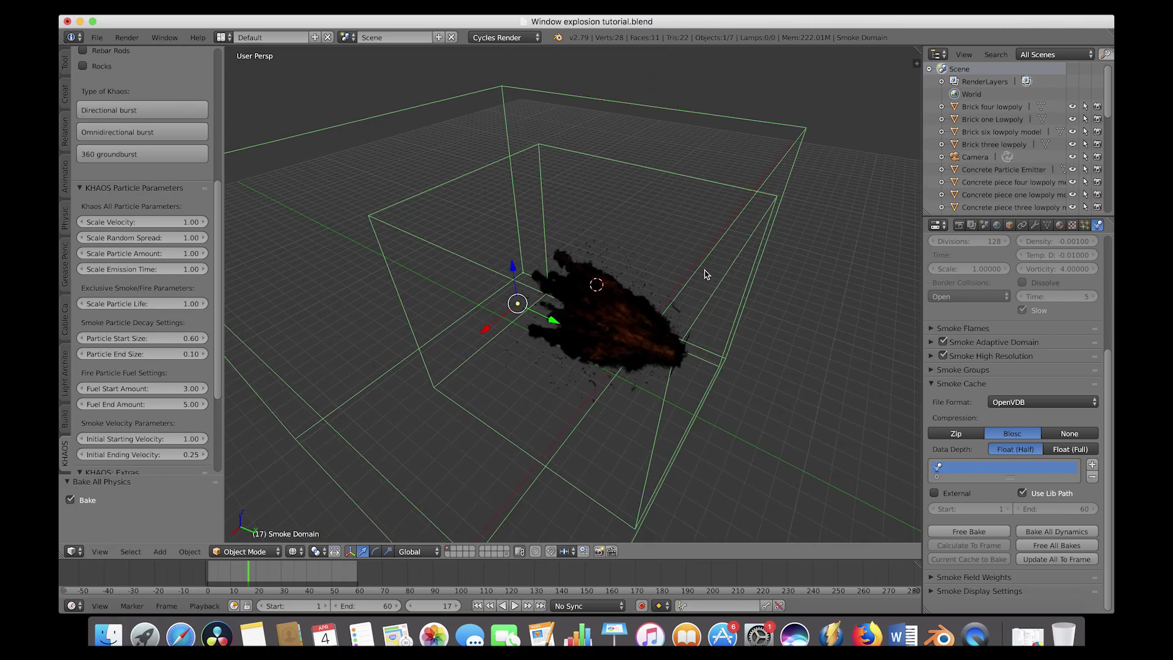
# - Look at the explosion through the camera and move the playhead to frame 30
pyautogui.scroll(-3, 704, 274)
pyautogui.hscroll(2, 706, 273)
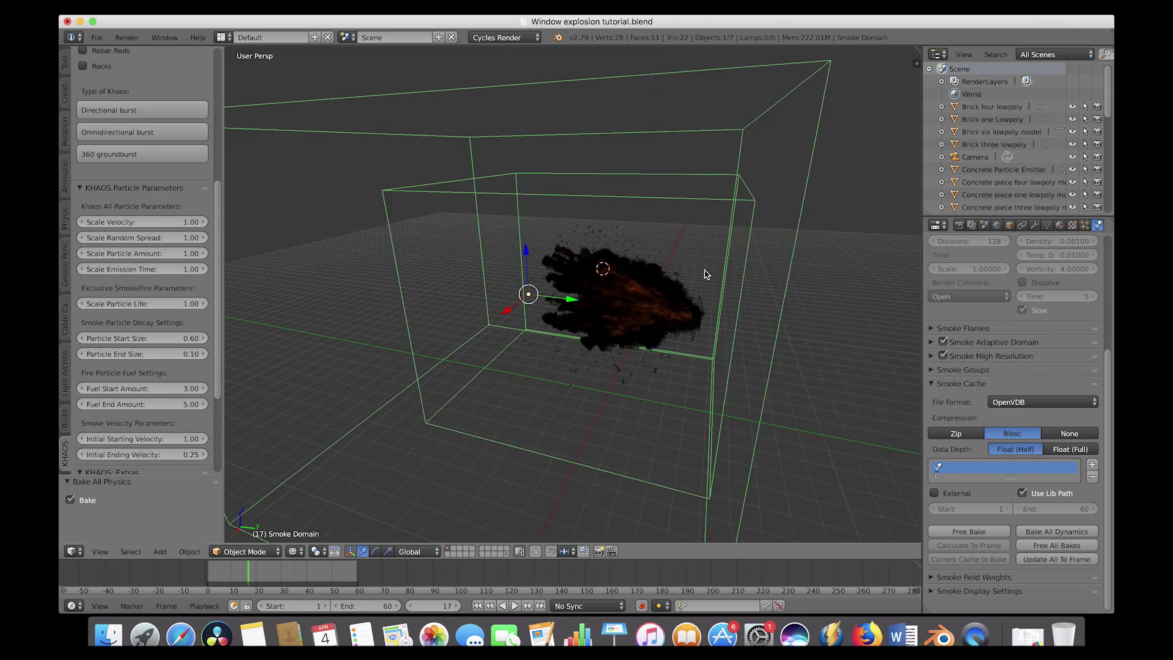
pyautogui.click(107, 553)
pyautogui.click(119, 506)
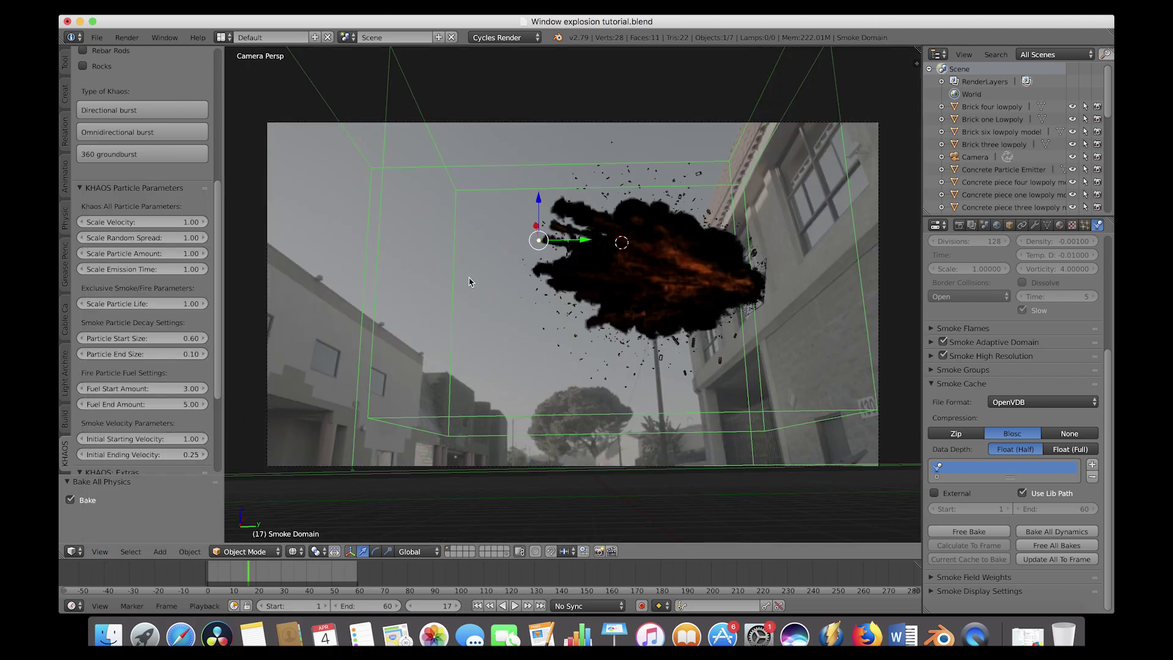
pyautogui.moveTo(226, 576); pyautogui.dragTo(255, 572)
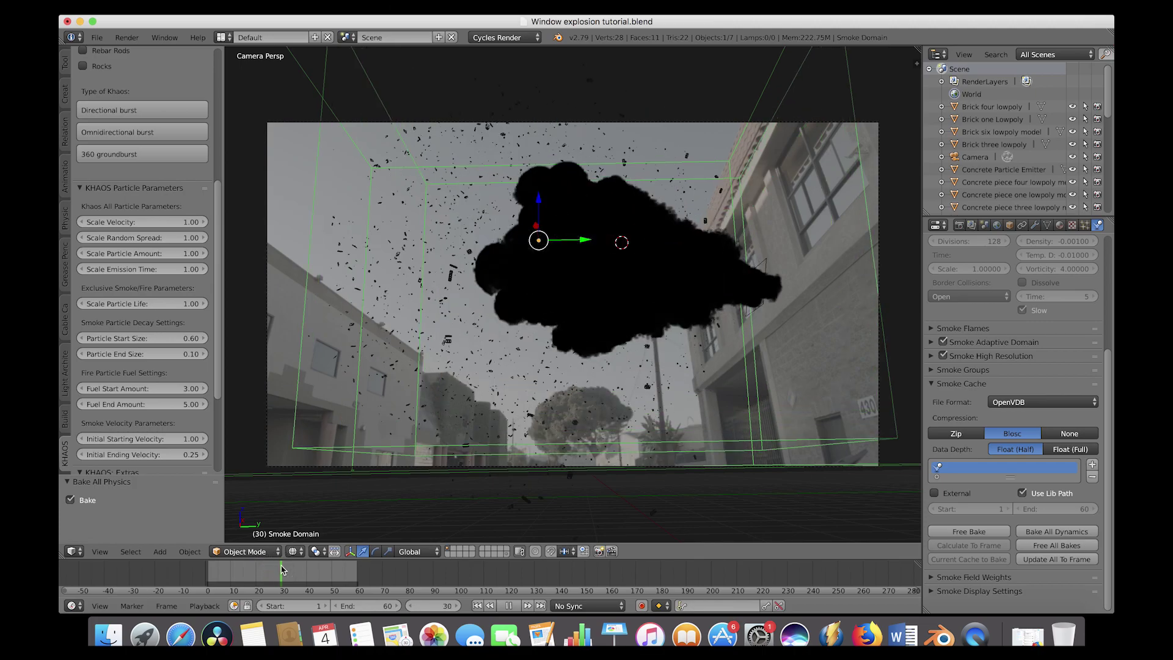
# - Make an OpenGL render of the animation and play it back, restoring the 3D View when done
pyautogui.click(612, 552)
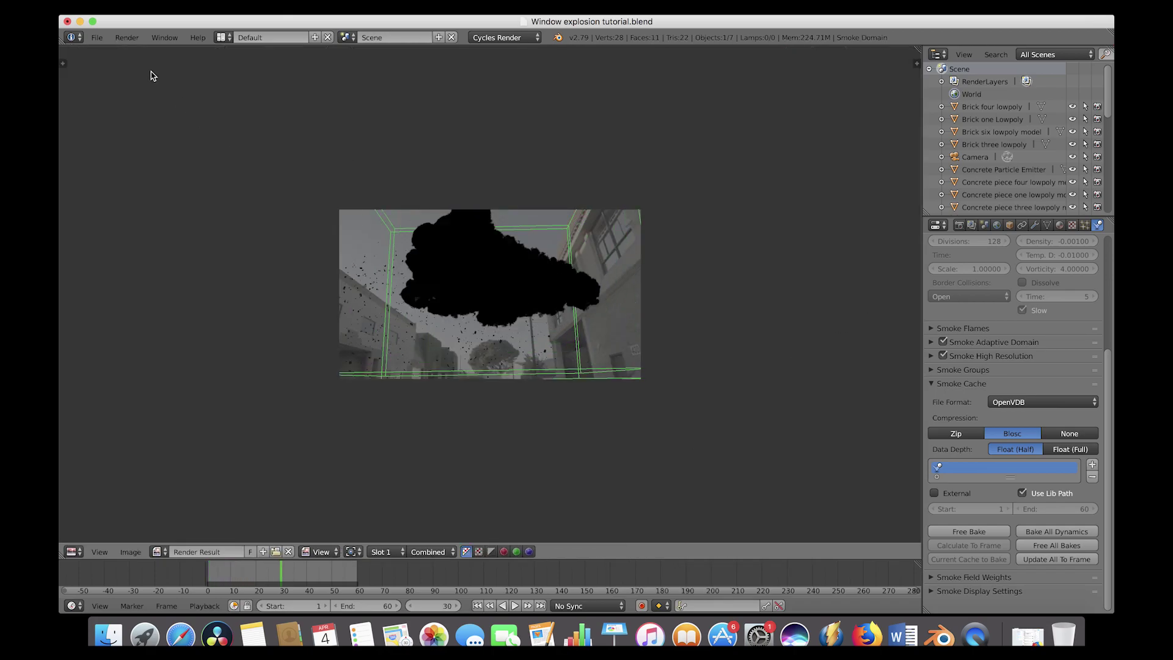
pyautogui.click(128, 38)
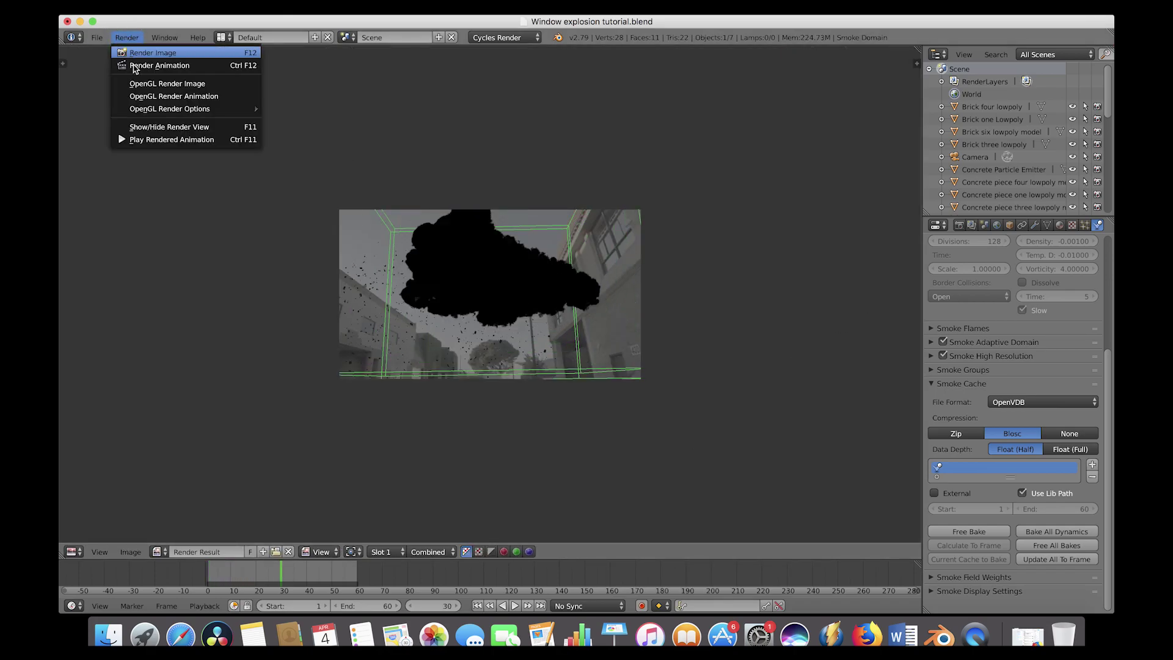
pyautogui.click(164, 144)
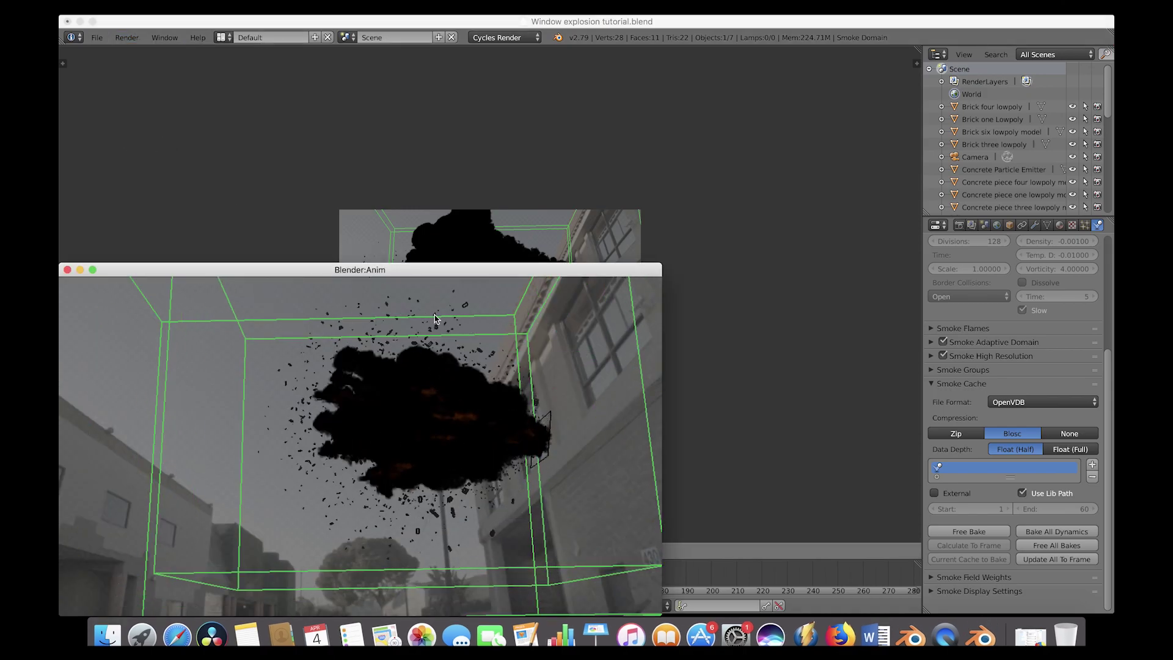
pyautogui.moveTo(411, 269); pyautogui.dragTo(552, 164)
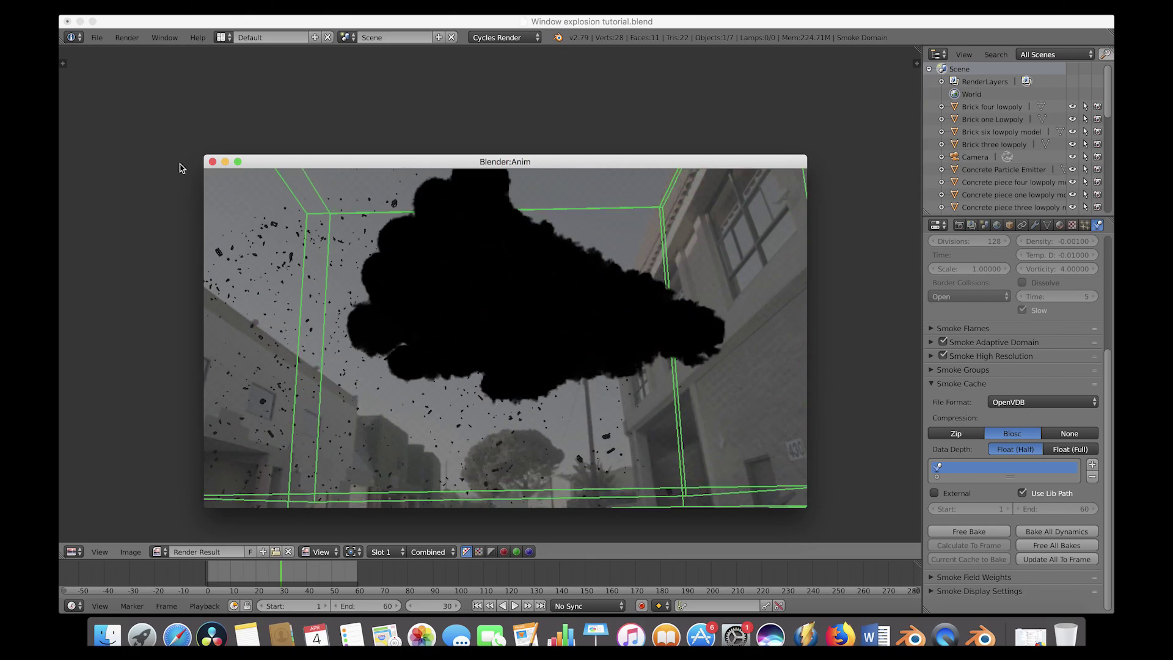
pyautogui.click(211, 162)
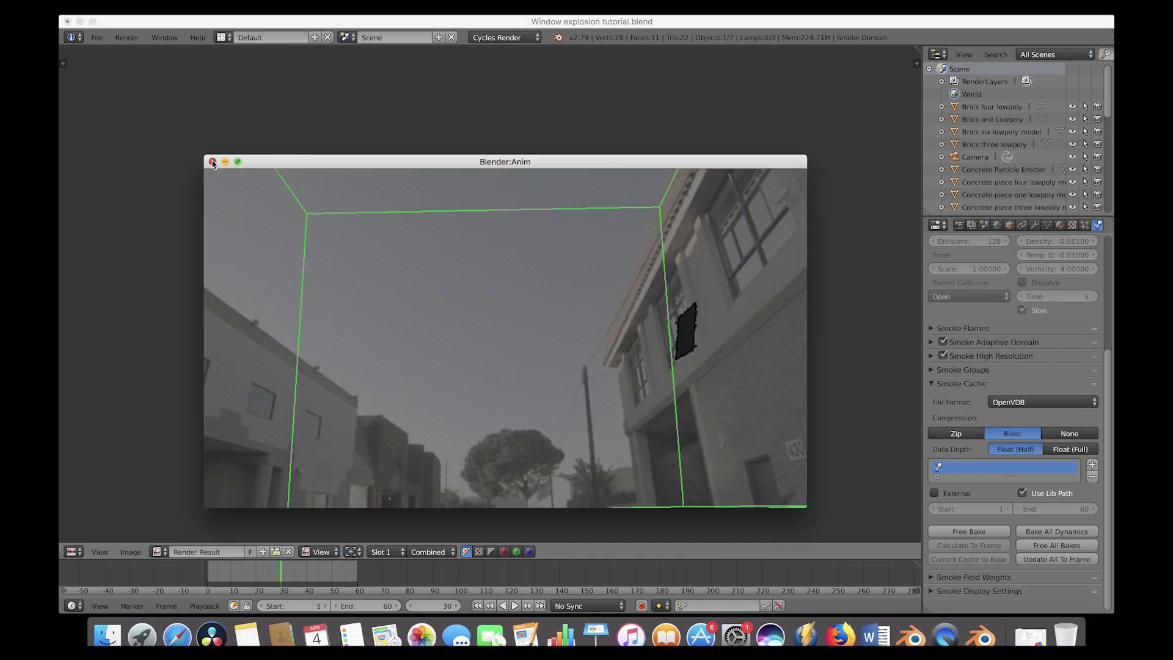
pyautogui.click(72, 552)
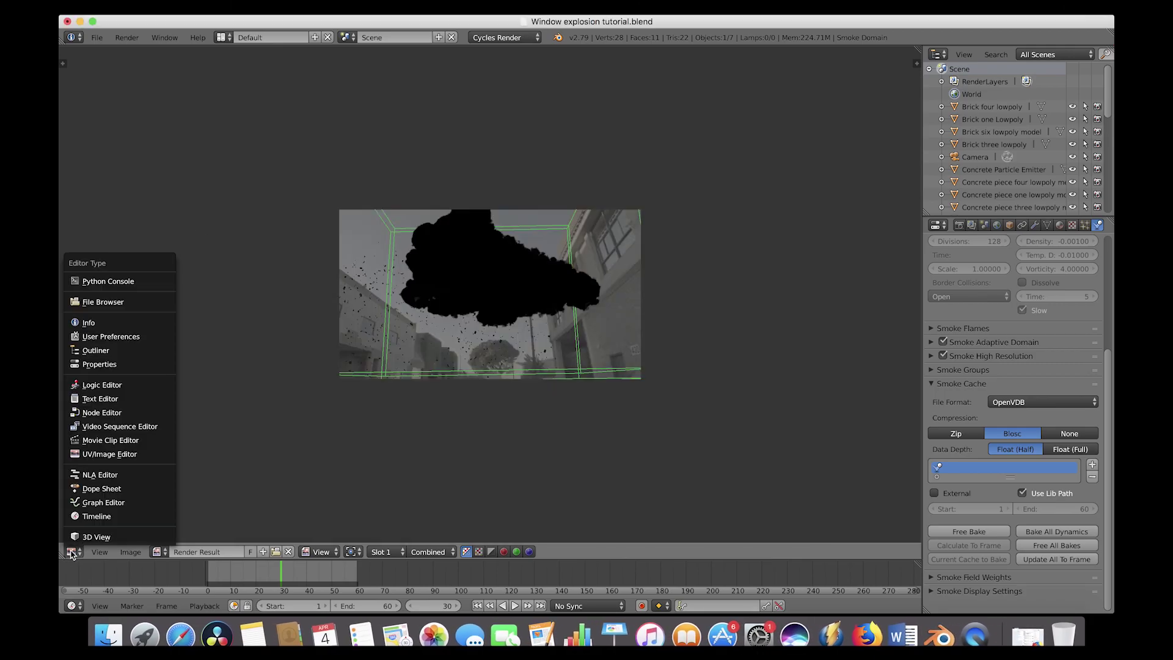
pyautogui.click(83, 537)
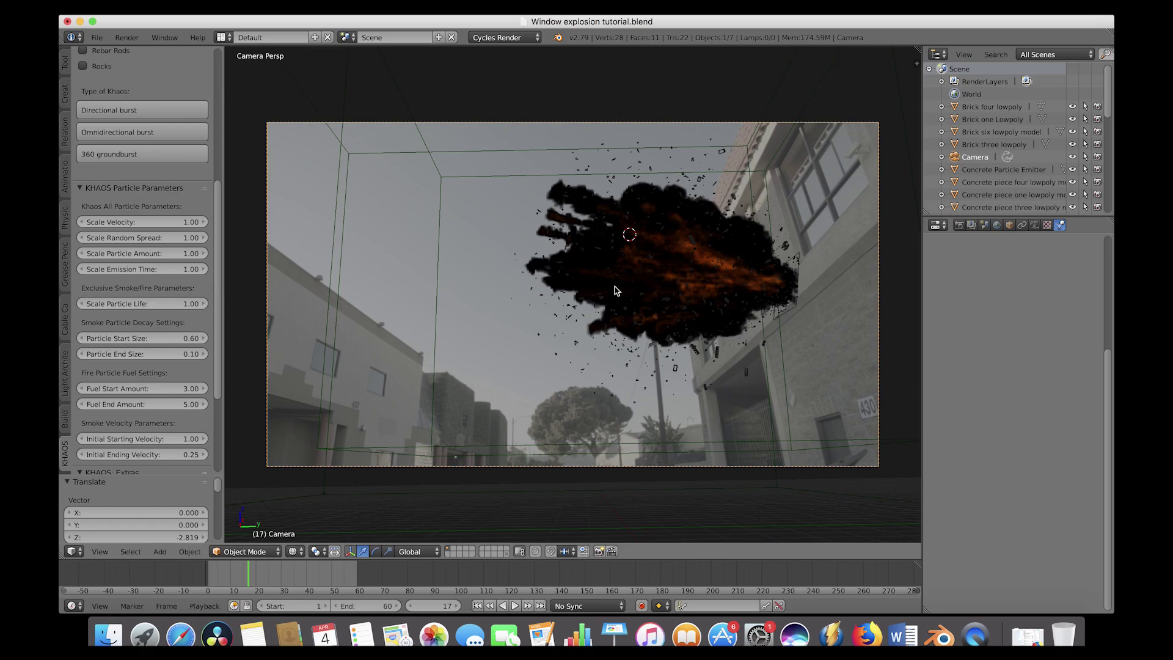
# - Move the camera by about 0.022 in X, 0.306 in Y and 0.093 in Z, and go to frame 15
pyautogui.press('g')
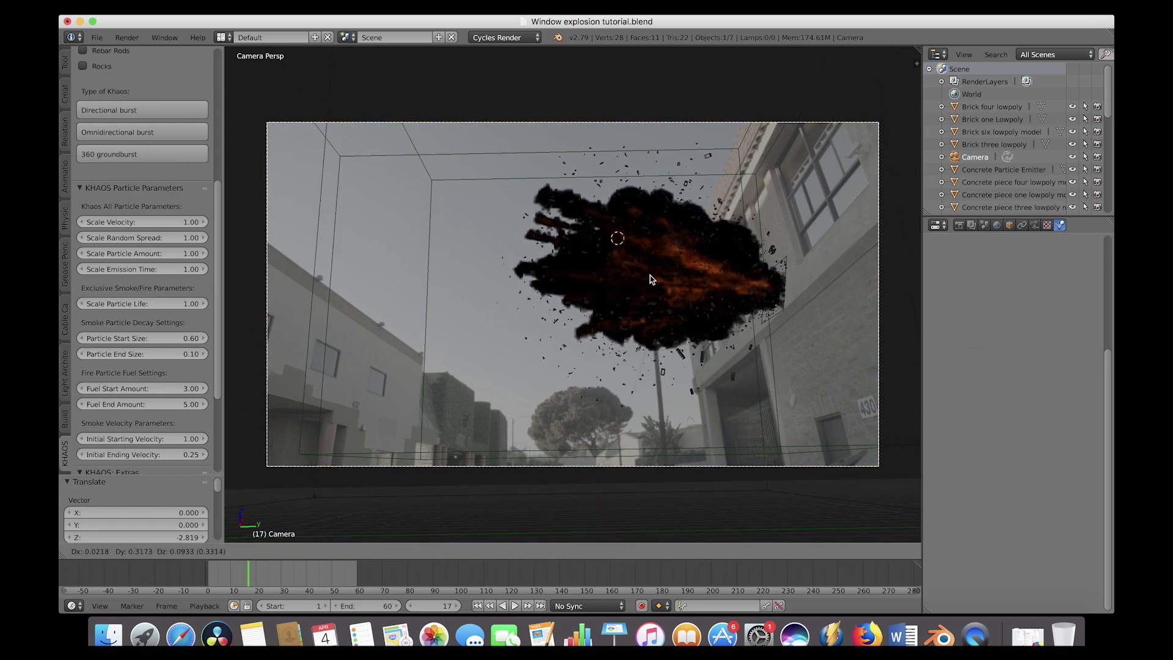
pyautogui.click(649, 279)
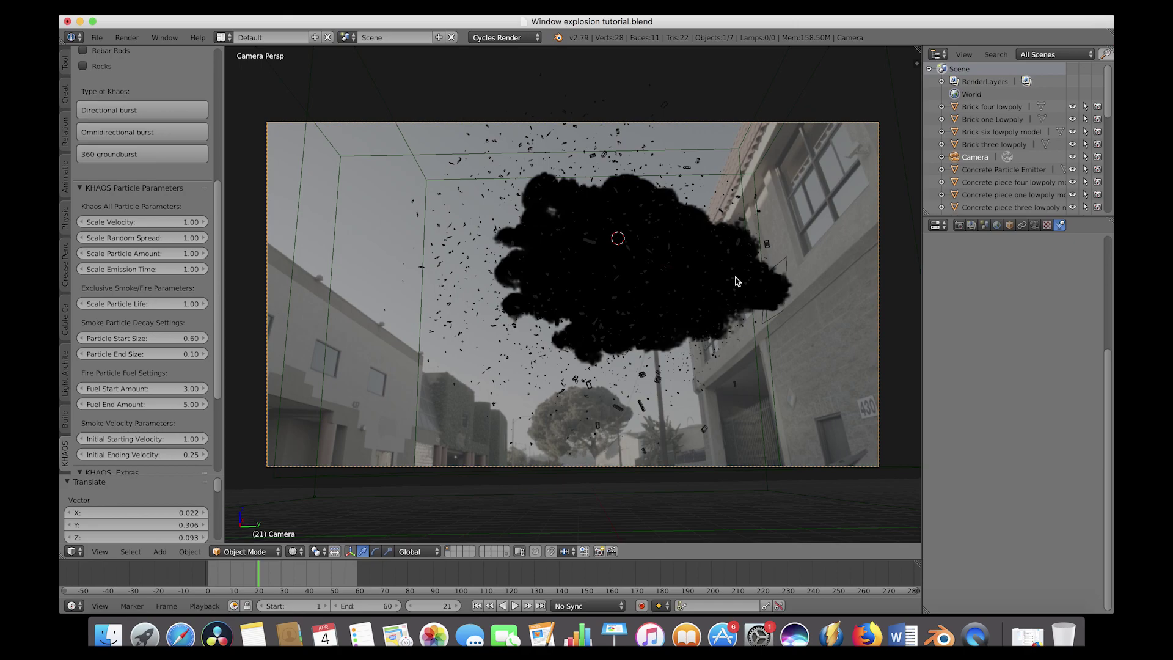
pyautogui.press('Left')
pyautogui.press('Left')
pyautogui.press('Left')
pyautogui.press('Left')
pyautogui.press('Left')
pyautogui.press('Left')
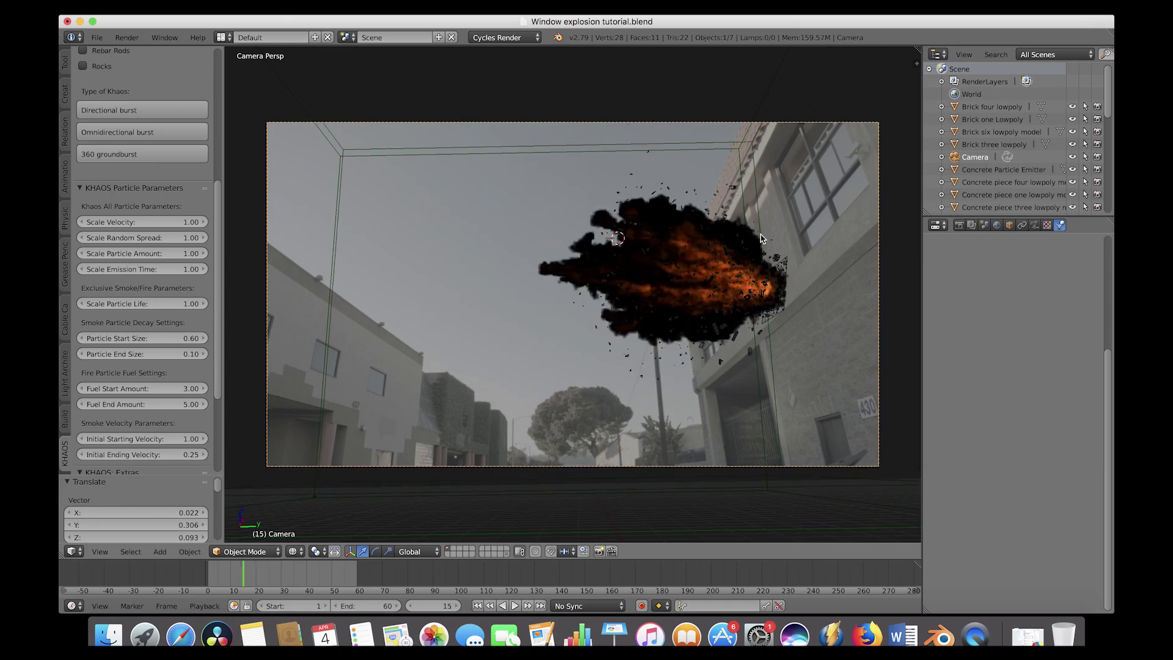
# - Open the scene's sampling settings and set the render samples to 64
pyautogui.click(959, 229)
pyautogui.scroll(-5, 964, 471)
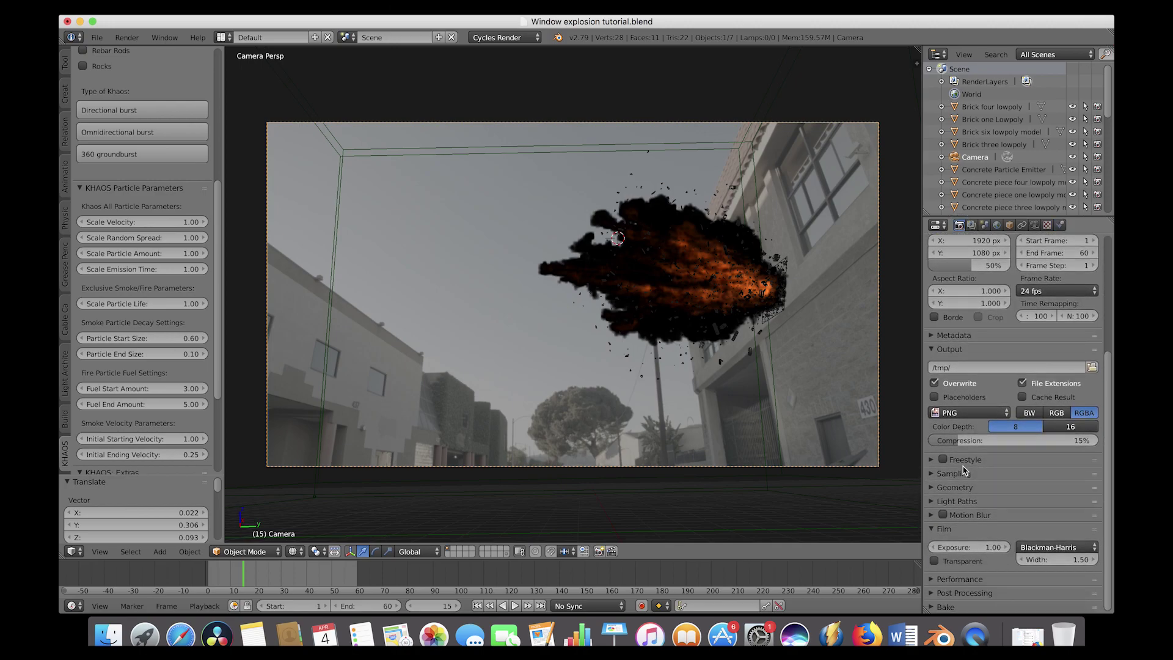
pyautogui.click(932, 477)
pyautogui.click(1071, 535)
pyautogui.write('64')
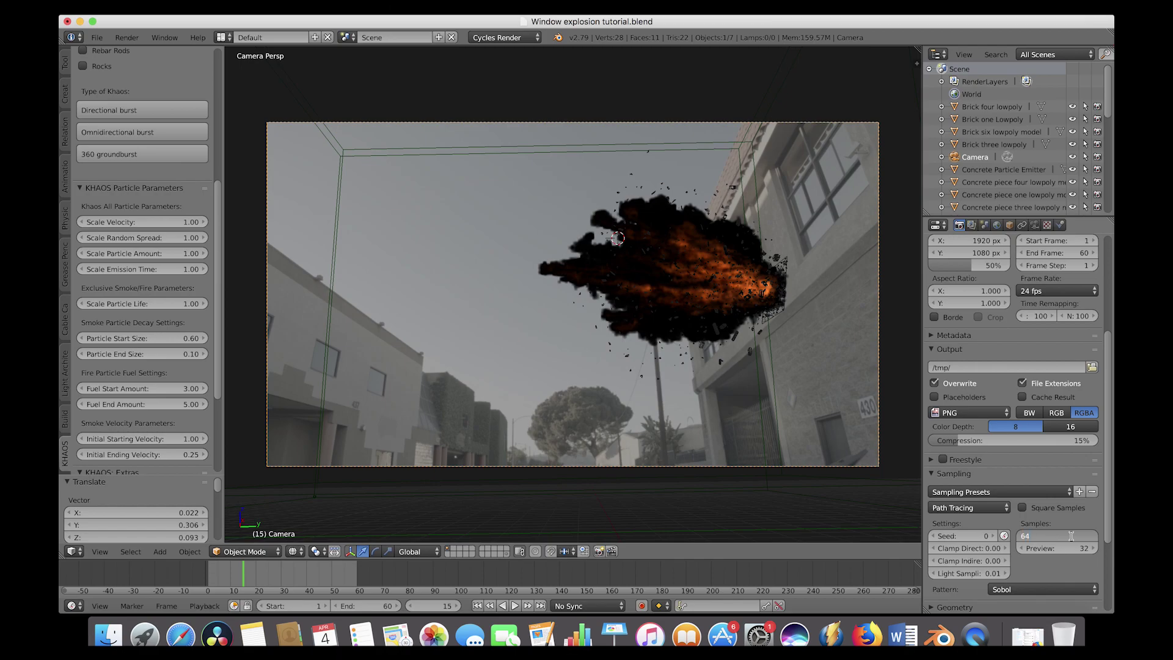
pyautogui.press('Return')
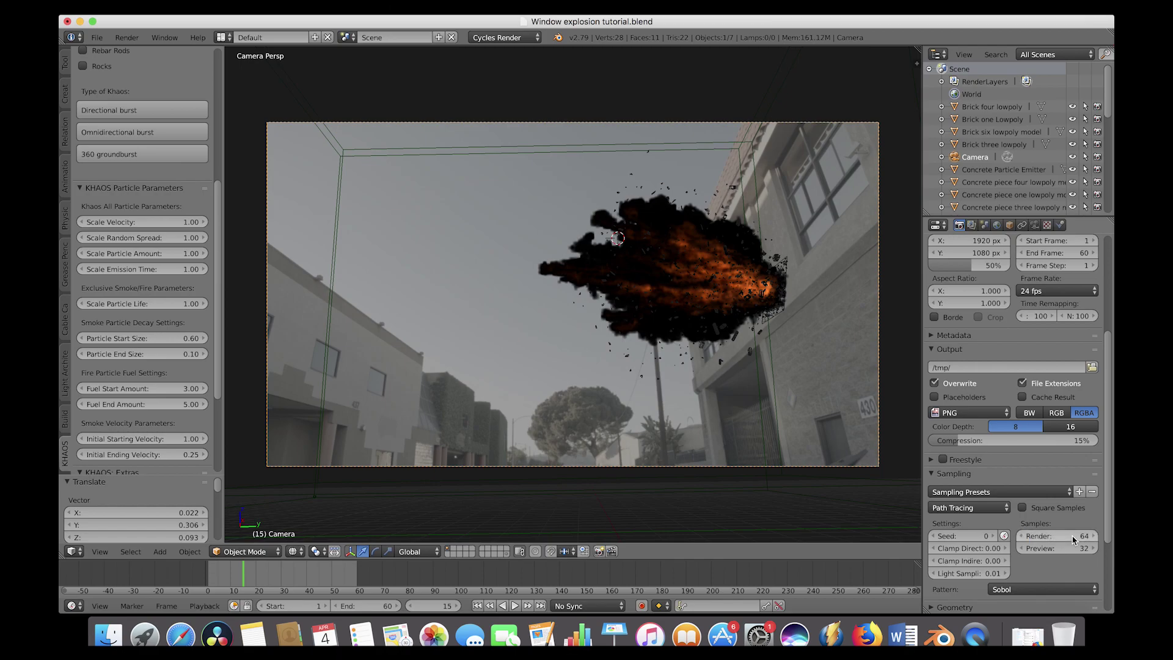
# - Set both Clamp Direct and Clamp Indirect to 3.00 in the sampling settings
pyautogui.click(966, 548)
pyautogui.write('3')
pyautogui.click(963, 561)
pyautogui.click(963, 562)
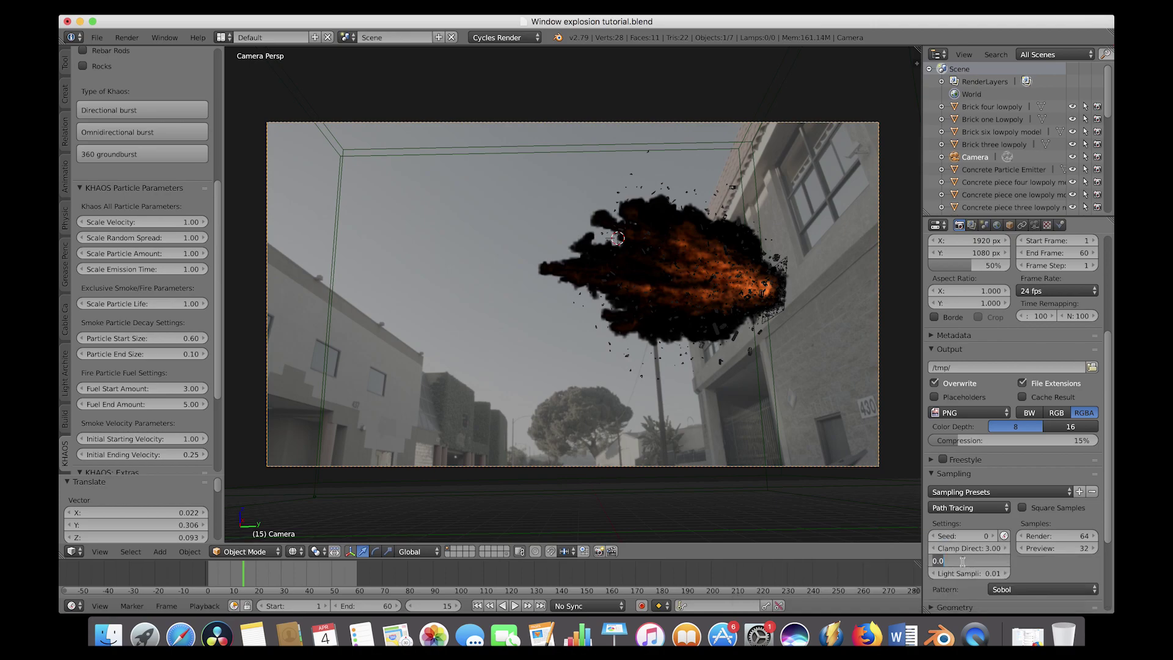
pyautogui.press('Return')
# - Set the volume sampling step size to 0.01 and its maximum steps to 260
pyautogui.scroll(-5, 979, 520)
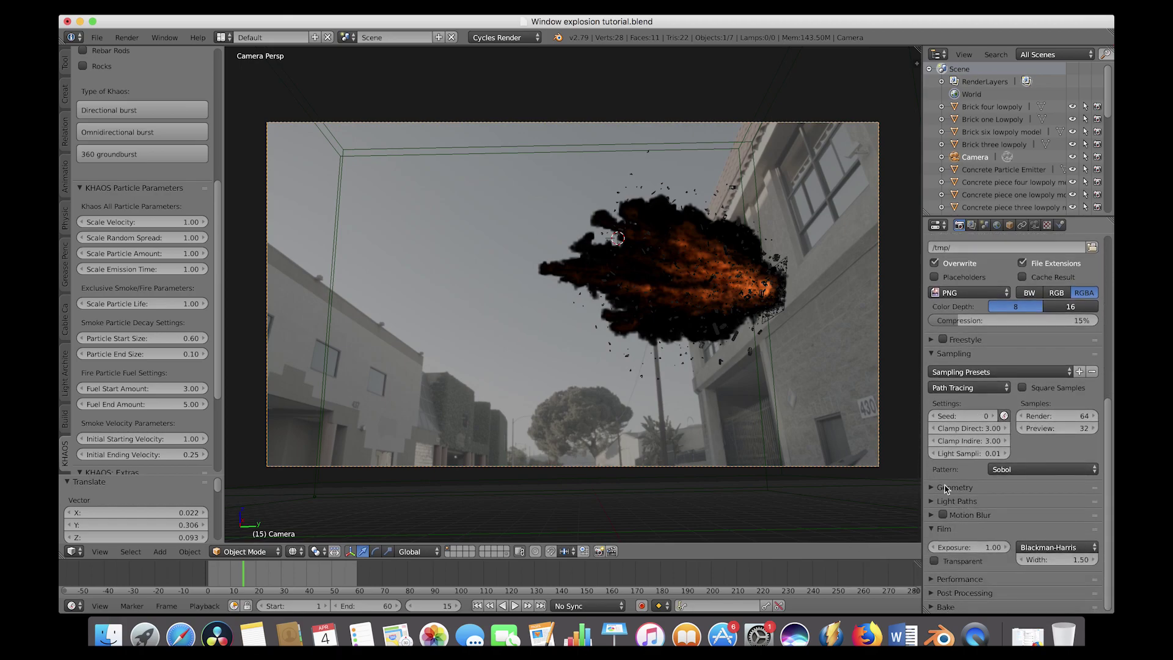
pyautogui.click(932, 487)
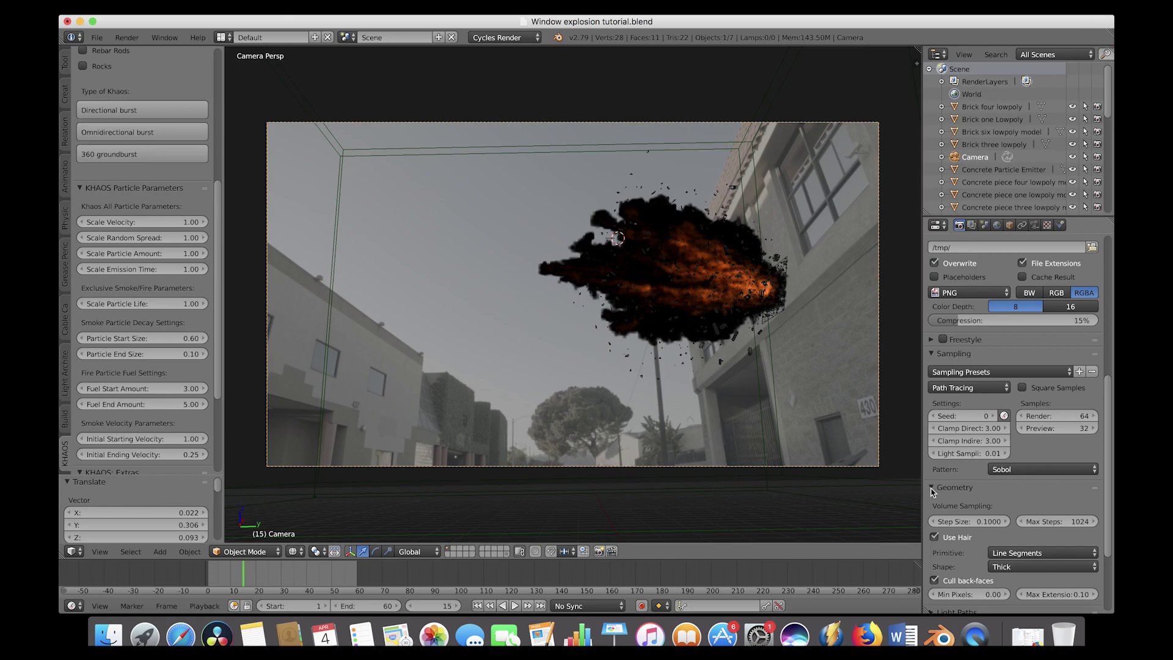
pyautogui.click(970, 521)
pyautogui.write('.01')
pyautogui.click(1055, 521)
pyautogui.write('260')
pyautogui.press('Return')
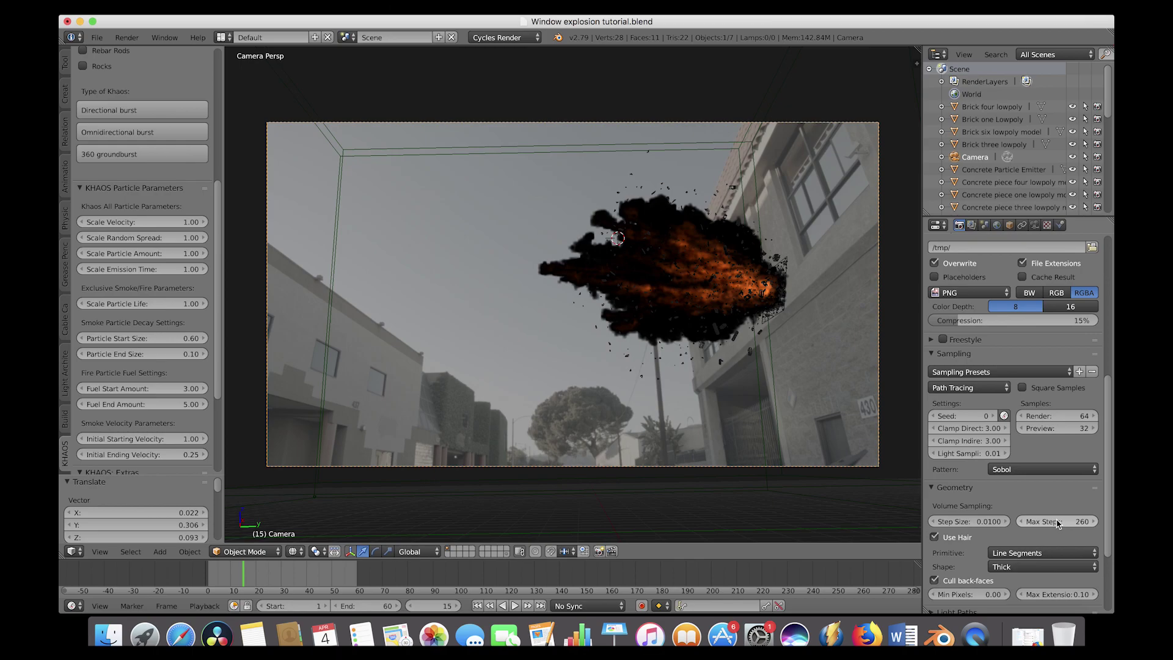
pyautogui.click(932, 488)
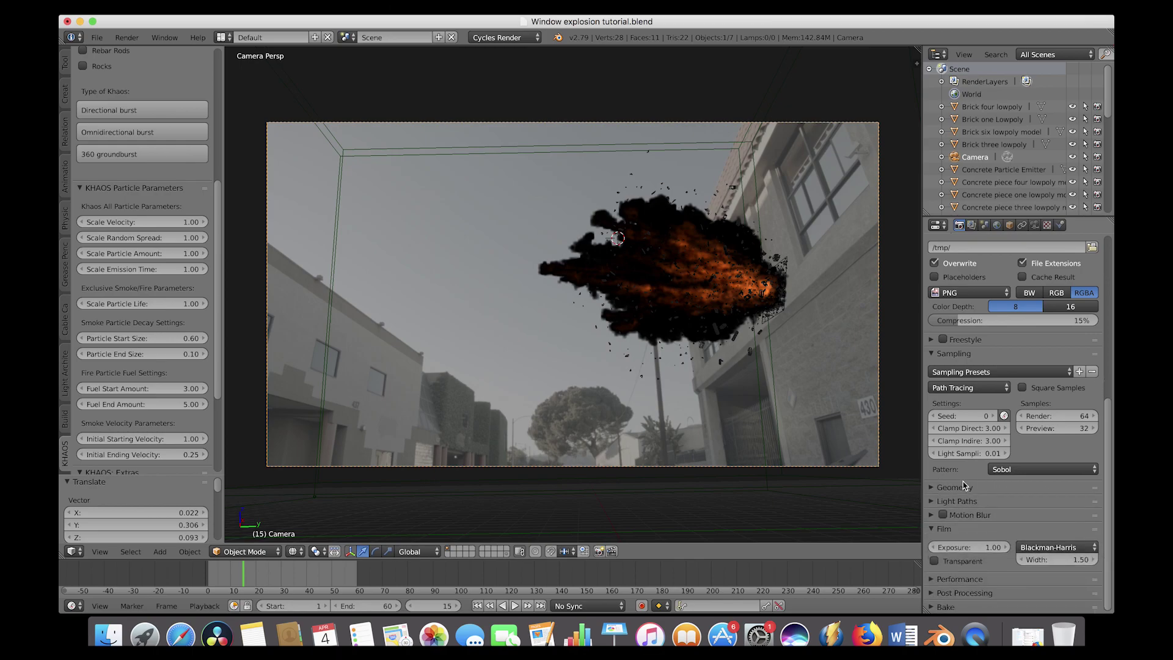
# - Set the volume light bounces to 7 in the Light Paths settings
pyautogui.click(932, 502)
pyautogui.scroll(-5, 1019, 540)
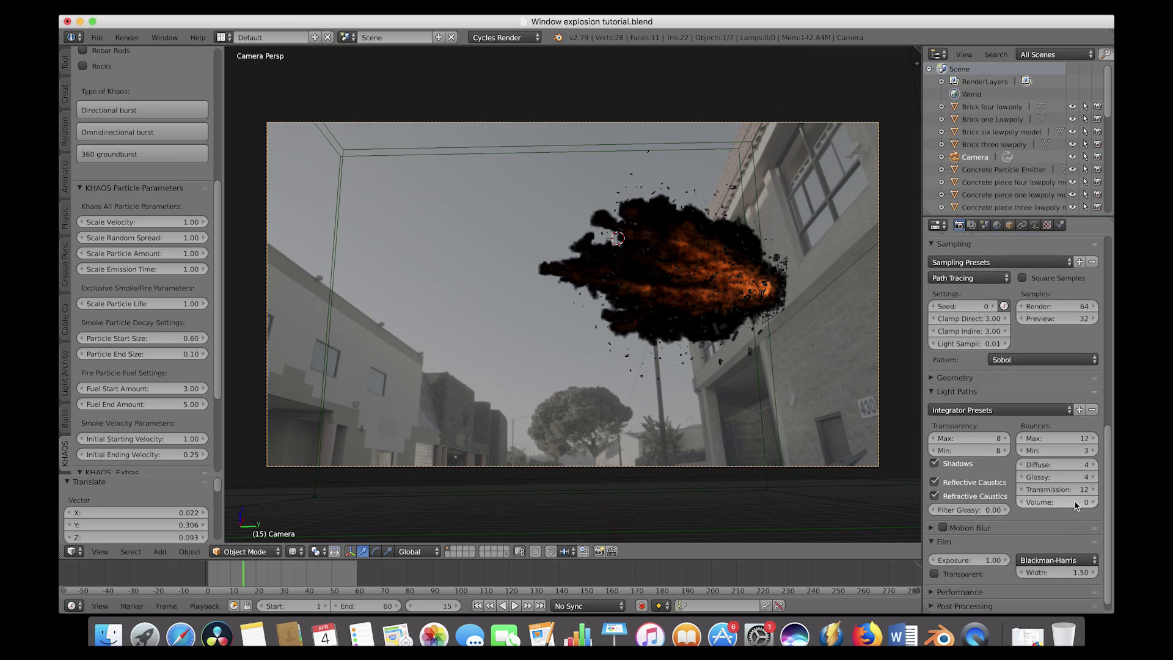
pyautogui.click(1075, 502)
pyautogui.press('Return')
# - Enable Motion Blur and make the film background transparent in the render settings
pyautogui.click(932, 528)
pyautogui.scroll(-1, 944, 519)
pyautogui.click(943, 498)
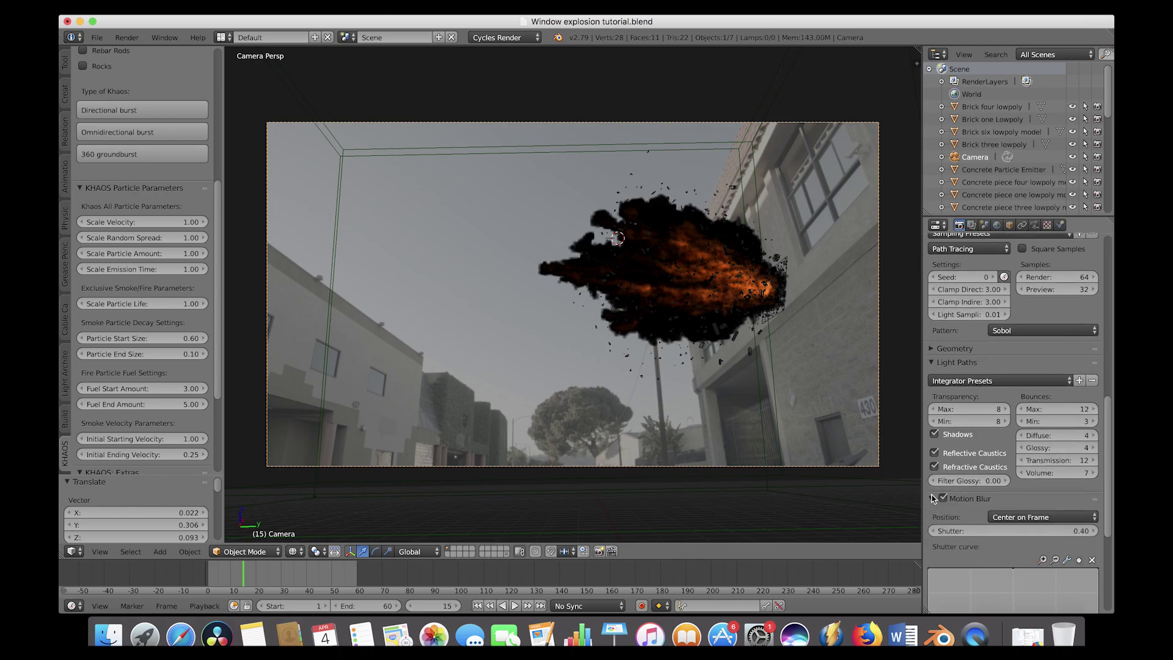
pyautogui.click(933, 499)
pyautogui.click(932, 513)
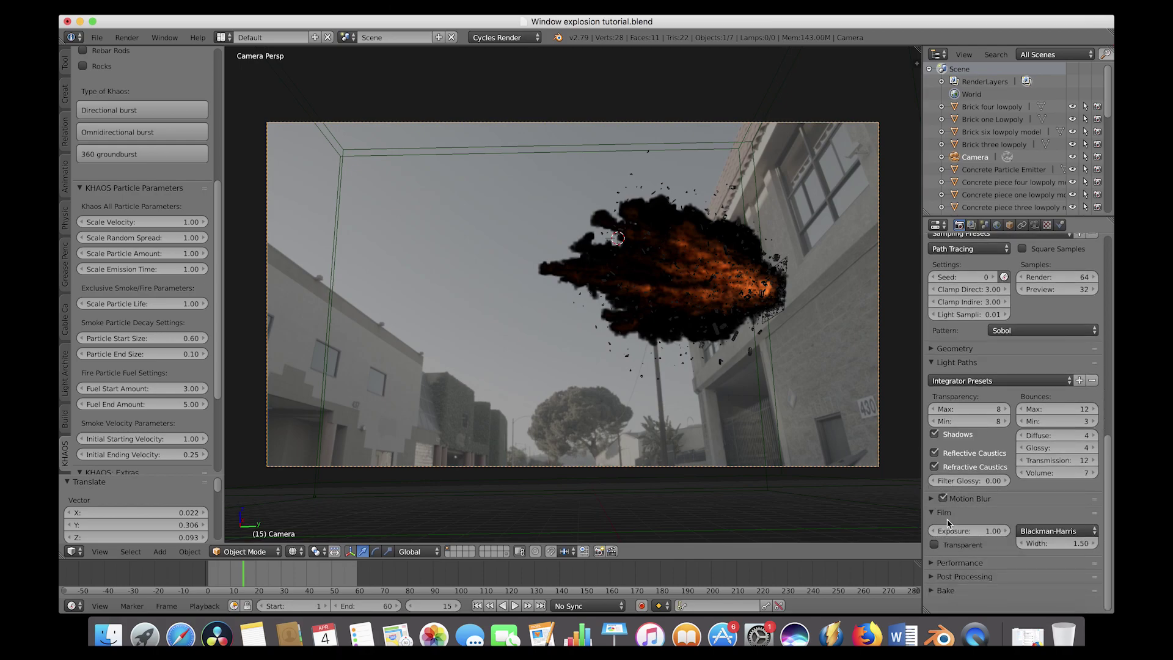
pyautogui.click(935, 544)
pyautogui.scroll(2, 947, 517)
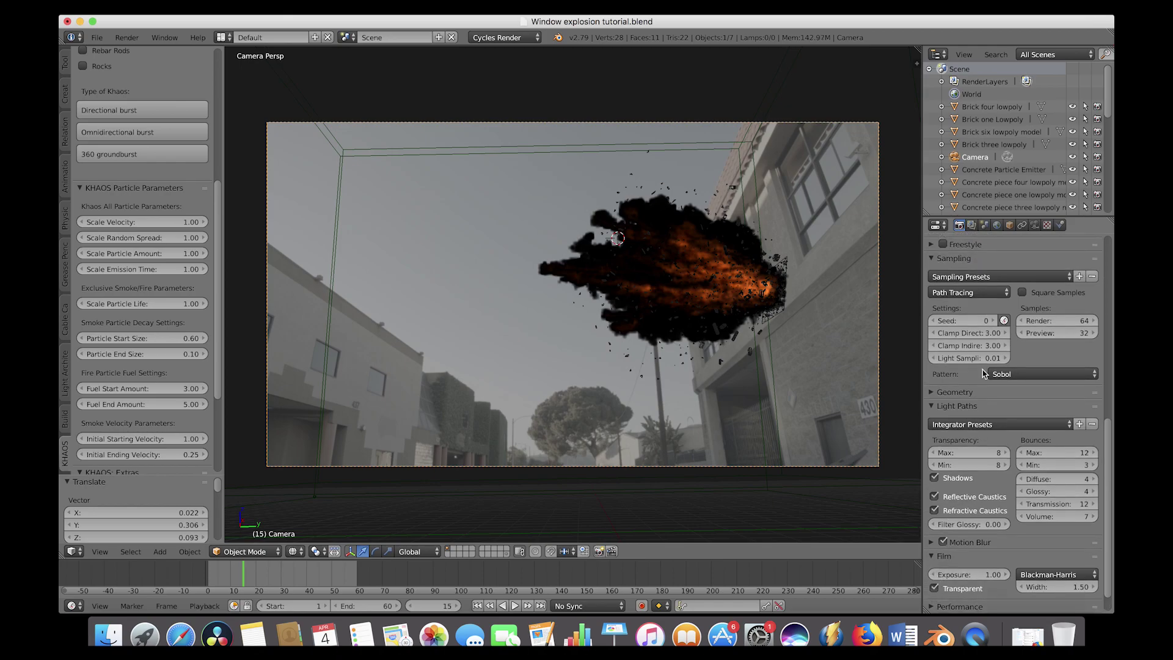
pyautogui.click(933, 407)
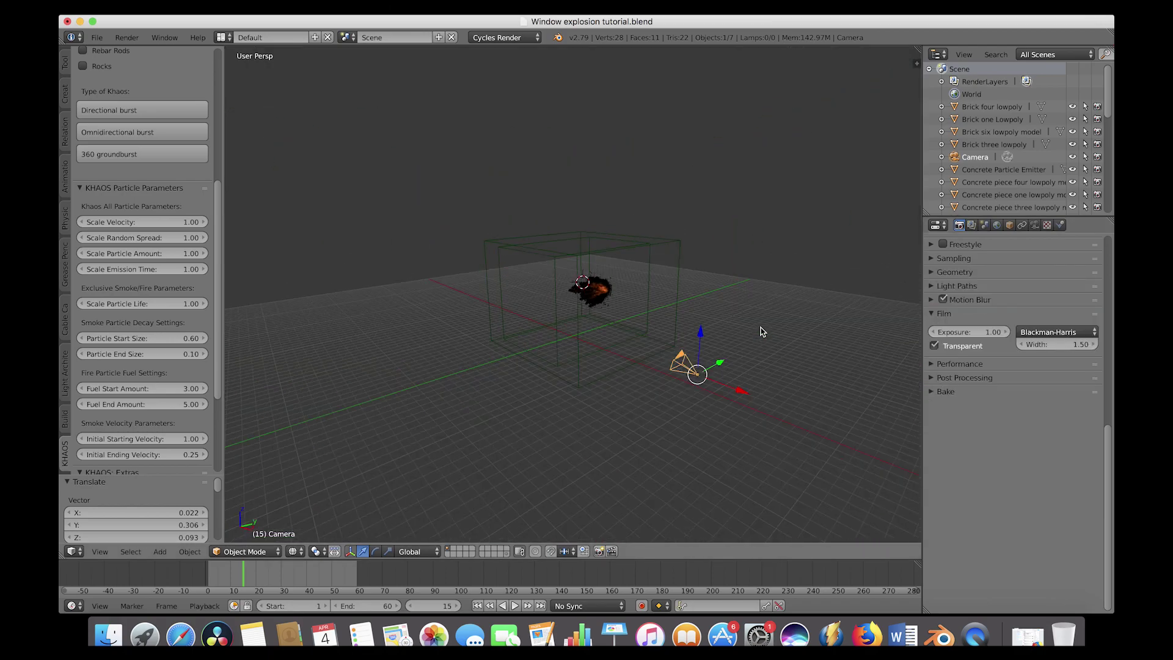
# - Place a Hemi lamp above one side of the smoke domain and rotate it to shine toward the explosion
pyautogui.moveTo(762, 330); pyautogui.dragTo(618, 296, button='middle')
pyautogui.moveTo(614, 309); pyautogui.dragTo(734, 401)
pyautogui.moveTo(715, 343); pyautogui.dragTo(790, 236)
pyautogui.press('r')
pyautogui.press('r')
pyautogui.click(772, 295)
pyautogui.moveTo(790, 236); pyautogui.dragTo(733, 207, button='middle')
pyautogui.moveTo(639, 188); pyautogui.dragTo(639, 201)
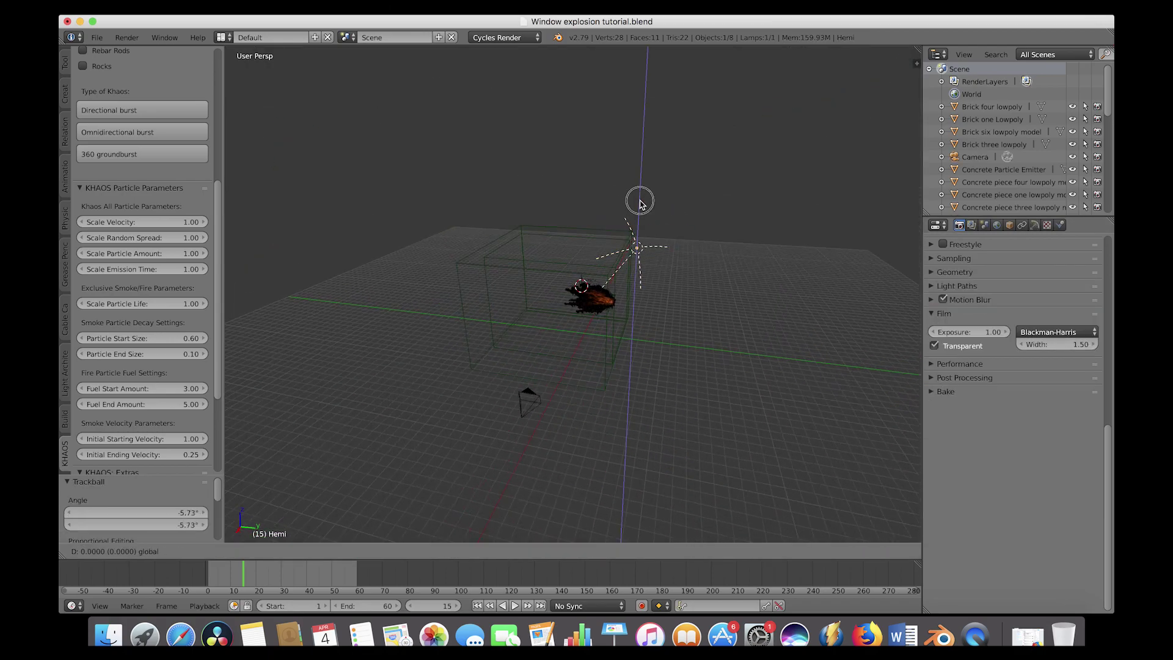
pyautogui.press('r')
pyautogui.press('r')
pyautogui.click(684, 254)
pyautogui.moveTo(685, 254); pyautogui.dragTo(691, 217, button='middle')
# - Duplicate the Hemi lamp and move the copy about -17.29 units along Y, across the smoke domain
pyautogui.hotkey('shift', 'd')
pyautogui.click(511, 272)
pyautogui.moveTo(511, 272); pyautogui.dragTo(506, 282, button='middle')
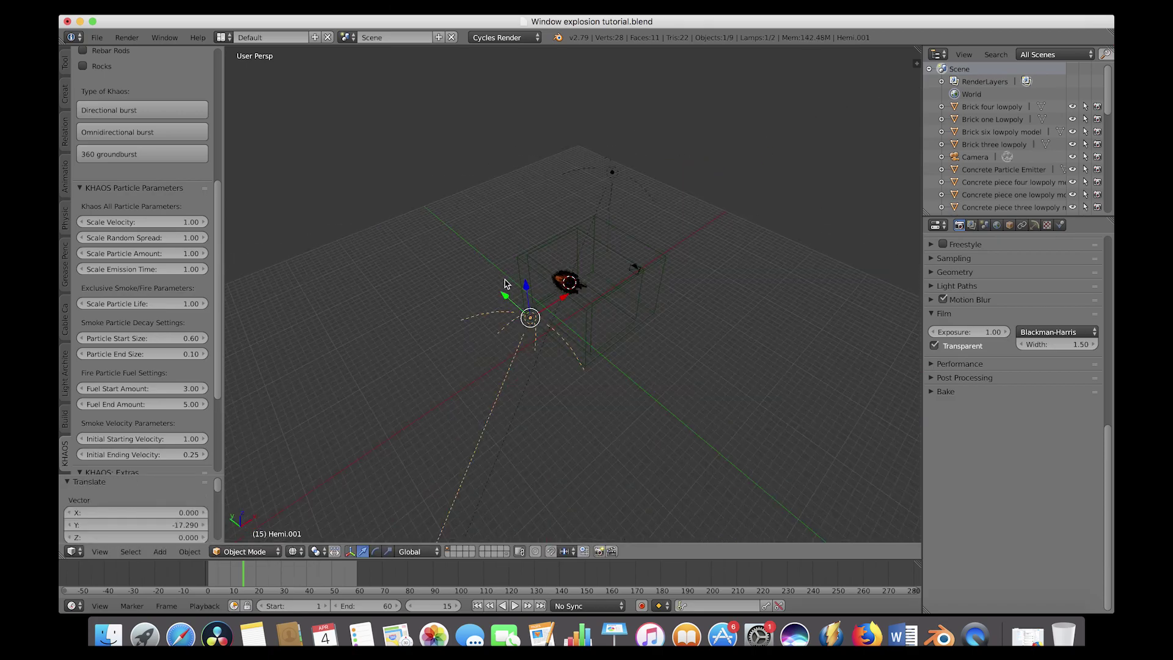
# - Rotate the duplicated Hemi lamp toward the explosion and shift it about -5.32 units along X
pyautogui.press('r')
pyautogui.press('r')
pyautogui.click(480, 340)
pyautogui.press('g')
pyautogui.press('x')
pyautogui.click(459, 211)
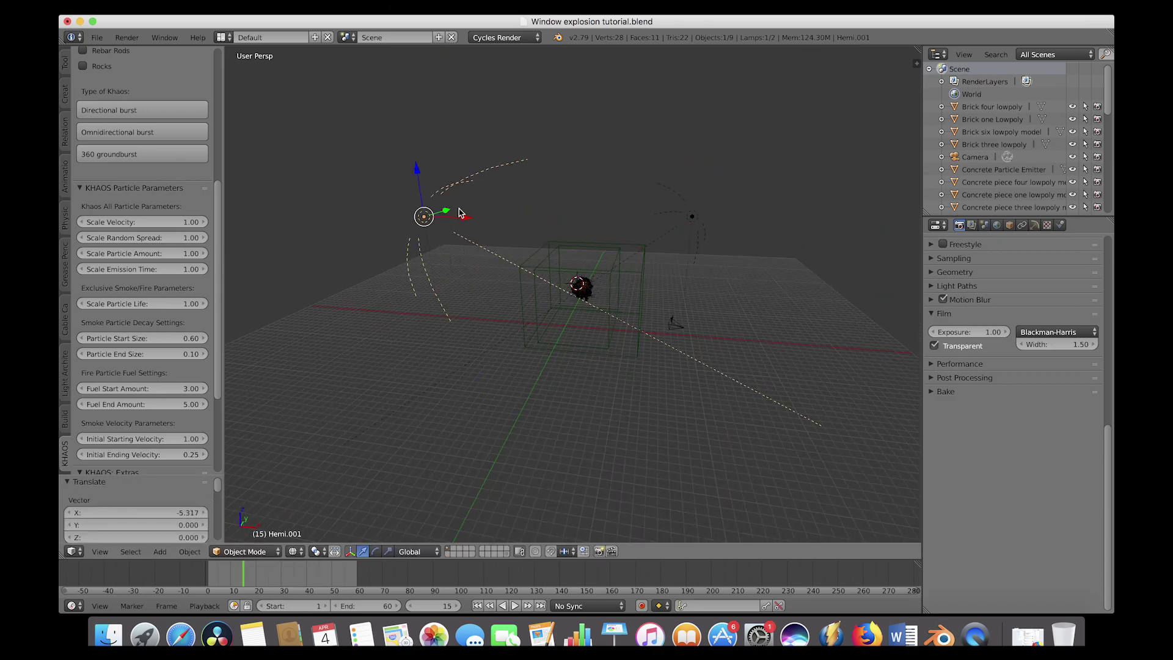
# - Raise the duplicated Hemi lamp by about 1.99 and 3.17 units along Z, shifting it slightly along Y
pyautogui.moveTo(421, 192); pyautogui.dragTo(420, 174)
pyautogui.hscroll(10, 545, 230)
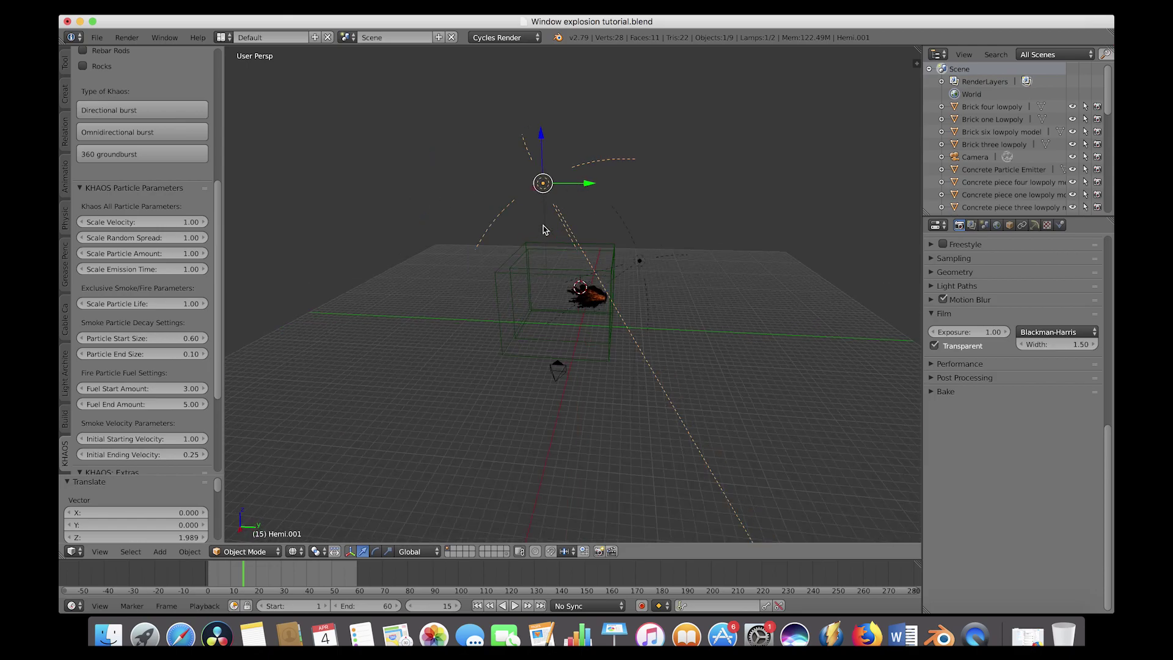
pyautogui.moveTo(603, 182); pyautogui.dragTo(580, 184)
pyautogui.hscroll(-10, 519, 171)
pyautogui.moveTo(449, 178); pyautogui.dragTo(448, 155)
pyautogui.hscroll(10, 653, 306)
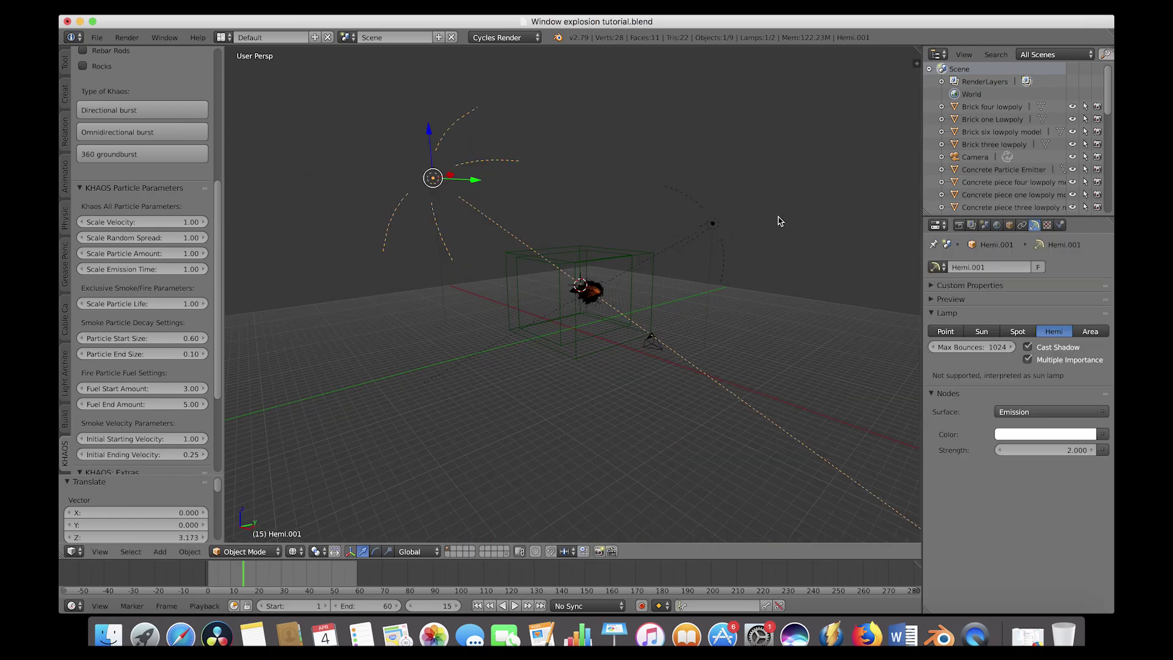
# - Enable nodes for the World surface and use a Sky Texture as the background color
pyautogui.click(996, 226)
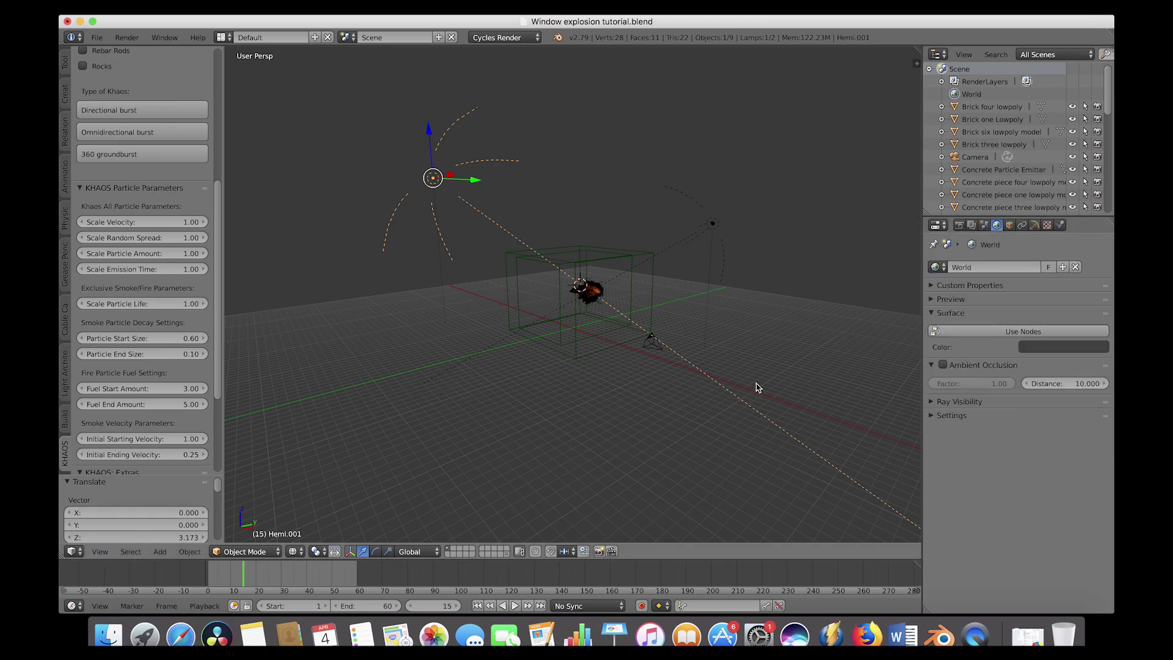
pyautogui.click(1048, 331)
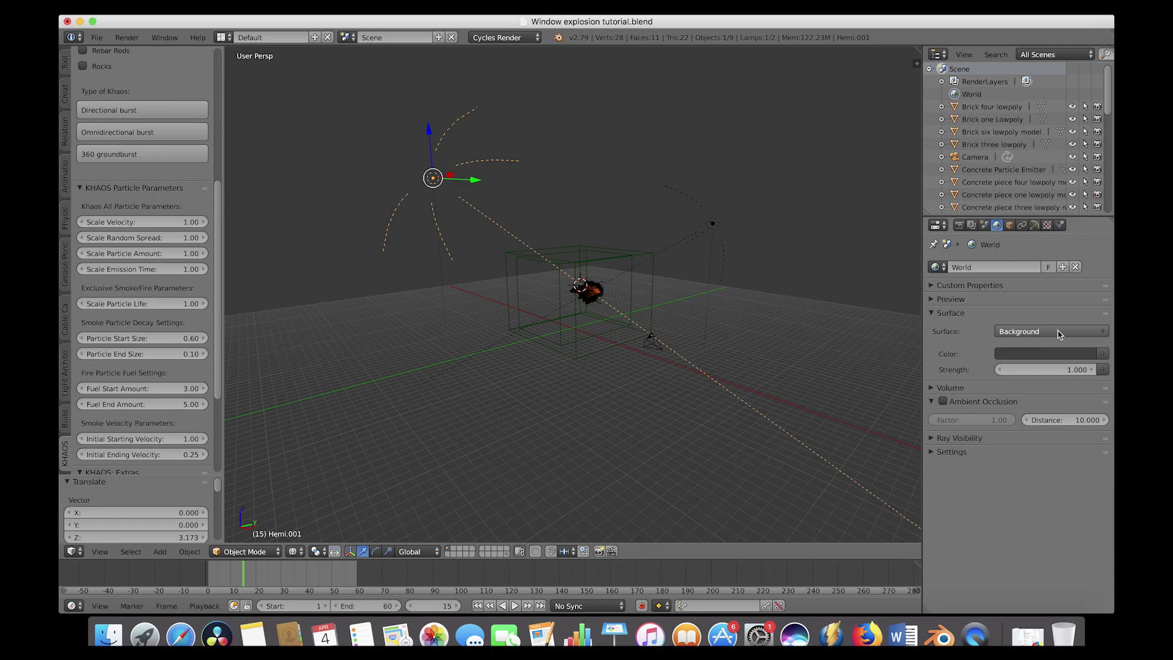
pyautogui.click(1103, 355)
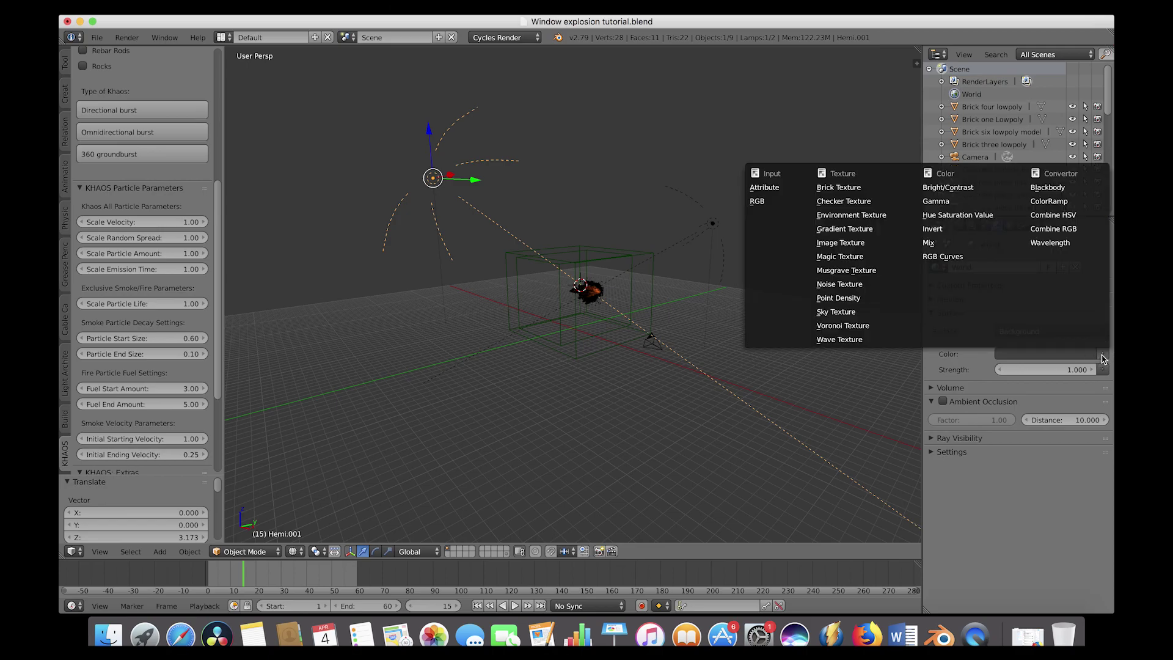
pyautogui.click(837, 312)
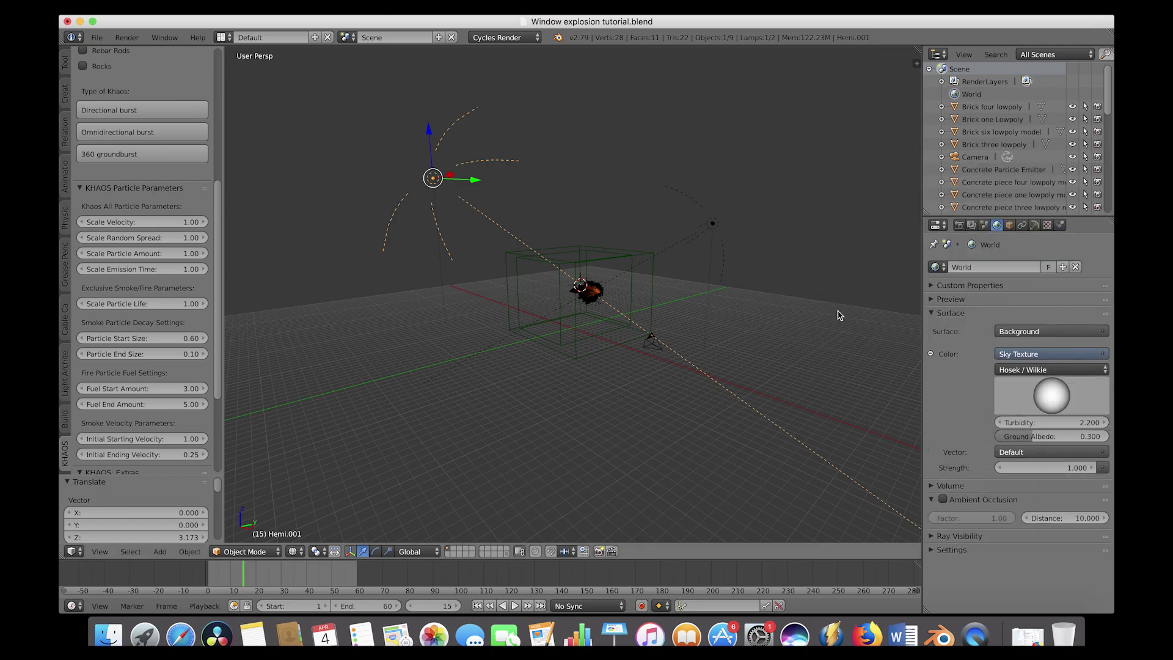
# - From the camera view with the world preview shown, set the sky texture's turbidity to 10, ground albedo to 1 and background strength to 4
pyautogui.click(99, 553)
pyautogui.click(152, 510)
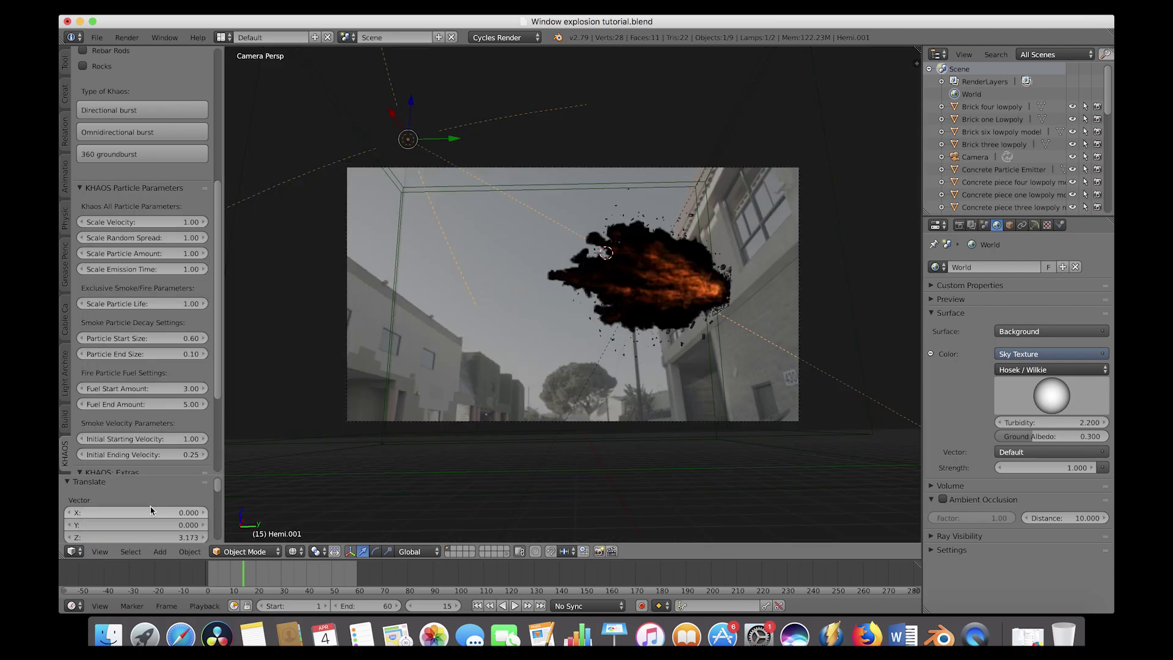
pyautogui.press('n')
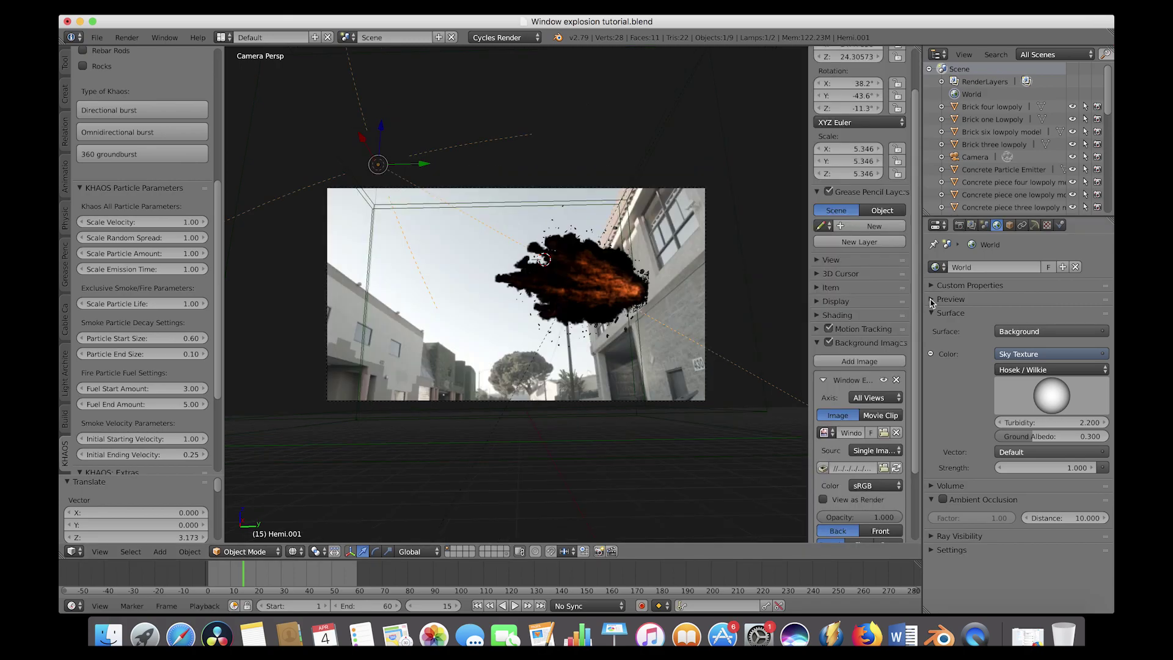
pyautogui.click(931, 300)
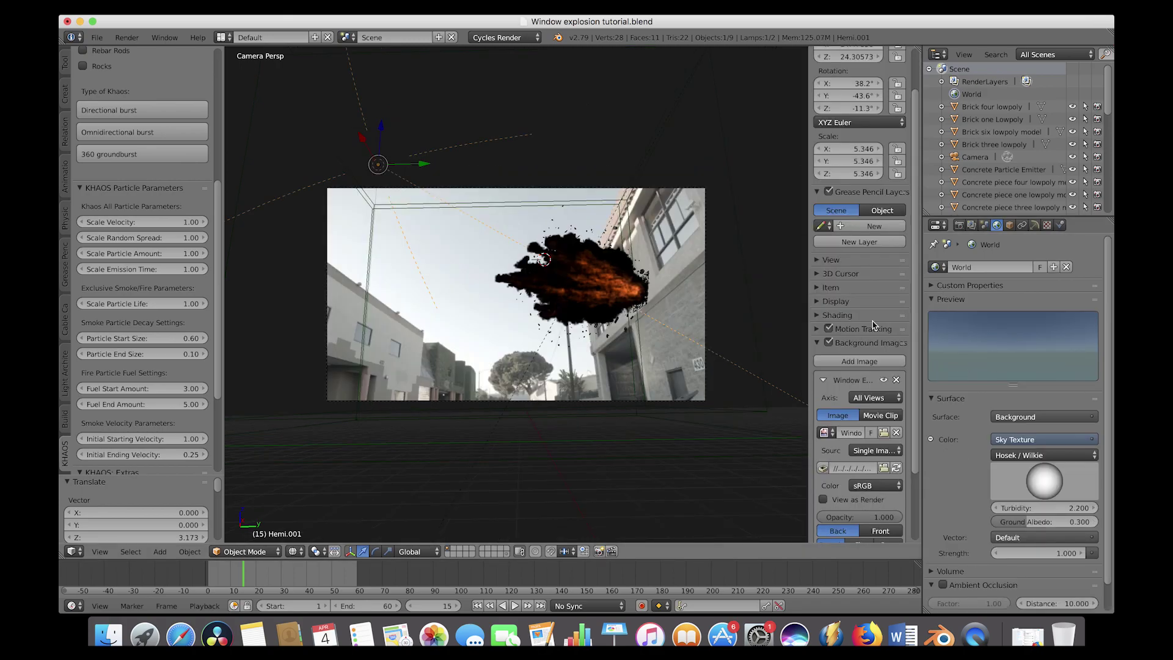
pyautogui.moveTo(1031, 553); pyautogui.dragTo(1066, 553)
pyautogui.moveTo(1038, 508); pyautogui.dragTo(1066, 522)
pyautogui.moveTo(1044, 481); pyautogui.dragTo(1043, 427)
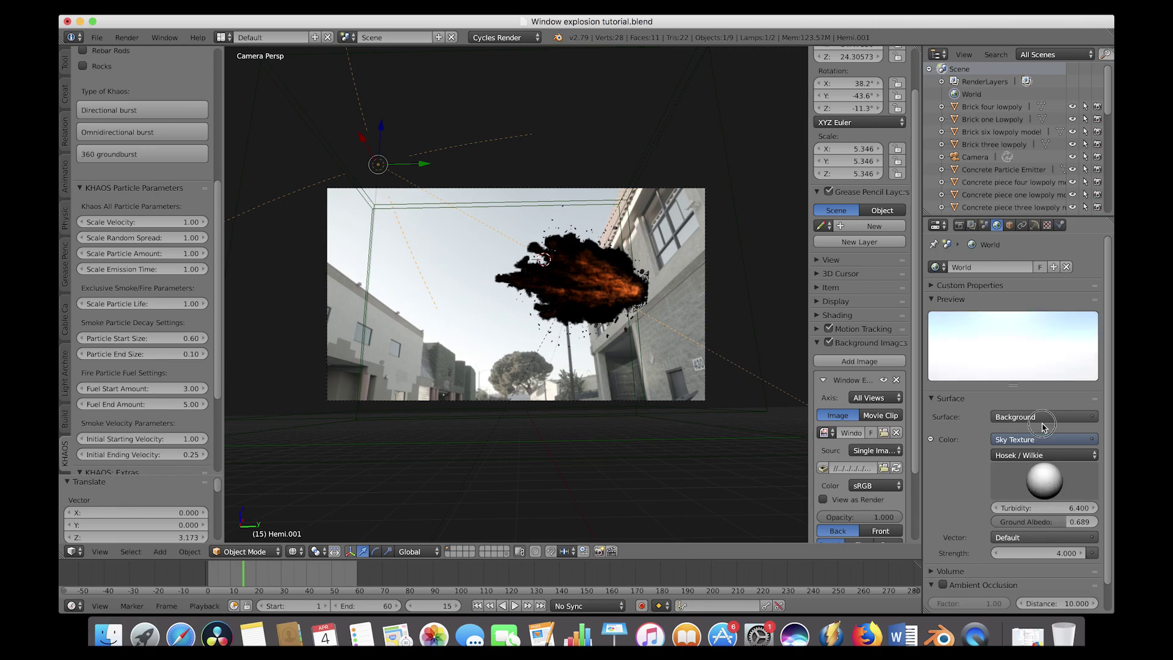
pyautogui.moveTo(1058, 553); pyautogui.dragTo(1066, 553)
pyautogui.moveTo(1039, 508); pyautogui.dragTo(1093, 508)
pyautogui.moveTo(1057, 553); pyautogui.dragTo(1100, 523)
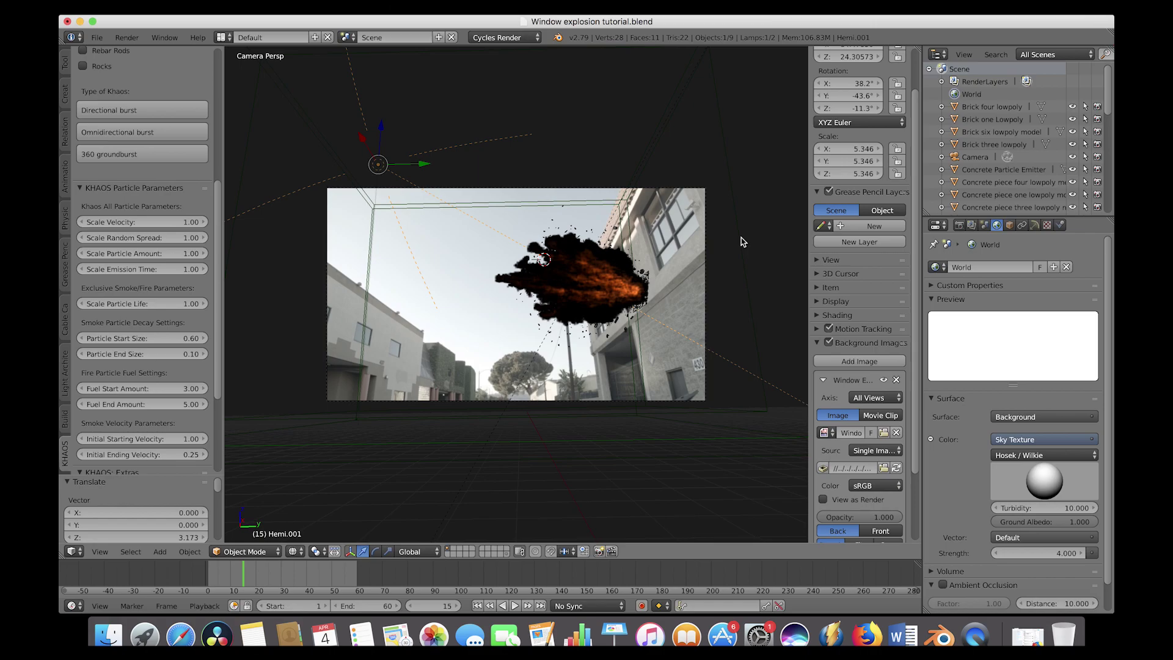
pyautogui.click(932, 398)
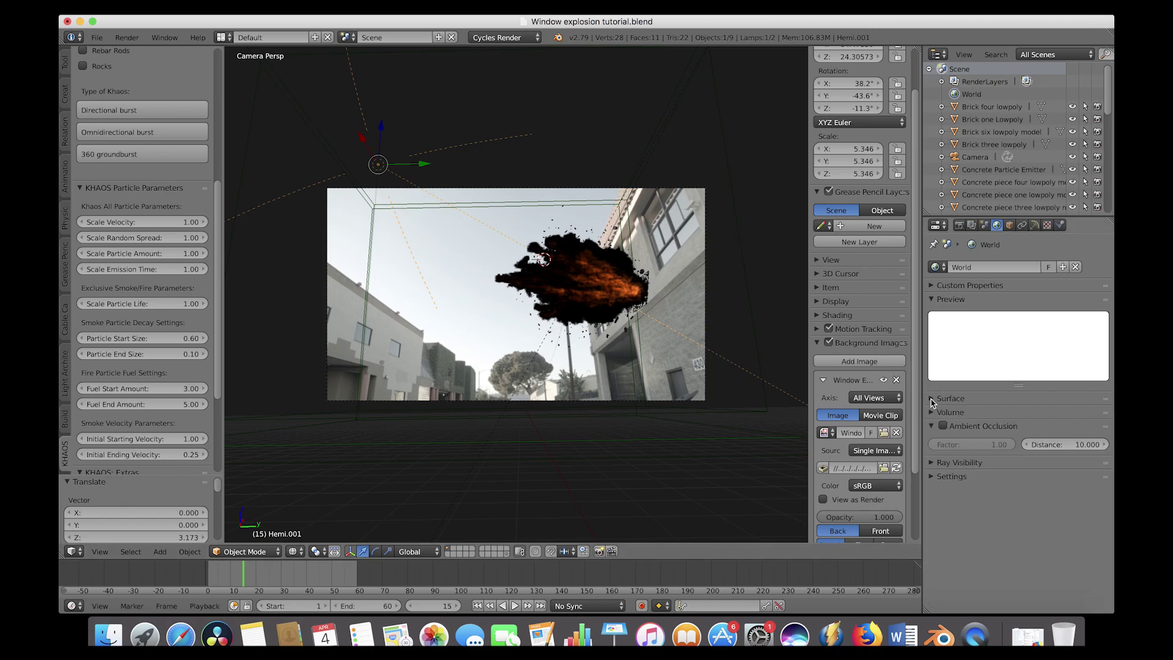
pyautogui.click(931, 299)
# - Add a mesh plane to the scene and lower it along Z to about 1.06, beneath the explosion
pyautogui.moveTo(504, 431); pyautogui.dragTo(504, 431, button='middle')
pyautogui.hotkey('shift', 'a')
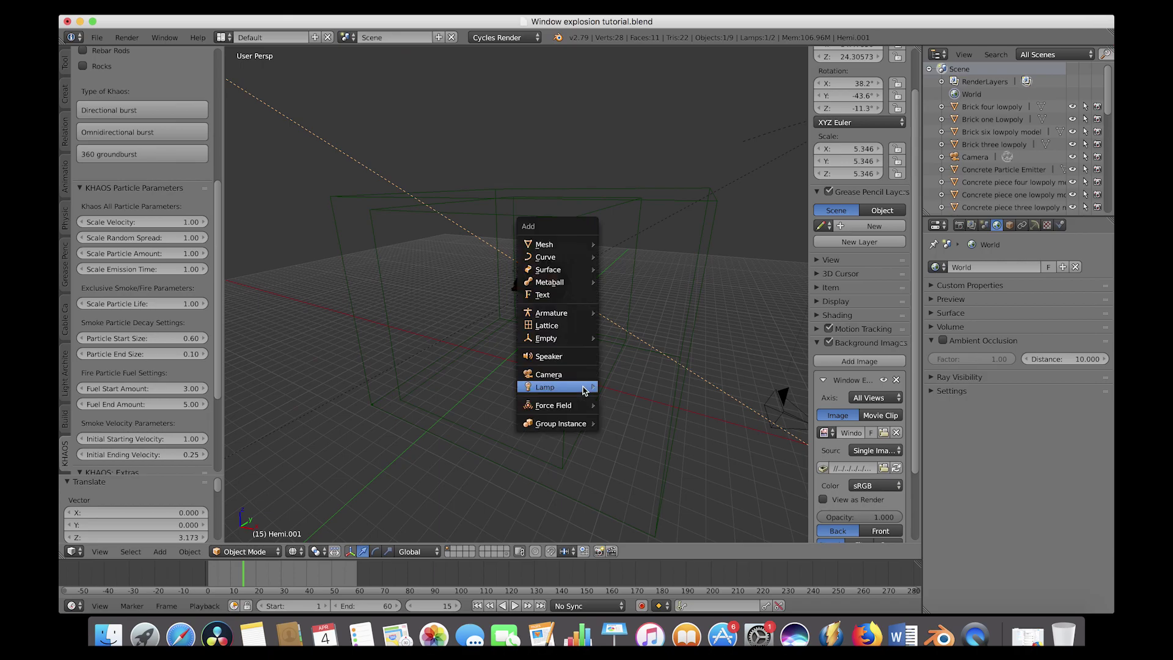
pyautogui.moveTo(585, 247)
pyautogui.click(638, 247)
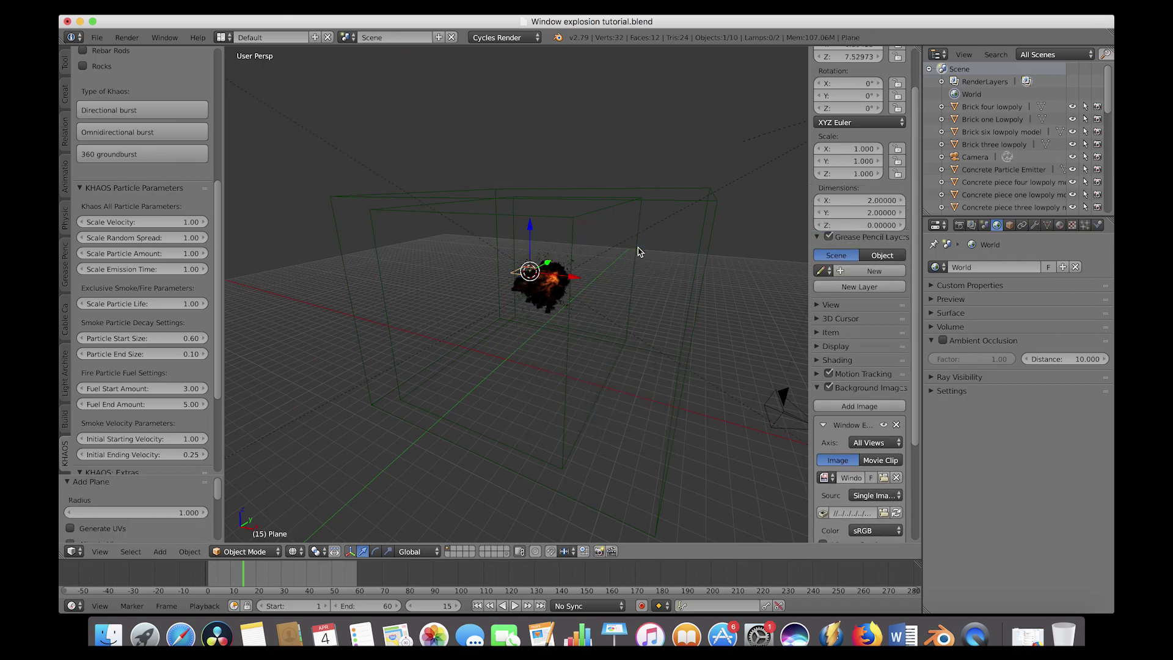
pyautogui.moveTo(530, 229); pyautogui.dragTo(532, 314)
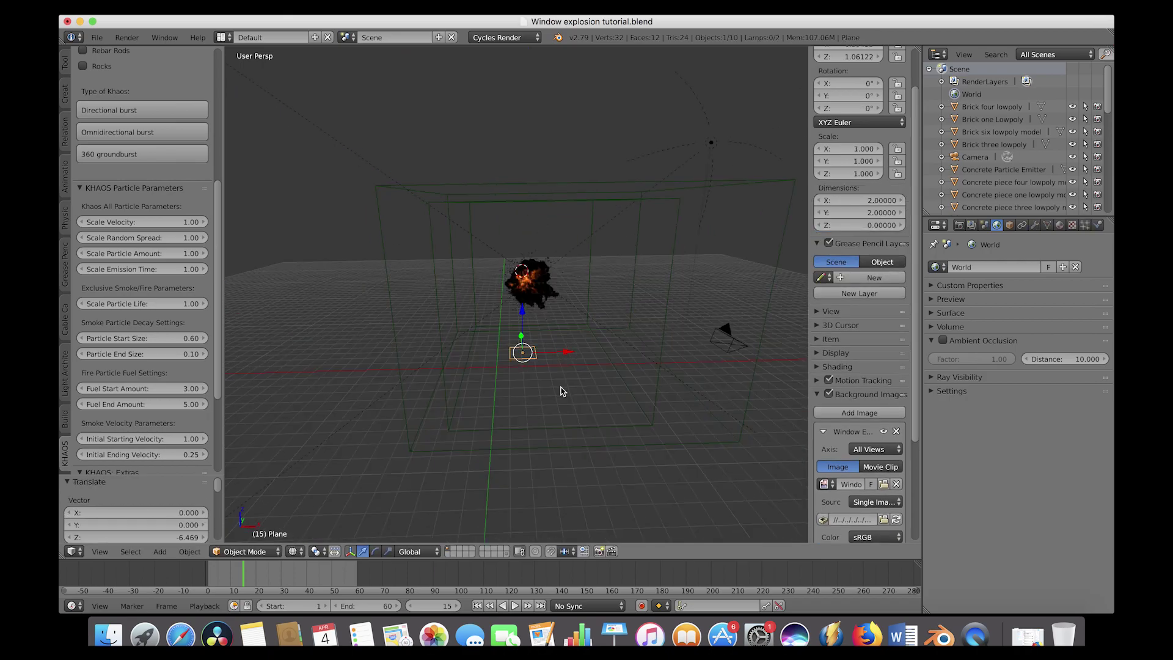
# - Scale the plane up to about 25.4 as a ground surface and lower it about -0.49 units along Z, using solid shading
pyautogui.press('s')
pyautogui.click(344, 306)
pyautogui.scroll(-4, 428, 312)
pyautogui.press('s')
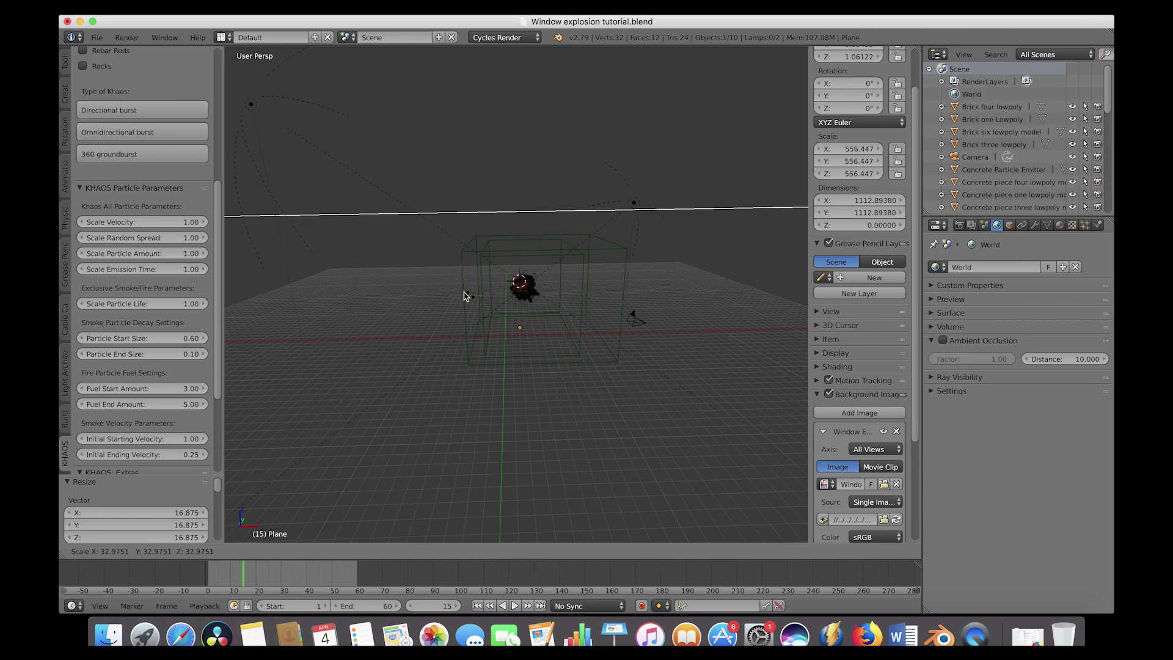
pyautogui.click(519, 325)
pyautogui.press('z')
pyautogui.moveTo(629, 333); pyautogui.dragTo(535, 336, button='middle')
pyautogui.moveTo(527, 291); pyautogui.dragTo(527, 296)
# - Return to the camera view, give the ground plane a new Diffuse BSDF material and adjust its color
pyautogui.click(101, 551)
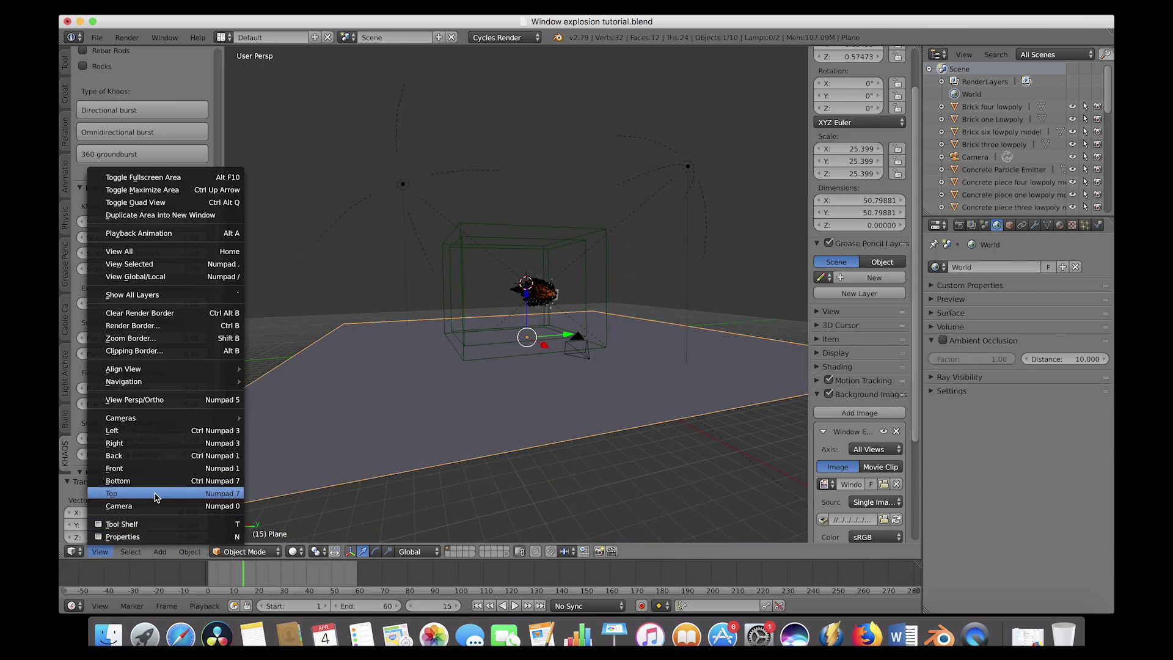
pyautogui.click(116, 488)
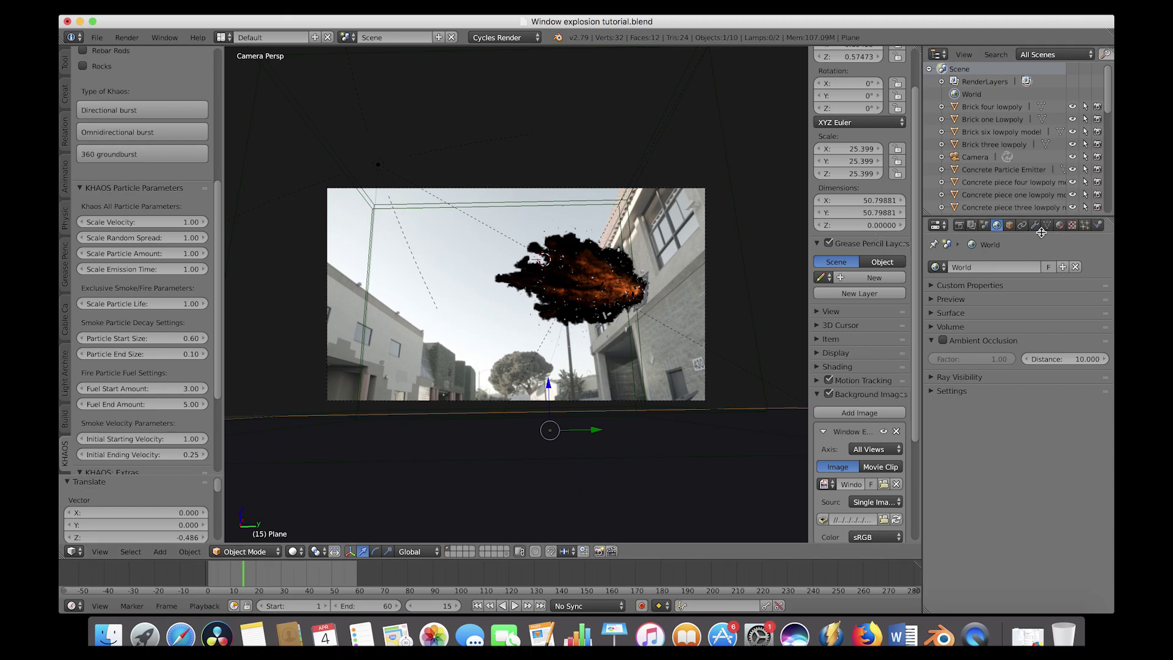
pyautogui.click(1060, 225)
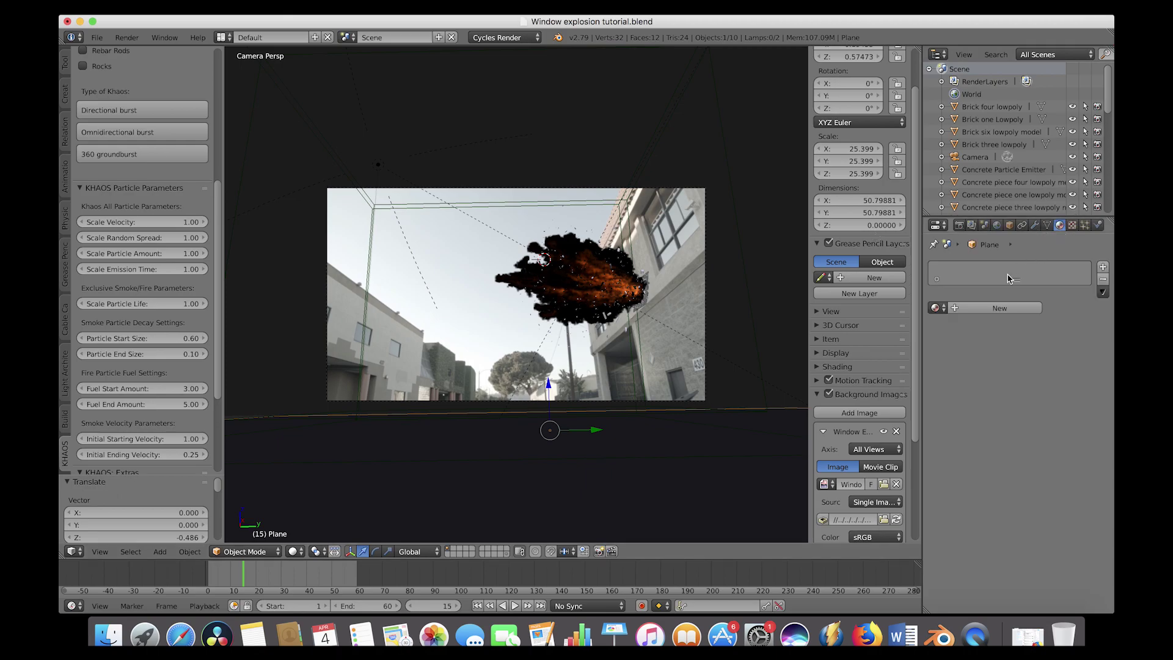
pyautogui.click(996, 308)
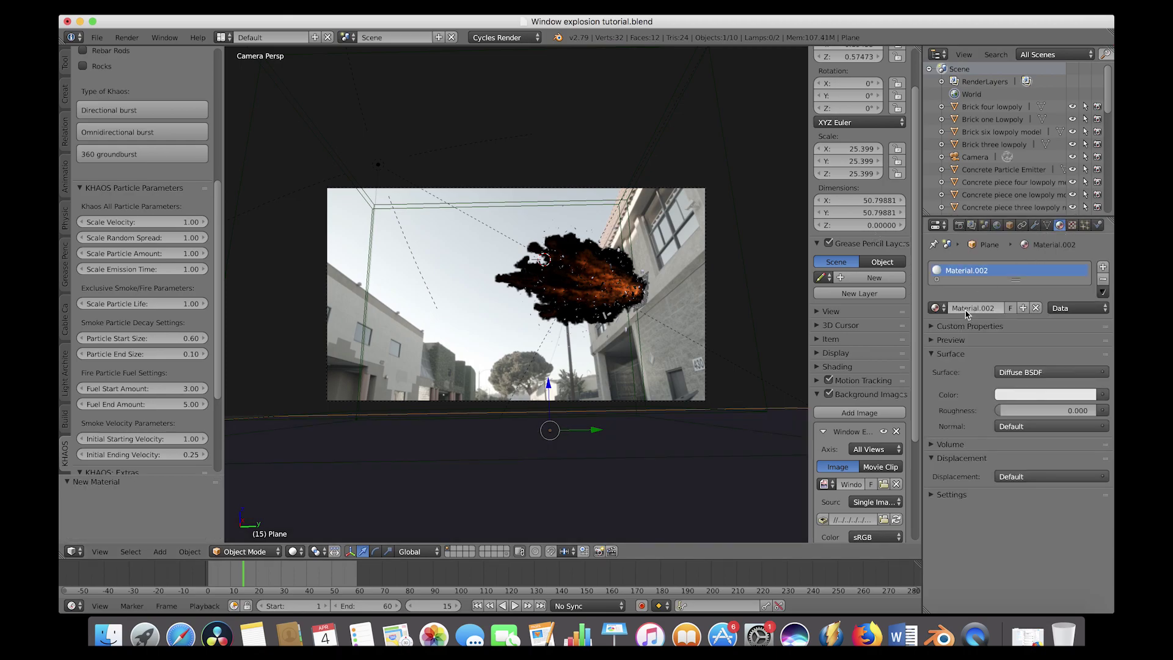
pyautogui.click(1088, 396)
pyautogui.click(1086, 340)
pyautogui.click(617, 362)
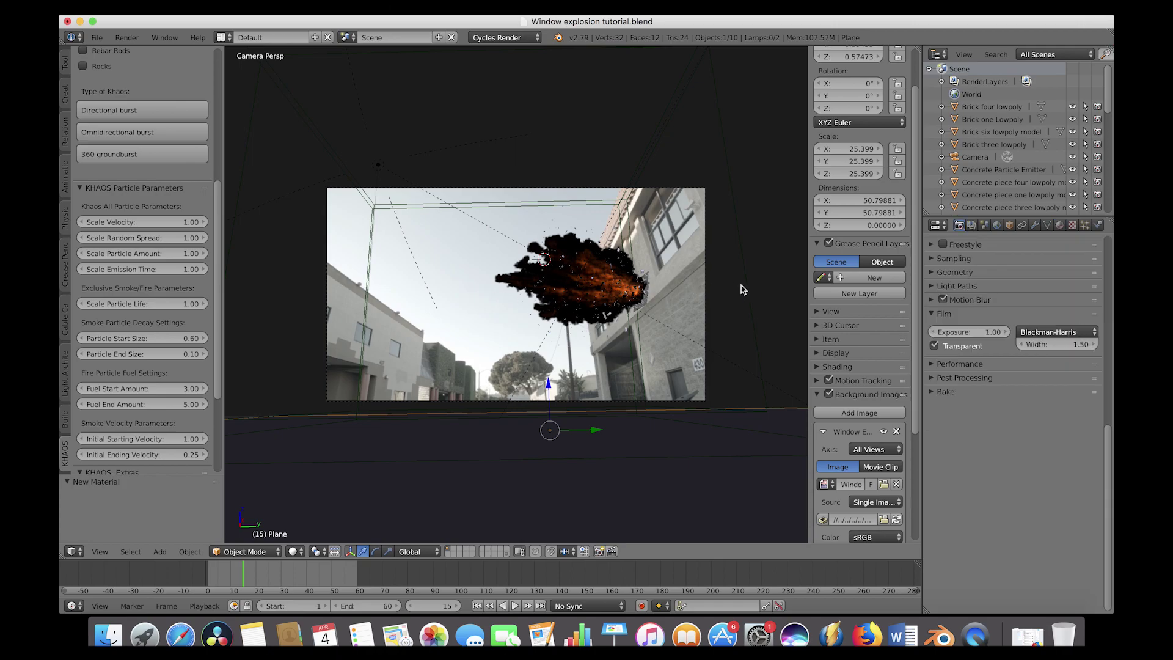
# - Configure the scene's color management with the Filmic view, Base Contrast look and Filmic Log sequencer color space
pyautogui.click(985, 225)
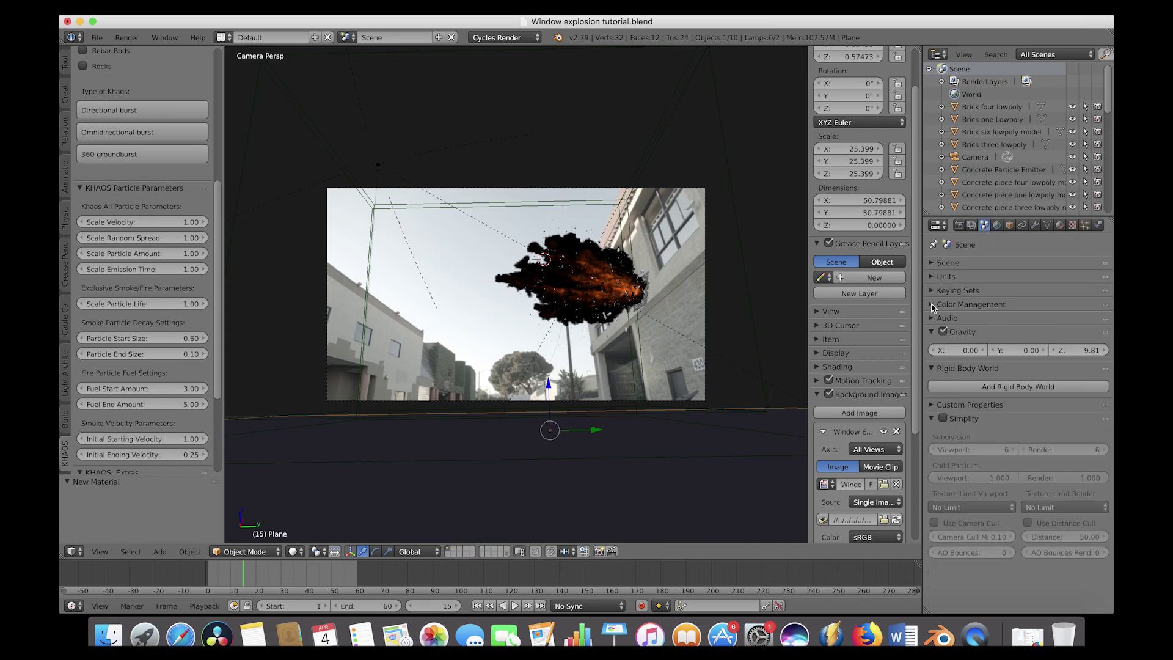
pyautogui.click(932, 305)
pyautogui.click(1017, 370)
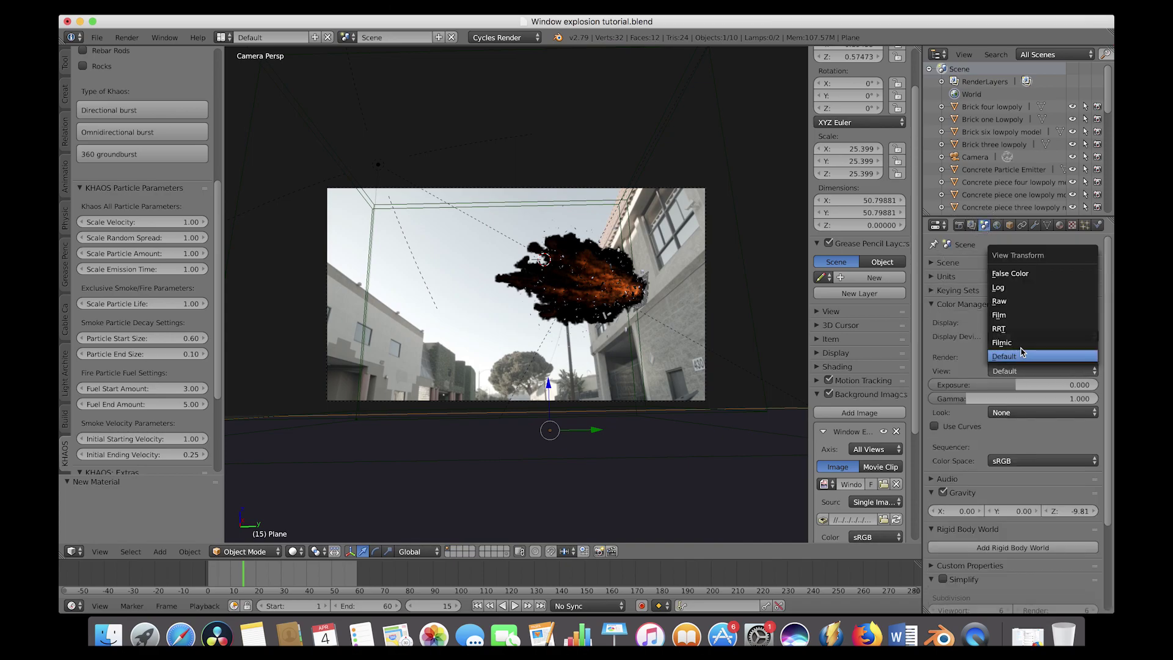
pyautogui.click(1009, 342)
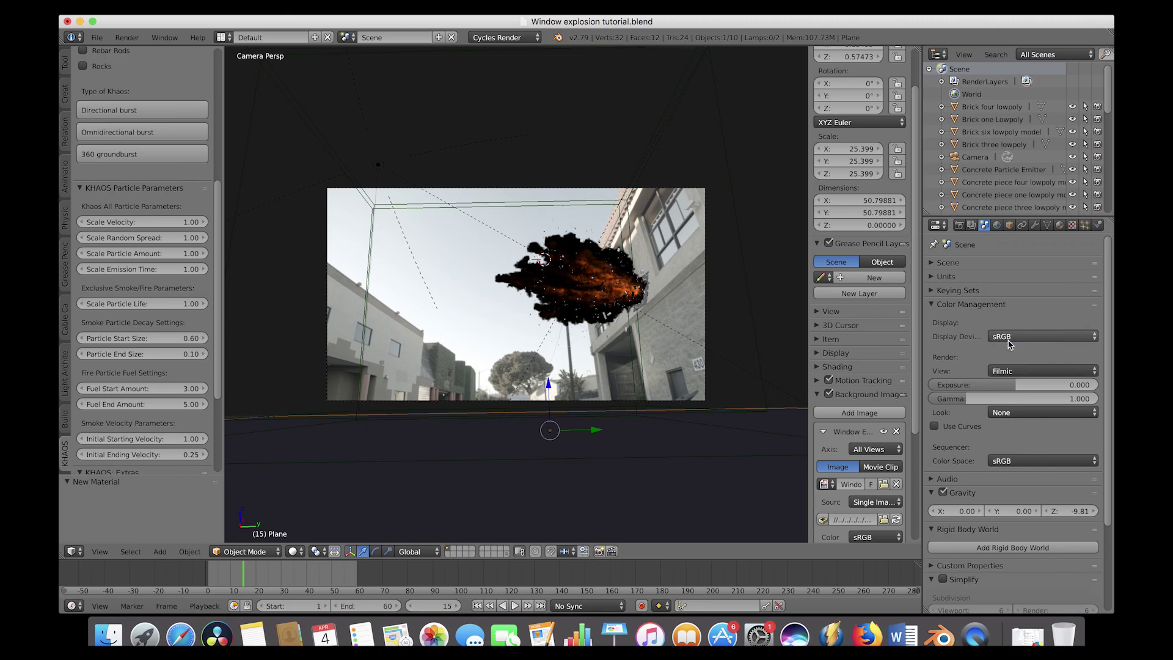
pyautogui.click(1022, 413)
pyautogui.click(1024, 343)
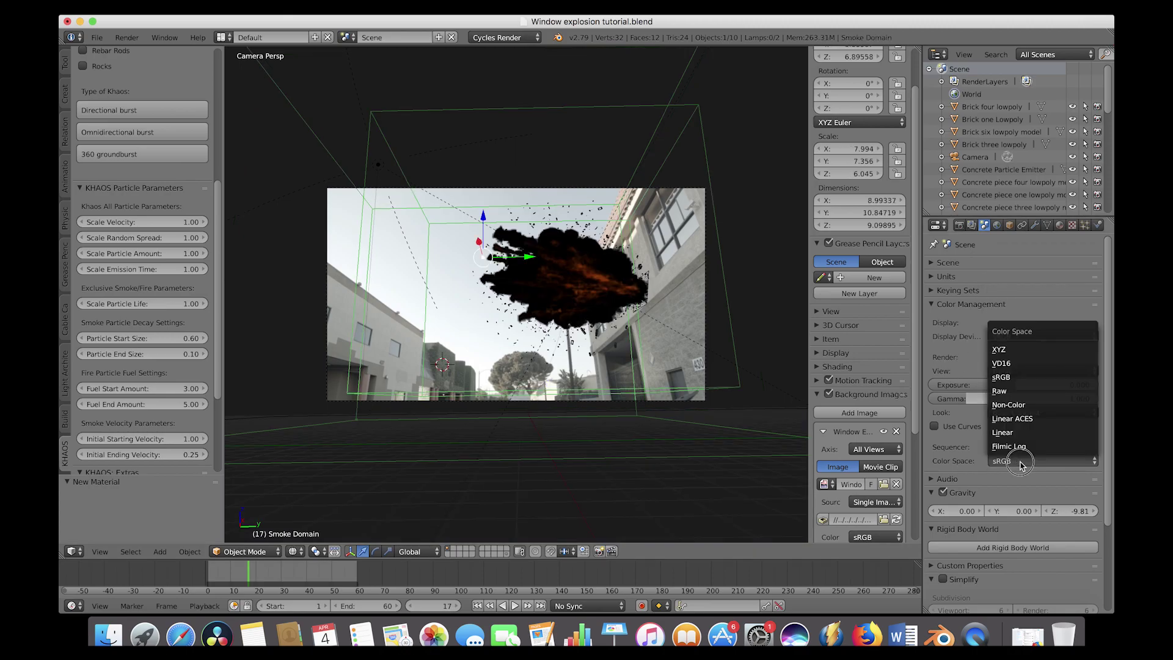
pyautogui.click(1020, 461)
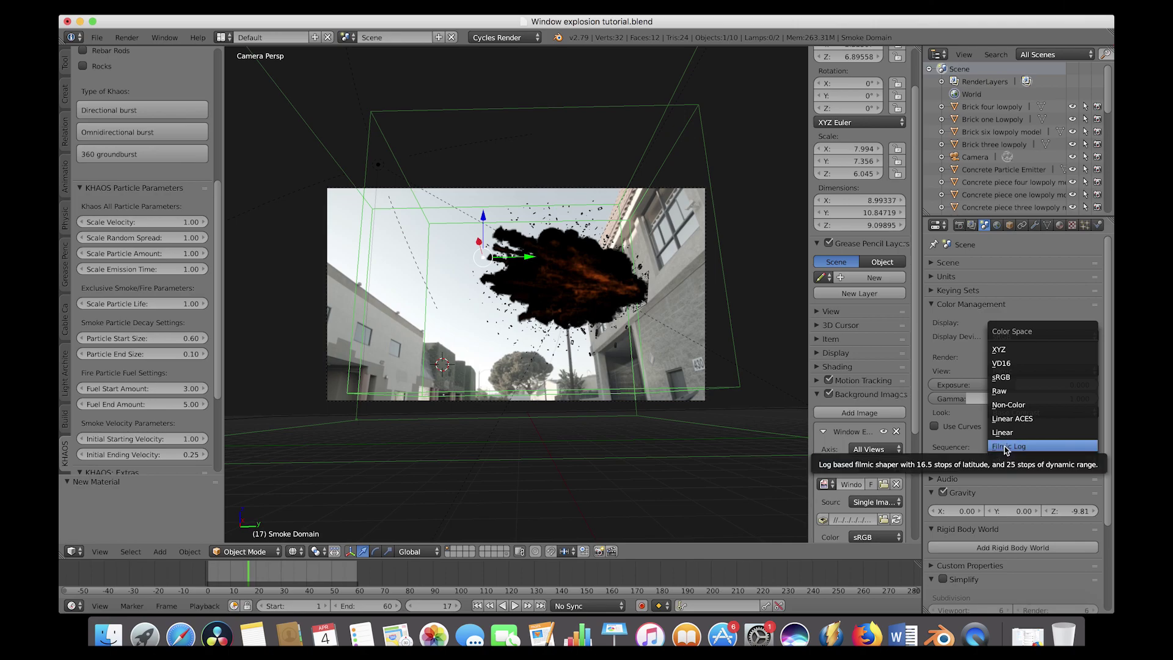
pyautogui.click(1005, 446)
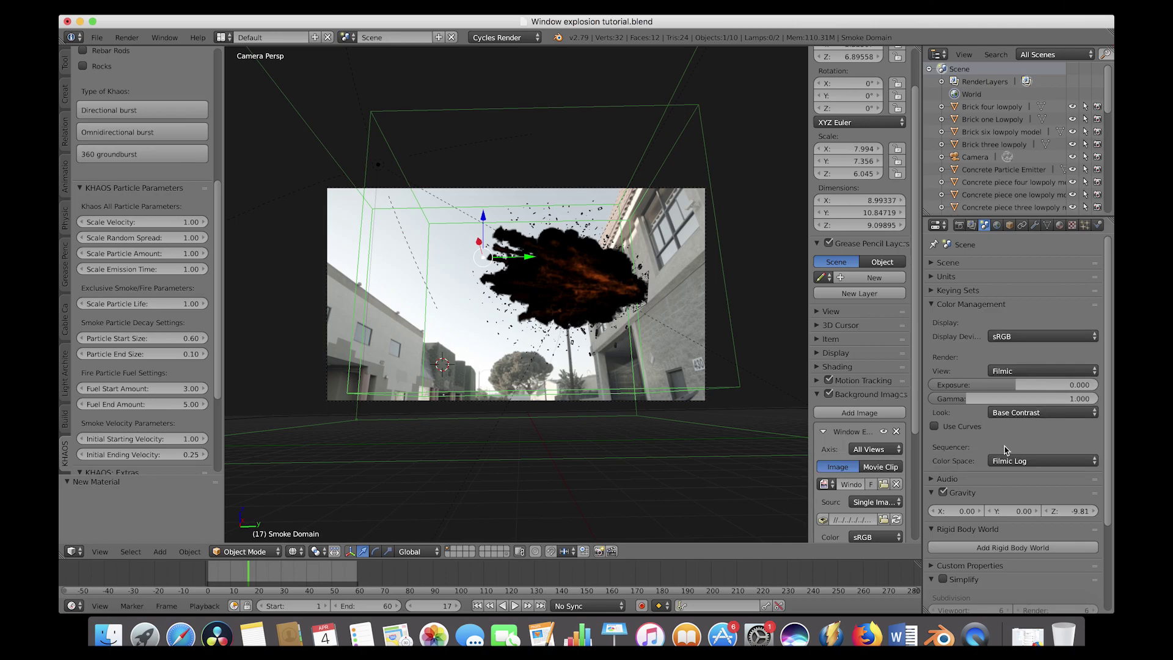
# - Preview the explosion over the street photo in rendered viewport shading, and hide the view properties
pyautogui.click(296, 552)
pyautogui.click(318, 467)
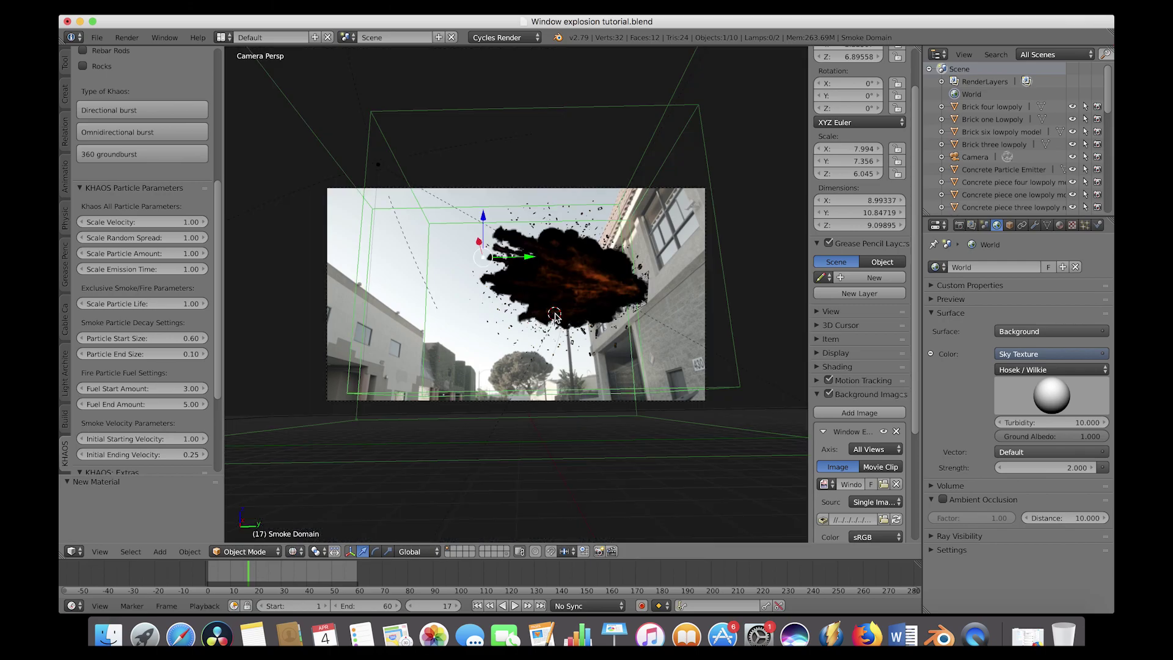
pyautogui.press('n')
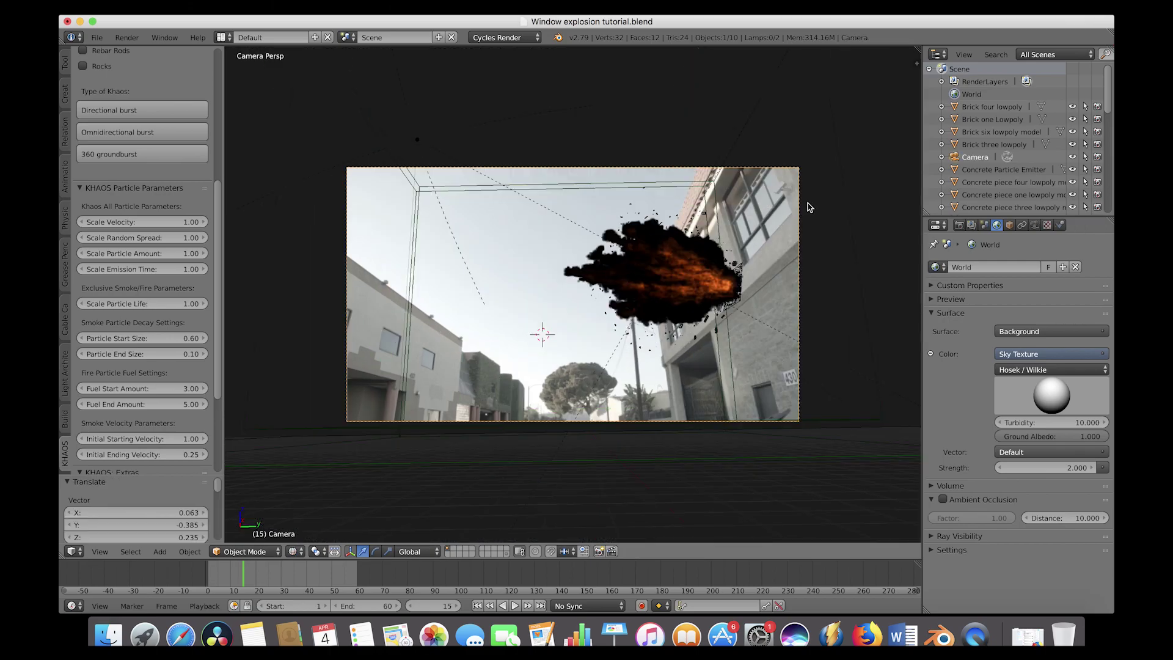
# - Select the smoke domain, split the 3D view in two and turn the new area into a Node Editor showing its material
pyautogui.rightClick(716, 194)
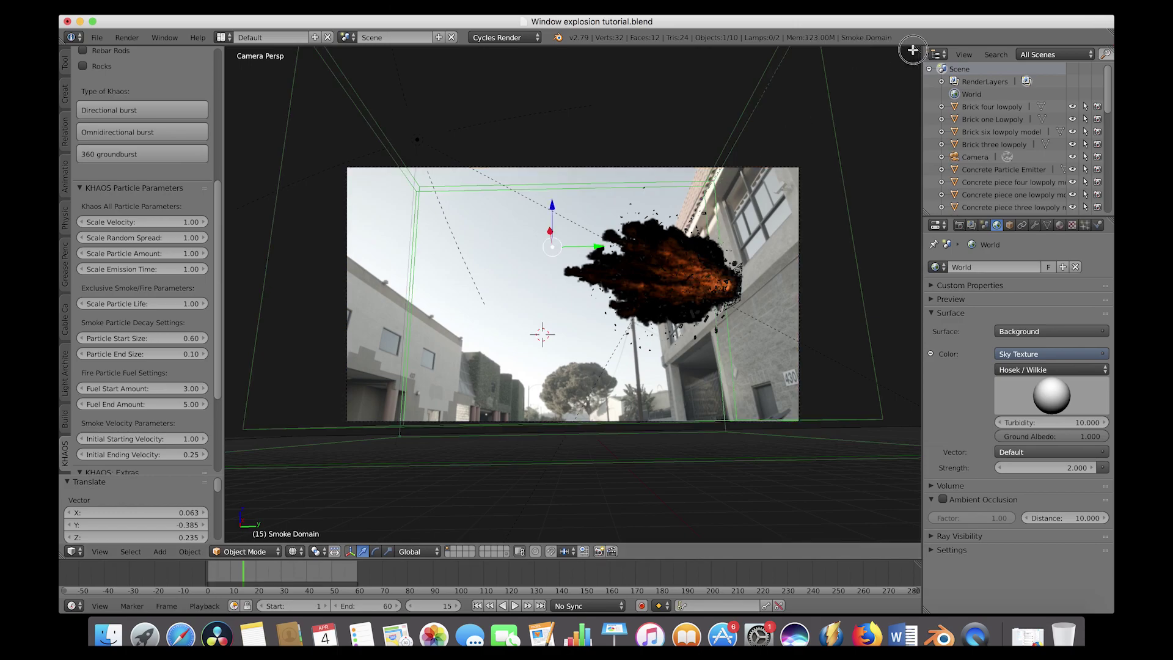
pyautogui.moveTo(917, 51); pyautogui.dragTo(452, 177)
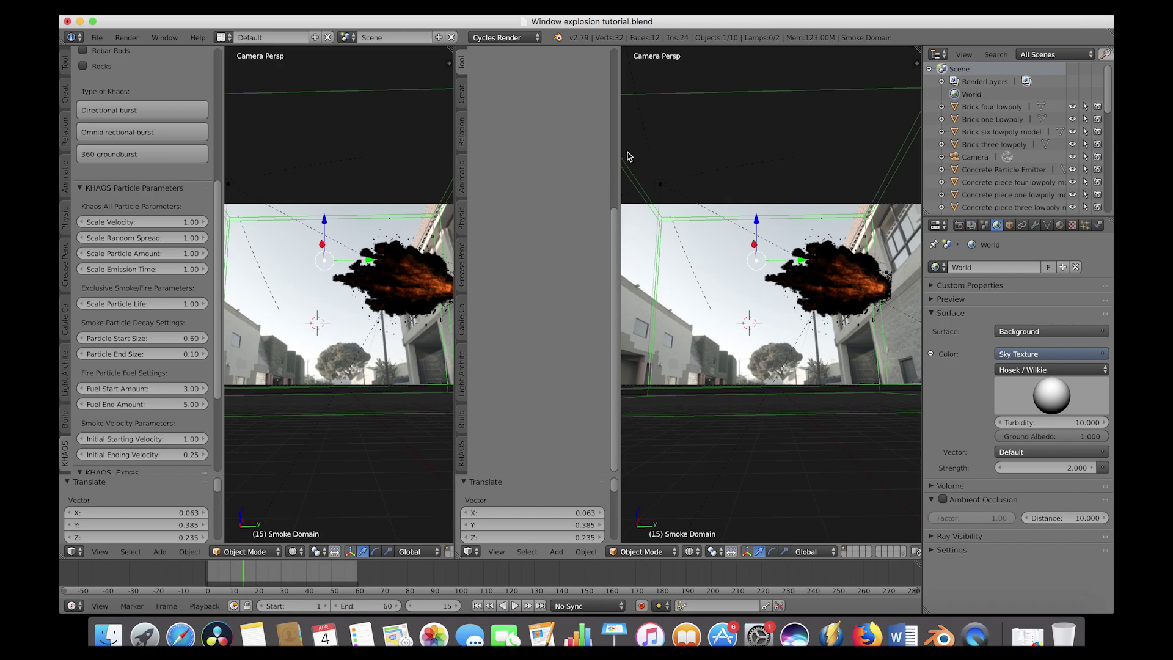
pyautogui.press('t')
pyautogui.click(472, 551)
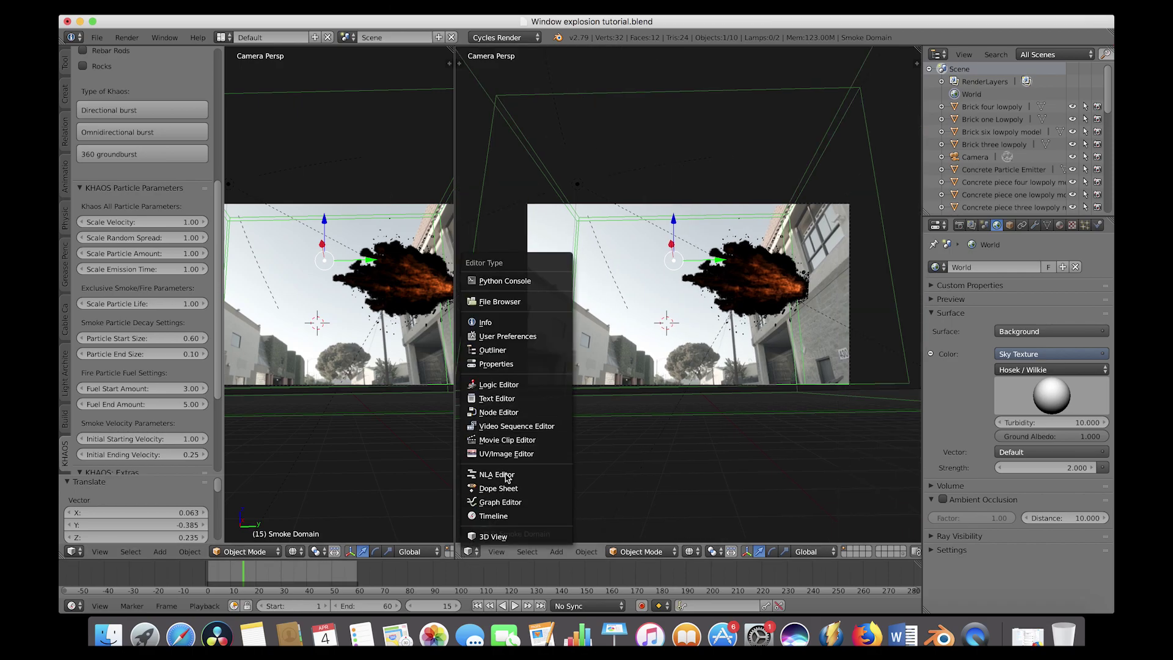
pyautogui.click(489, 410)
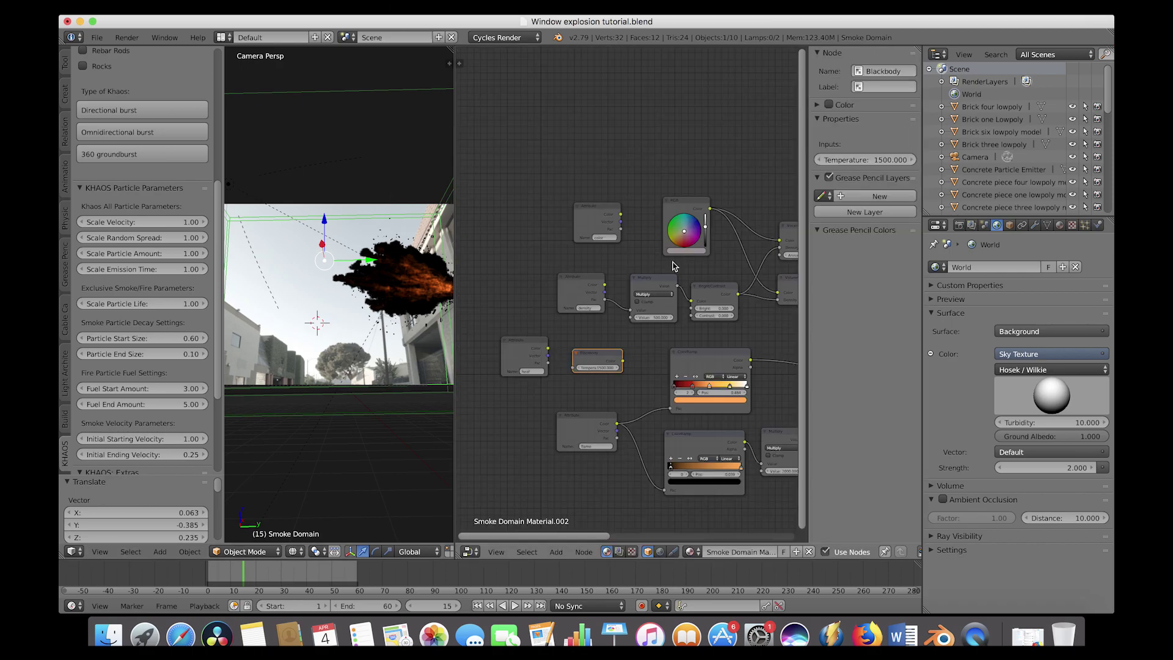
pyautogui.moveTo(673, 267)
pyautogui.mouseDown(button='middle')
pyautogui.moveTo(611, 248)
pyautogui.moveTo(650, 222)
pyautogui.mouseUp(button='middle')
# - Center the explosion in the narrowed 3D view and switch that view to rendered shading
pyautogui.keyDown('shift'); pyautogui.moveTo(335, 468); pyautogui.dragTo(302, 468, button='middle'); pyautogui.keyUp('shift')
pyautogui.click(294, 551)
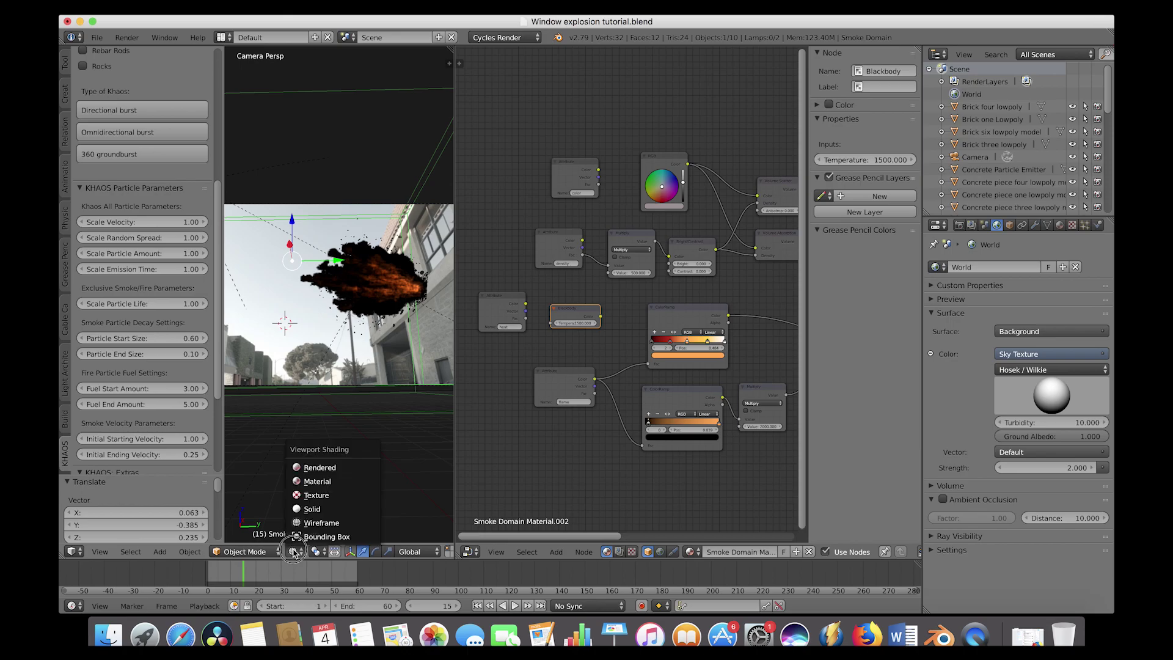
pyautogui.click(328, 468)
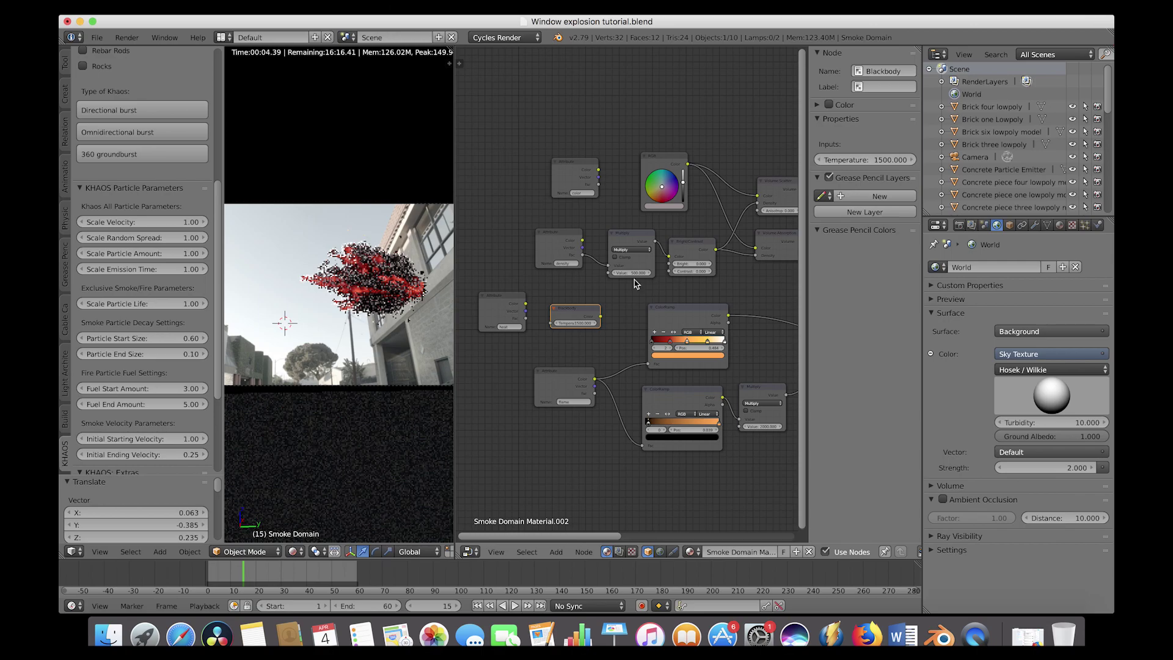
# - Remove the red and yellow stops from the upper fire color ramp and shift its orange stop toward the dark end
pyautogui.click(670, 344)
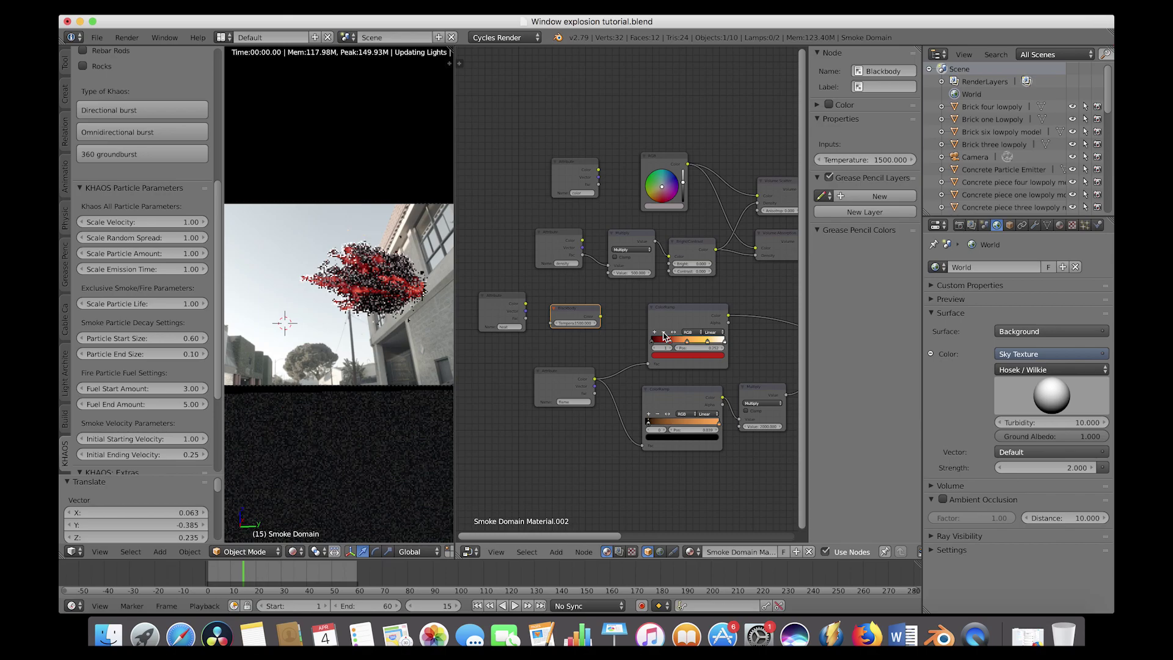
pyautogui.click(664, 336)
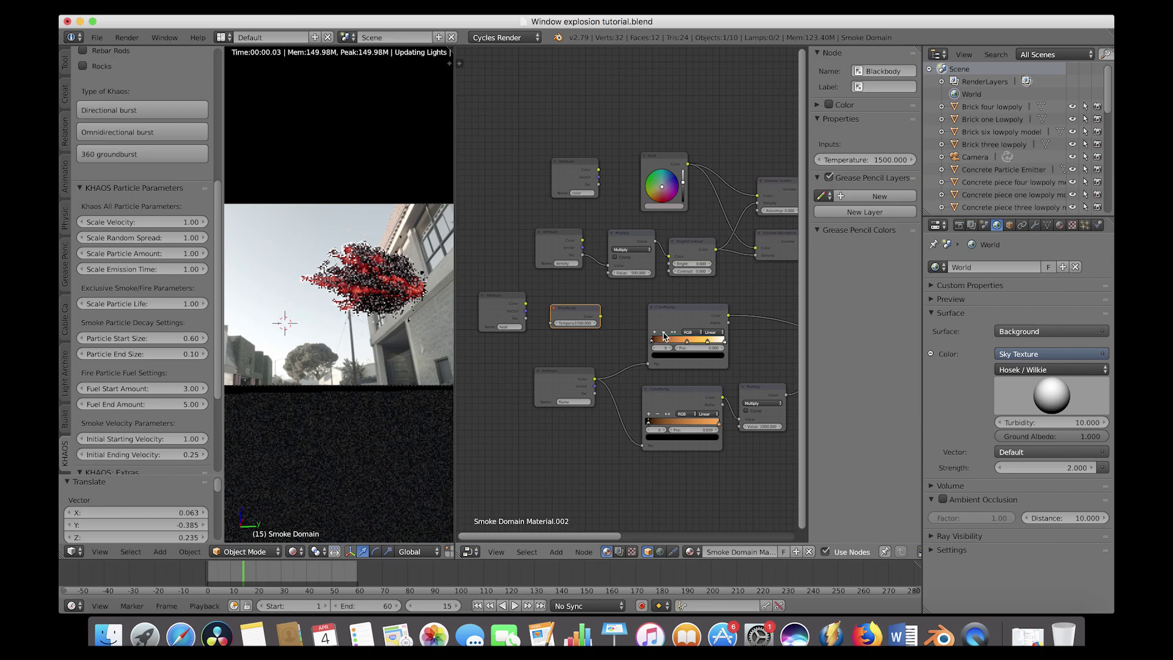
pyautogui.click(707, 343)
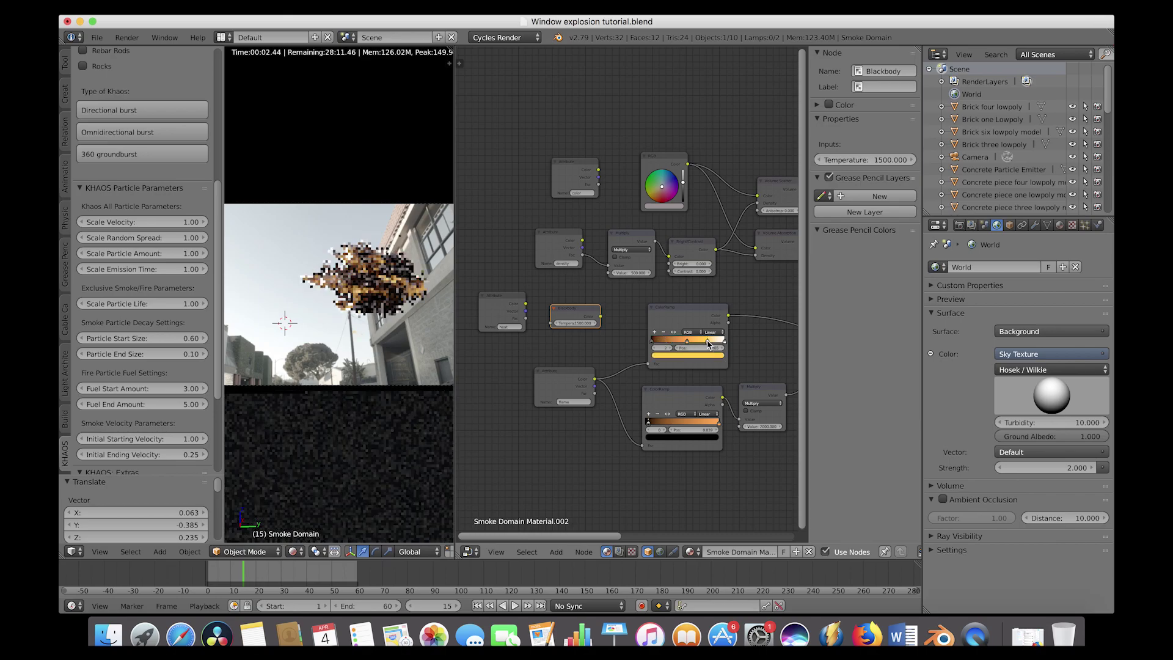
pyautogui.click(664, 335)
pyautogui.click(664, 336)
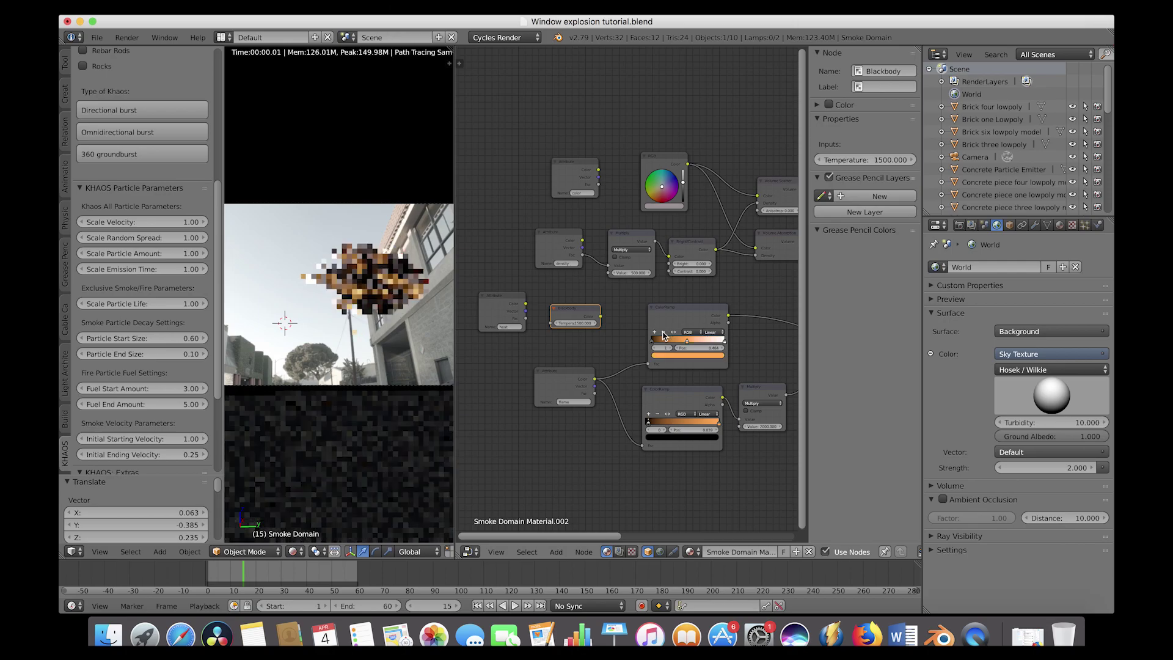
pyautogui.click(665, 335)
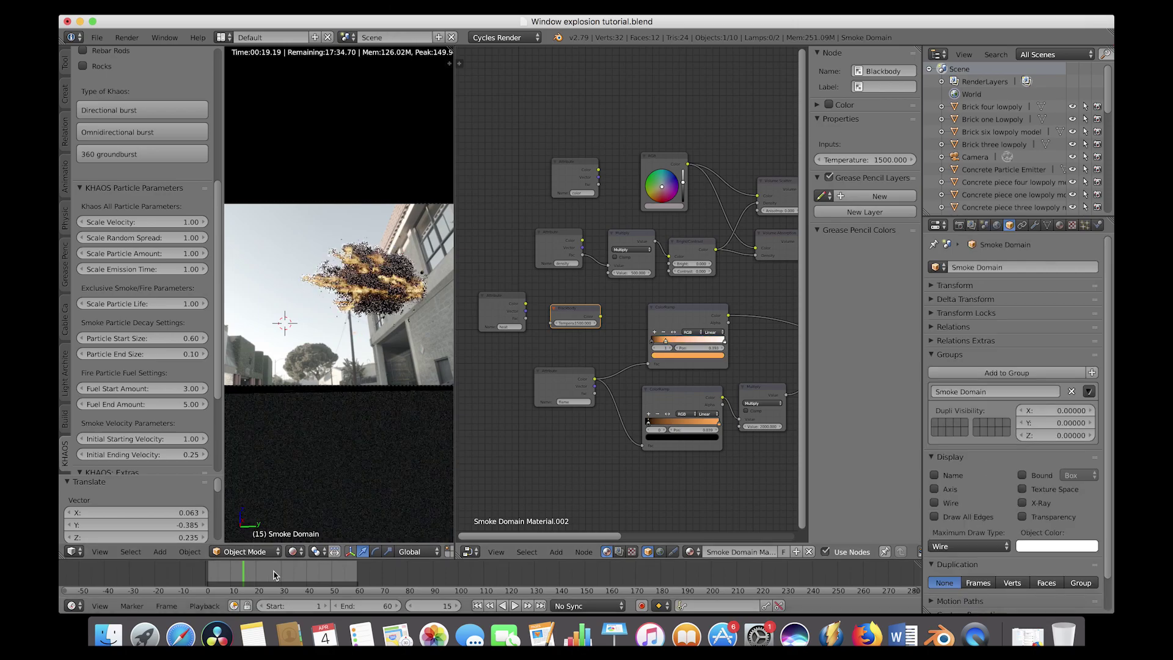
# - Play the animation and stop at frame 27 to examine the rendered smoke
pyautogui.hotkey('alt', 'a')
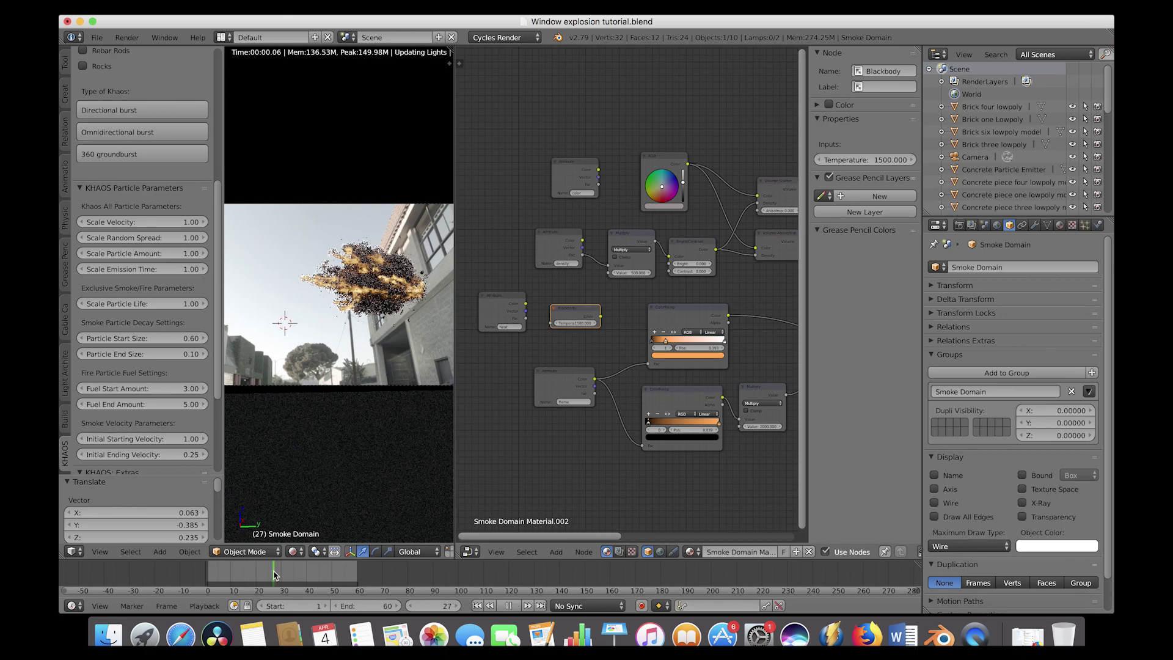
pyautogui.hotkey('alt', 'a')
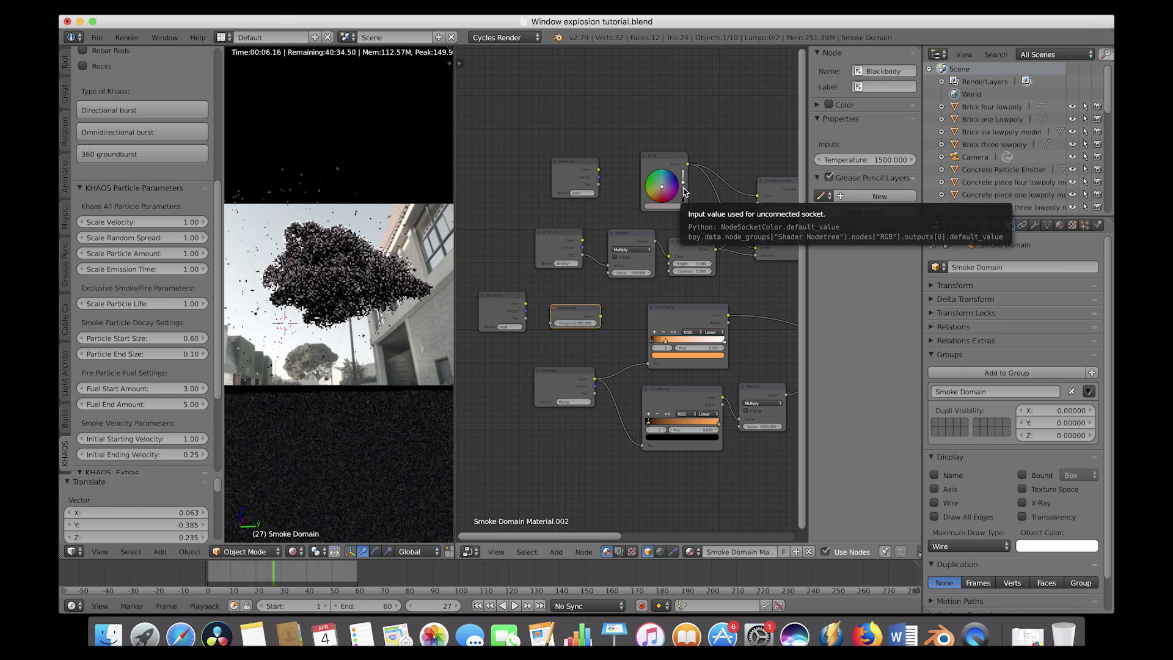
# - Adjust the brightness of the smoke's RGB color node toward a dark grey
pyautogui.click(683, 191)
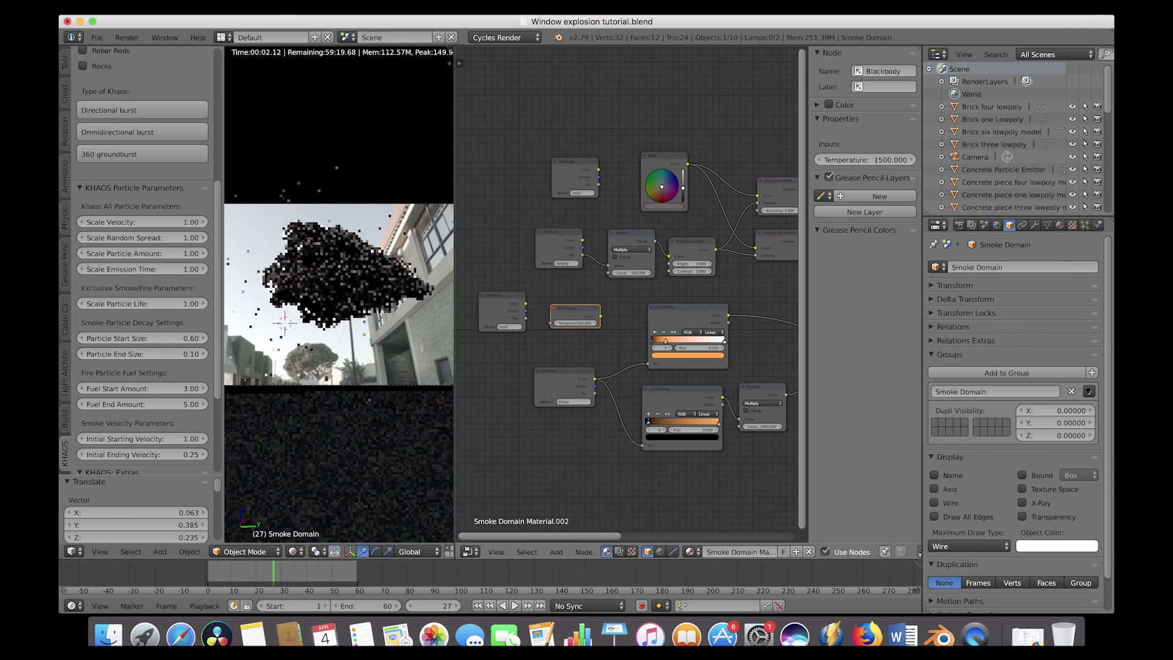
pyautogui.moveTo(683, 188); pyautogui.dragTo(683, 184)
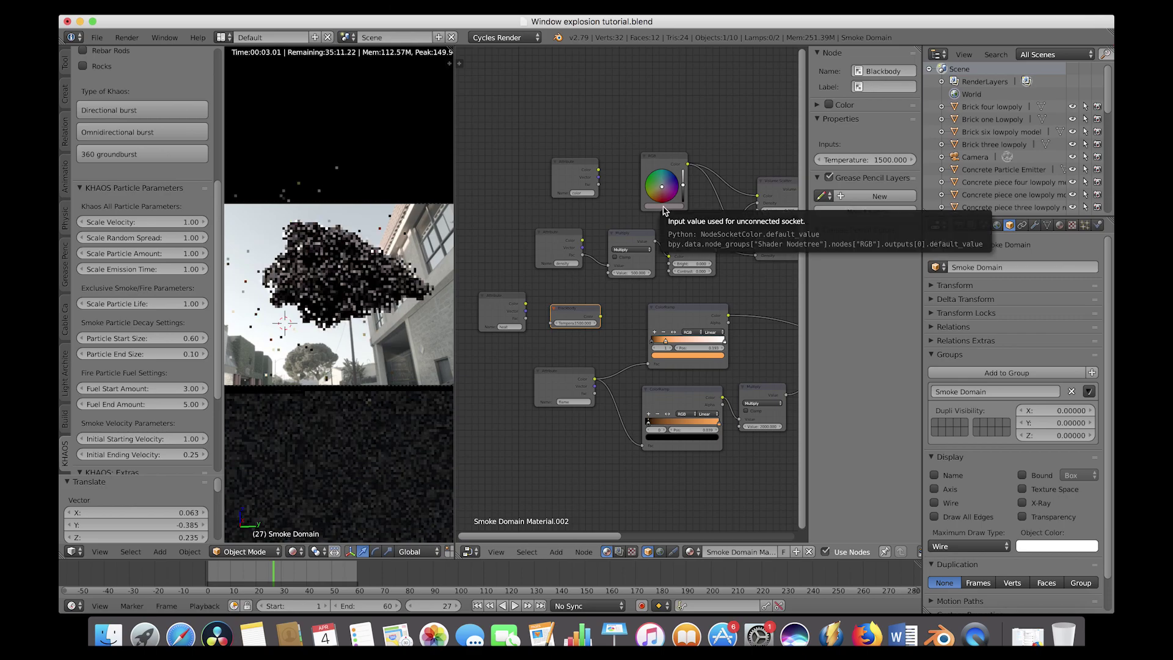
# - Try a value of 100 in the density Multiply node and undo it
pyautogui.click(632, 273)
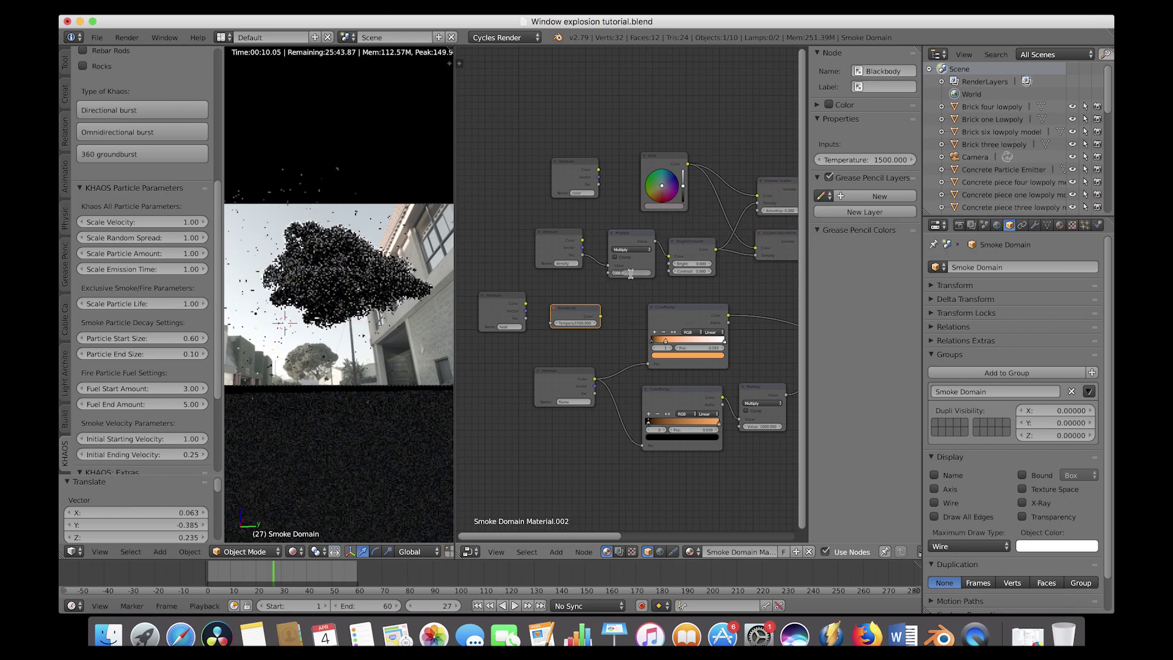
pyautogui.write('100')
pyautogui.press('Return')
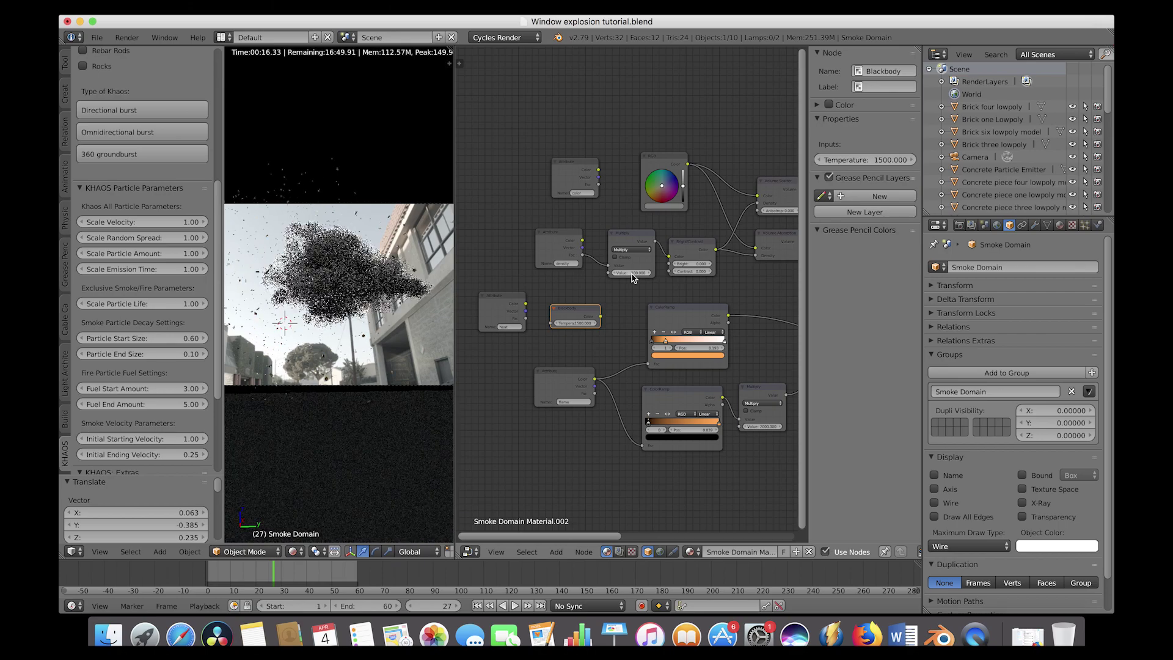
pyautogui.hotkey('ctrl', 'z')
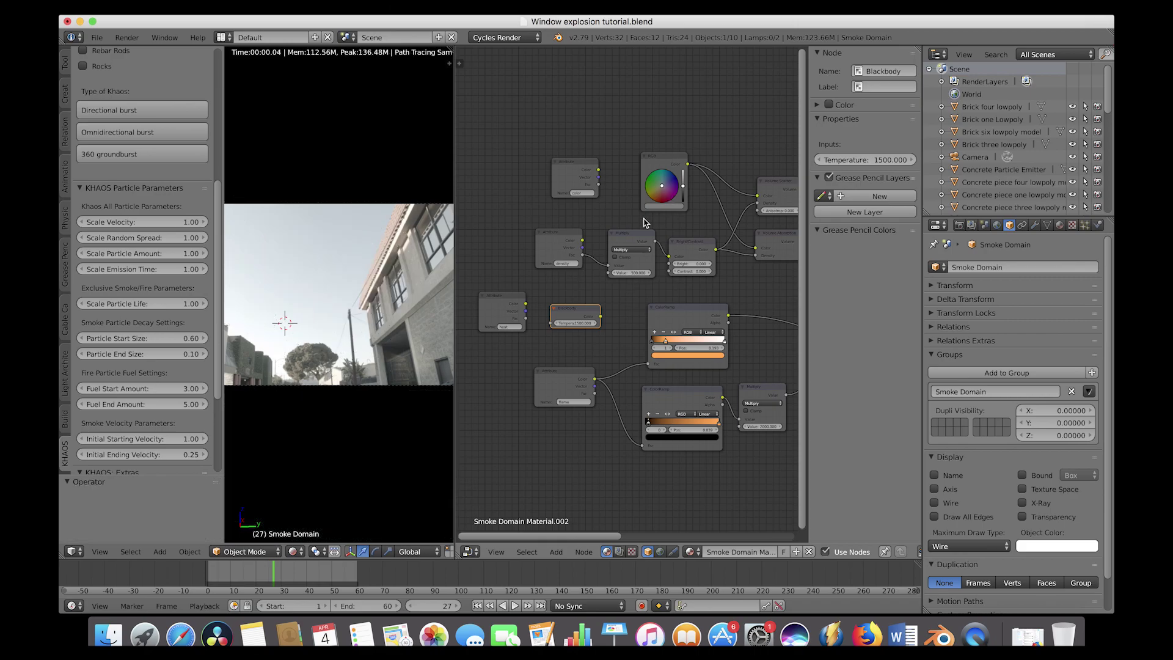
# - Set the value of the smoke density's Multiply node to 400
pyautogui.click(635, 274)
pyautogui.press('Return')
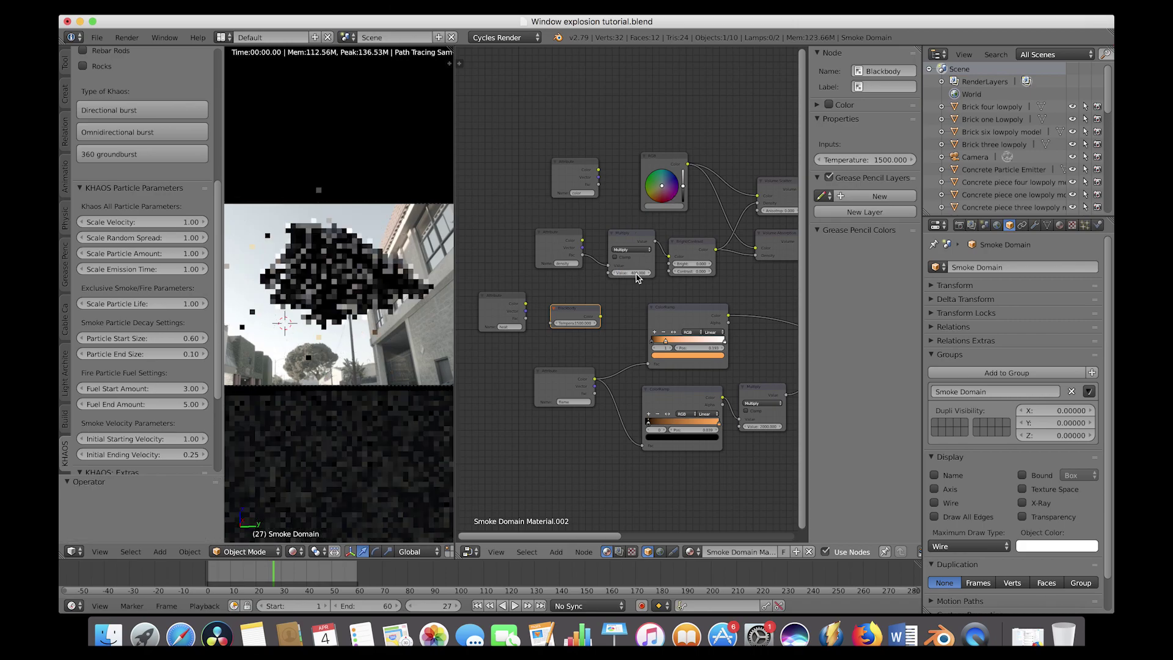
pyautogui.hscroll(1, 738, 280)
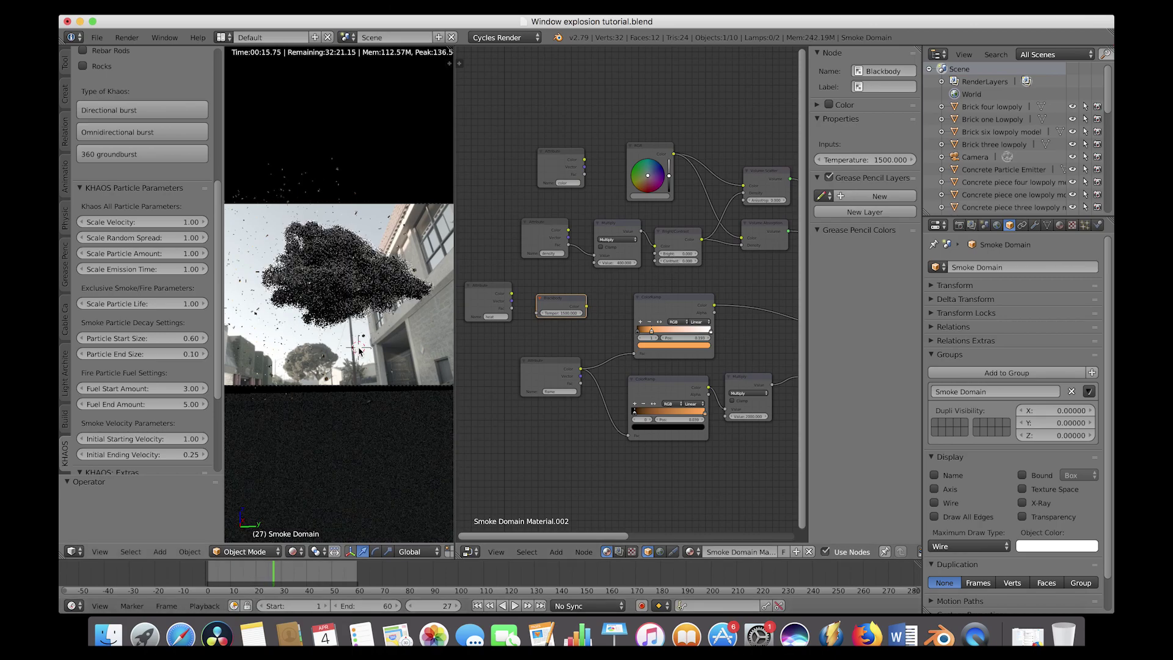
# - Move the animation to frame 14 in an unrendered view, and switch the 3D view back to rendered shading
pyautogui.hotkey('shift', 'z')
pyautogui.moveTo(257, 575); pyautogui.dragTo(253, 574)
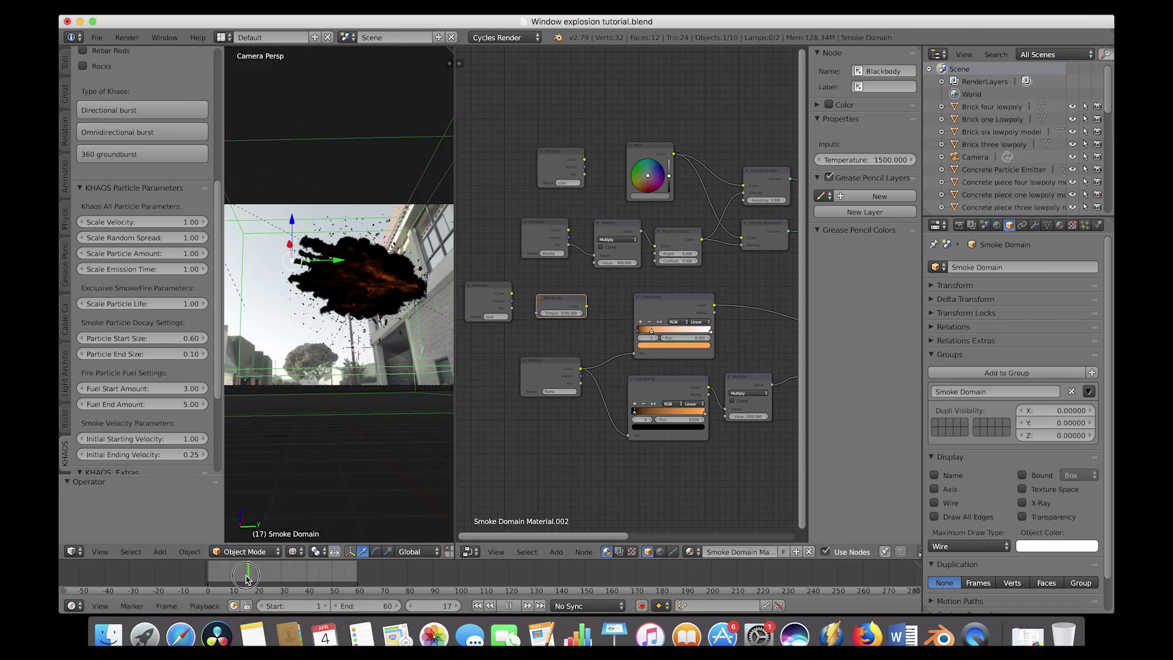
pyautogui.hotkey('alt', 'a')
pyautogui.click(295, 552)
pyautogui.click(323, 484)
pyautogui.moveTo(234, 574); pyautogui.dragTo(240, 574)
pyautogui.click(295, 552)
pyautogui.click(320, 467)
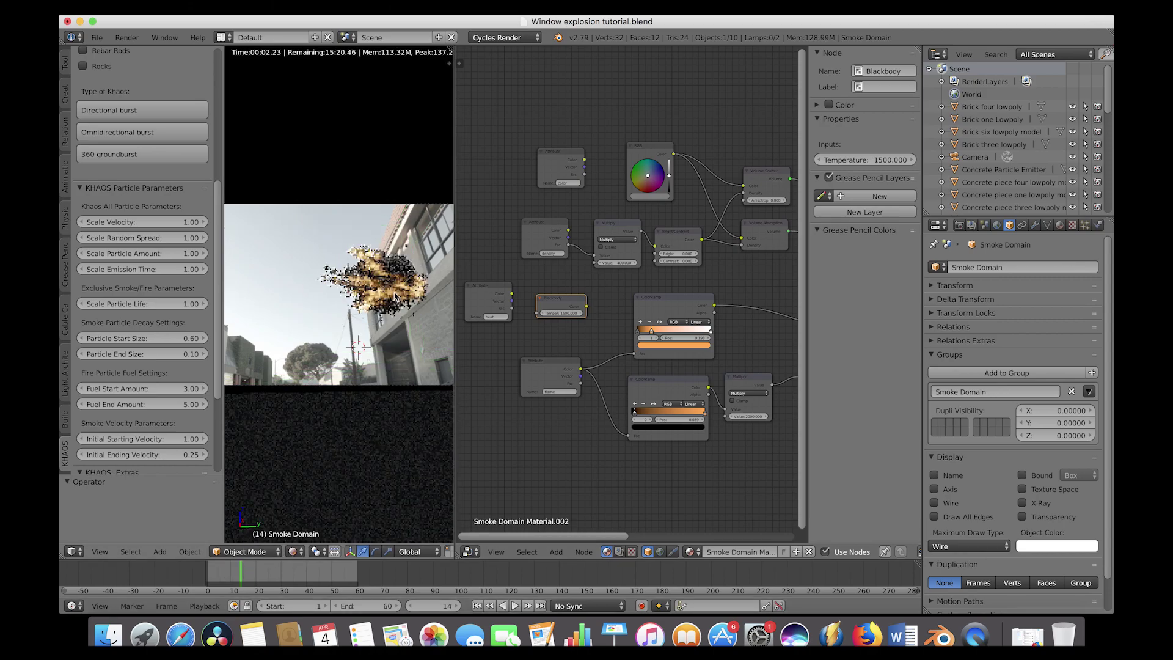
# - Try a brighter-end position for the upper fire ramp's orange stop, and settle it at position 0.336
pyautogui.scroll(2, 661, 330)
pyautogui.moveTo(664, 351); pyautogui.dragTo(680, 352)
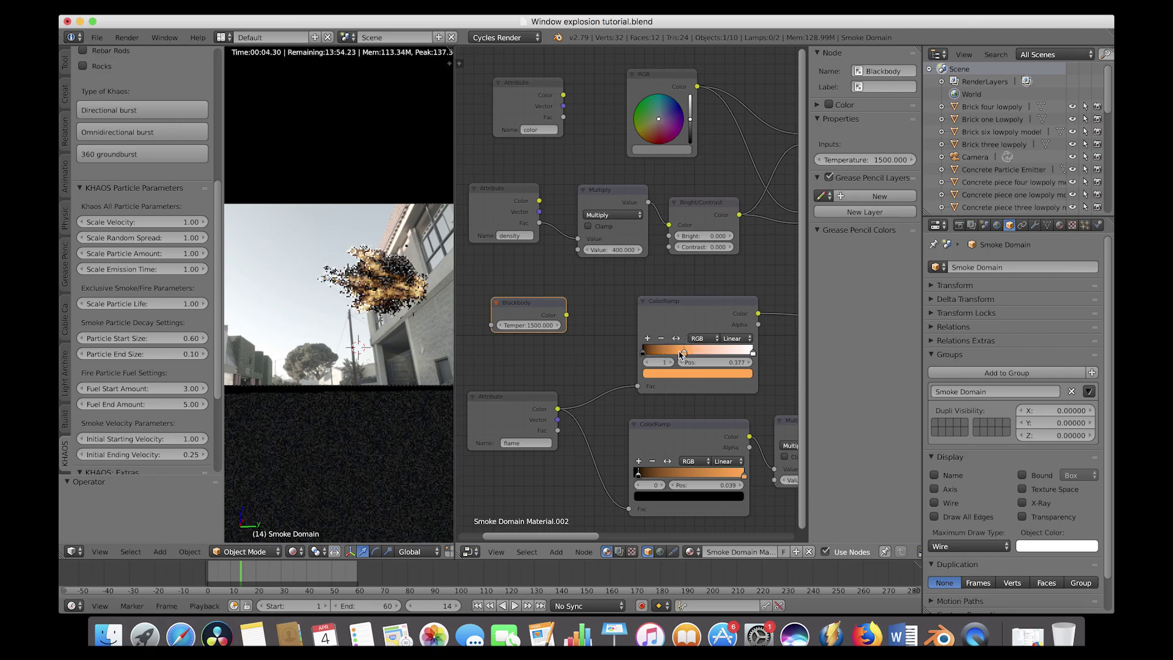
pyautogui.moveTo(679, 352); pyautogui.dragTo(665, 351, button='middle')
pyautogui.hscroll(4, 633, 463)
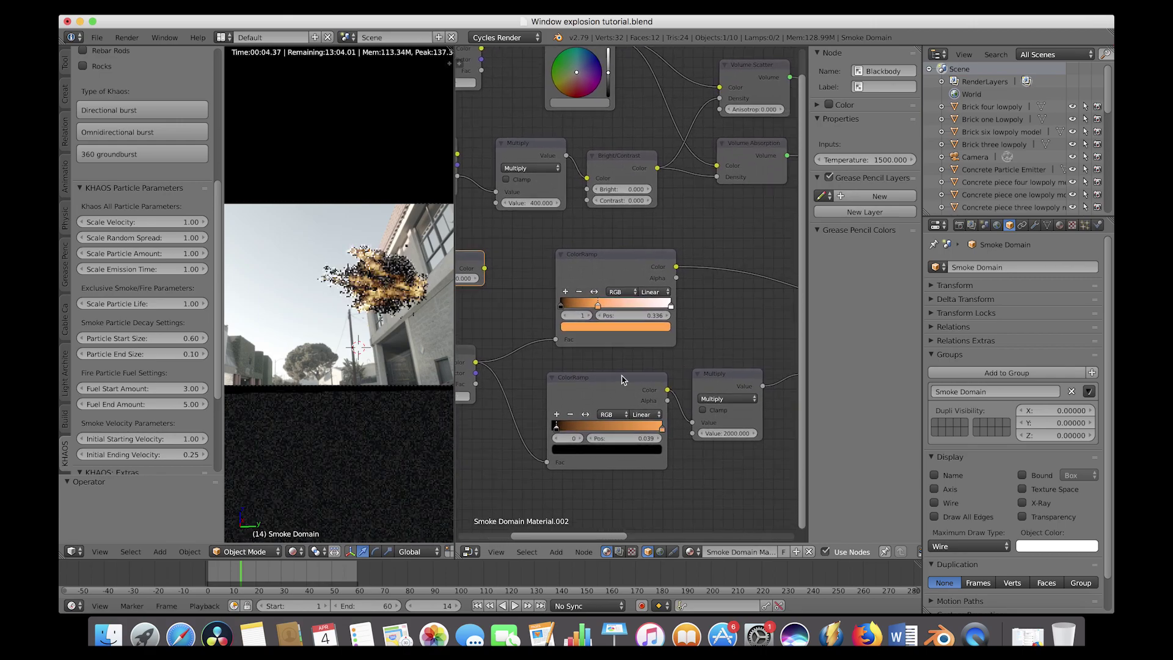
# - Try stronger fire values in the Multiply node after the lower color ramp, including 10000 and 3000
pyautogui.click(725, 434)
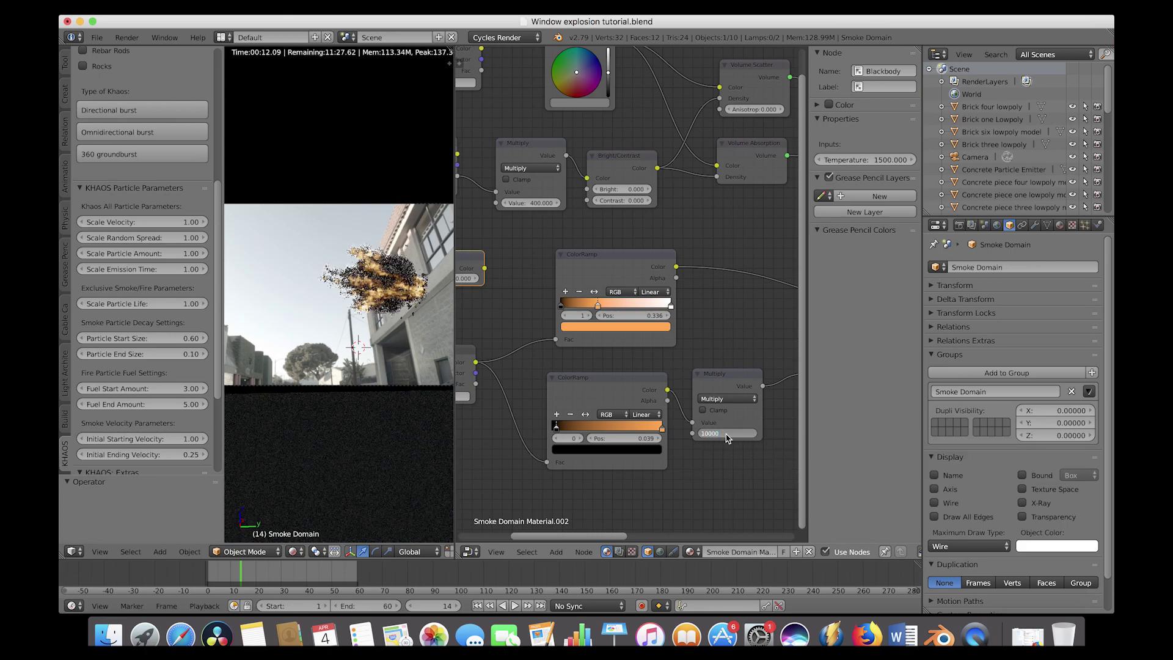
pyautogui.click(727, 441)
pyautogui.hscroll(-4, 706, 379)
pyautogui.hscroll(1, 705, 377)
pyautogui.scroll(-1, 706, 379)
pyautogui.hscroll(1, 705, 380)
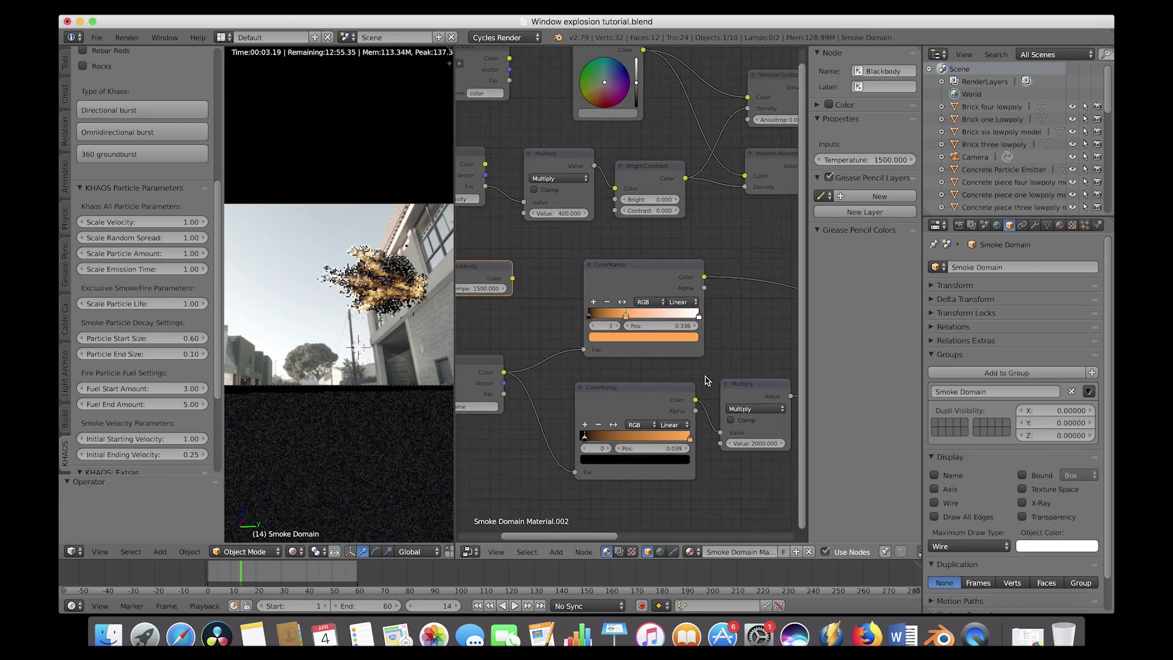
pyautogui.hscroll(2, 706, 380)
pyautogui.scroll(-1, 706, 380)
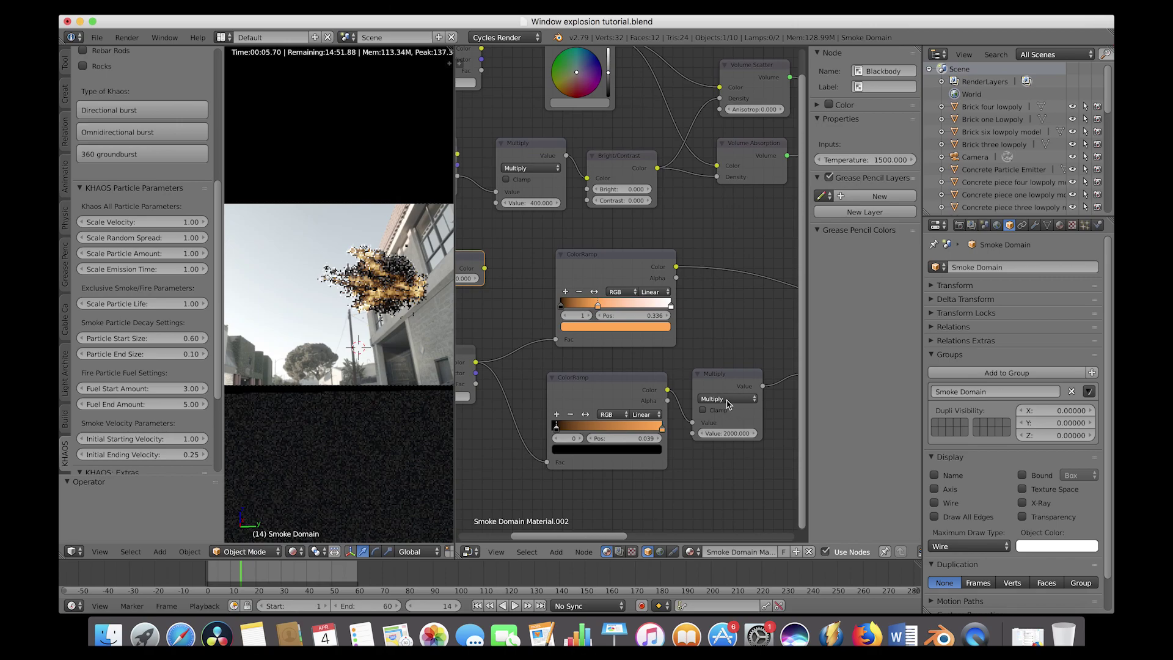
pyautogui.click(727, 434)
pyautogui.write('10')
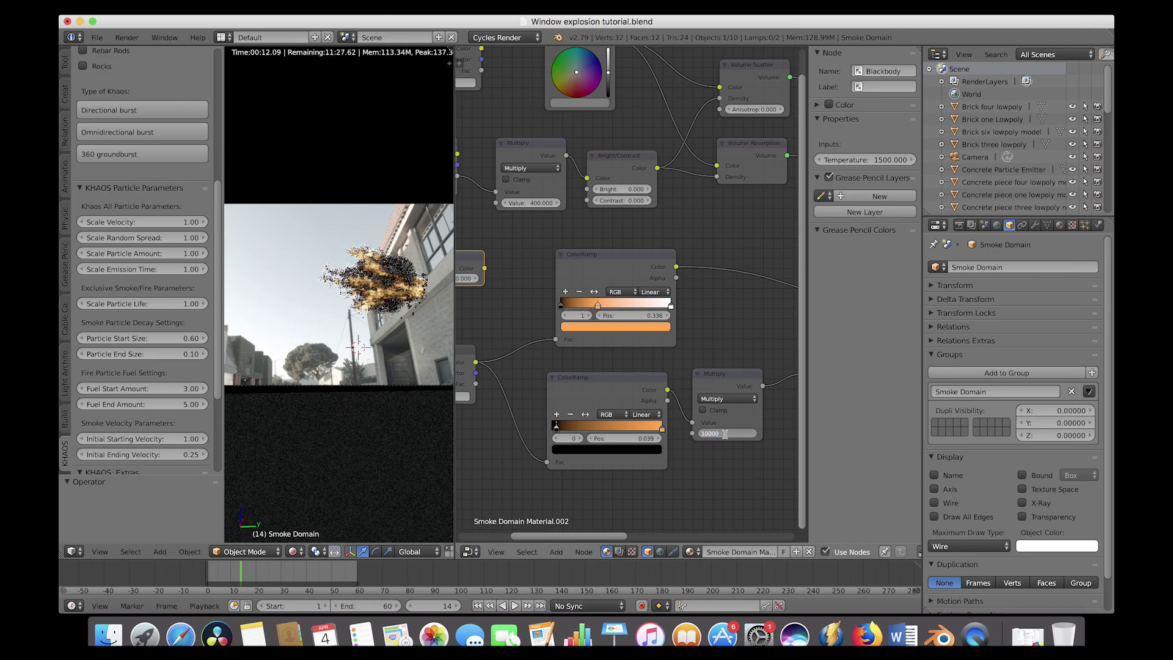
pyautogui.press('Return')
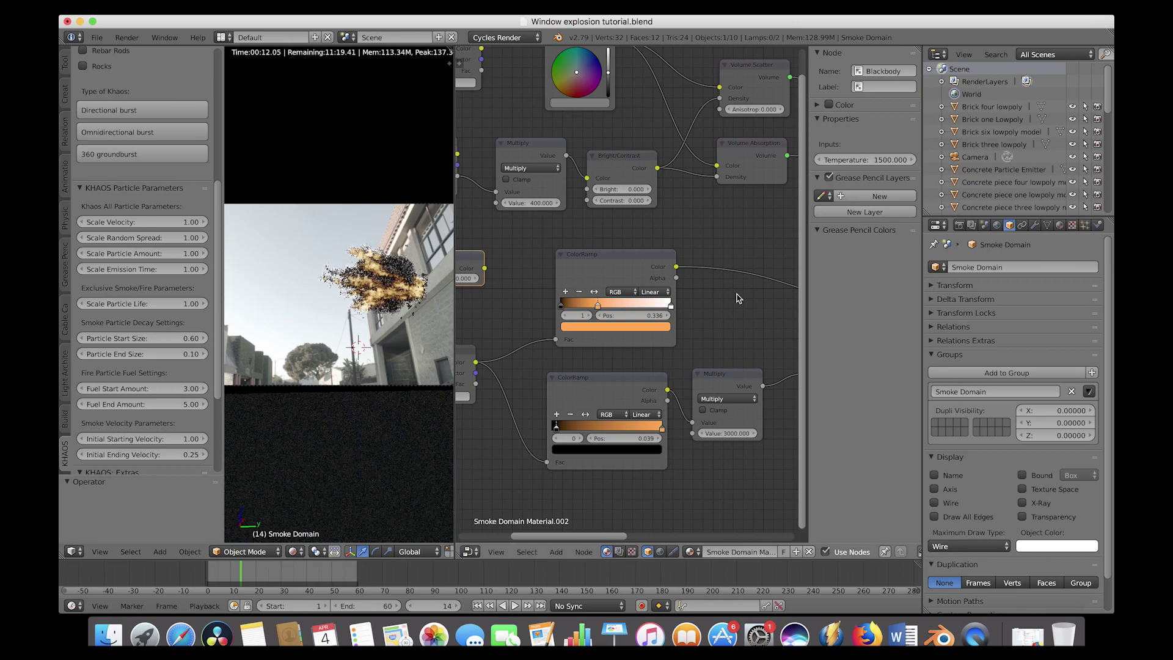
# - Move the upper fire ramp's orange stop to position 0.159 and tune the lower ramp's black stop to 0.057
pyautogui.moveTo(597, 304); pyautogui.dragTo(579, 306)
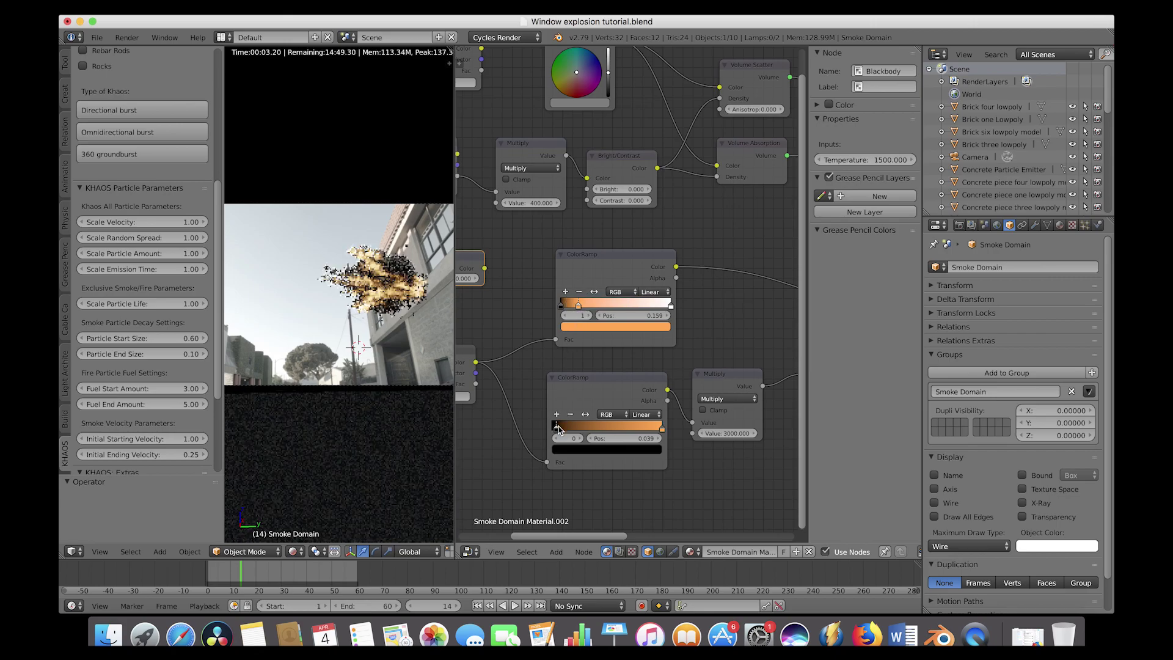
pyautogui.moveTo(556, 427); pyautogui.dragTo(547, 426)
pyautogui.moveTo(547, 429); pyautogui.dragTo(547, 429)
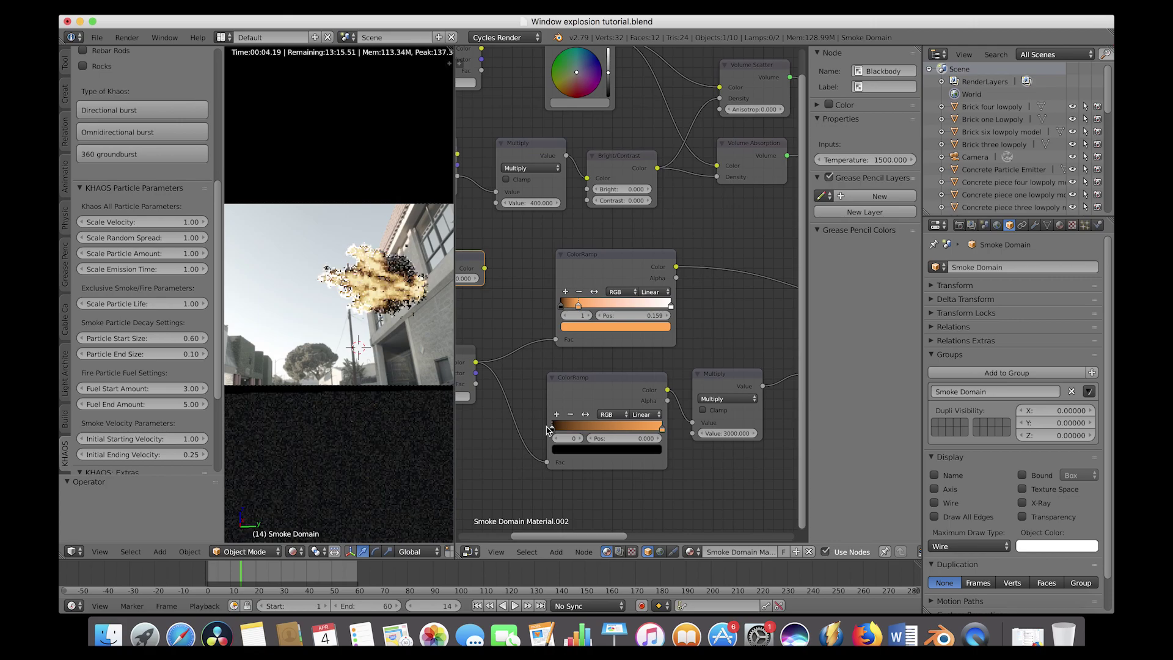
pyautogui.moveTo(547, 430); pyautogui.dragTo(558, 429)
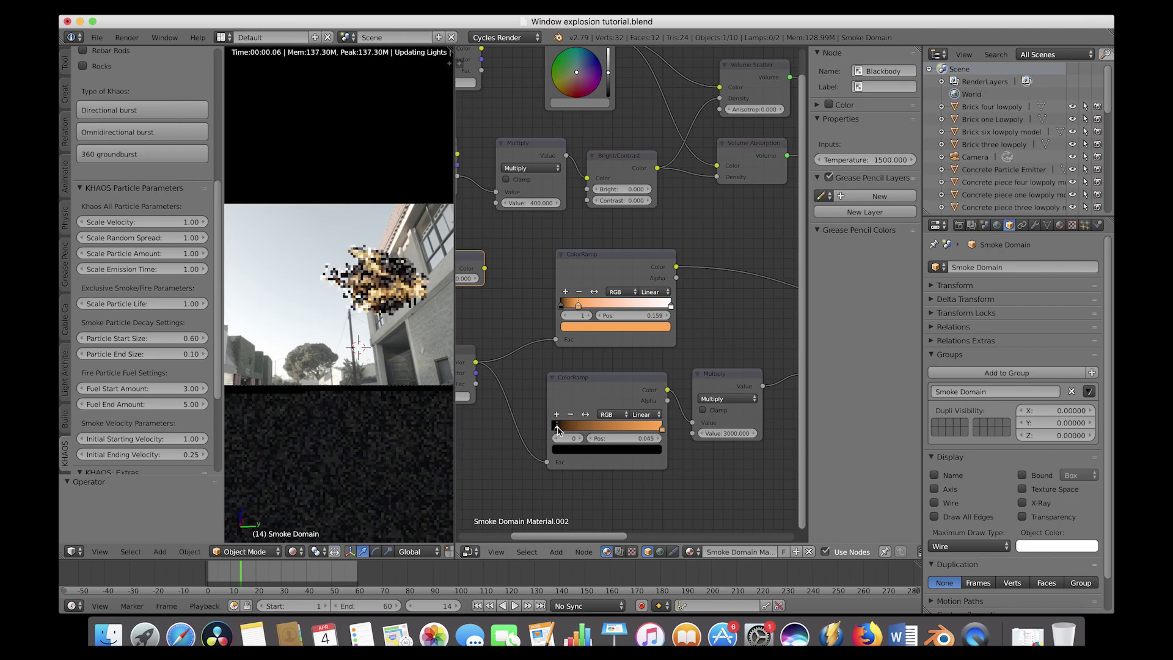
pyautogui.click(558, 429)
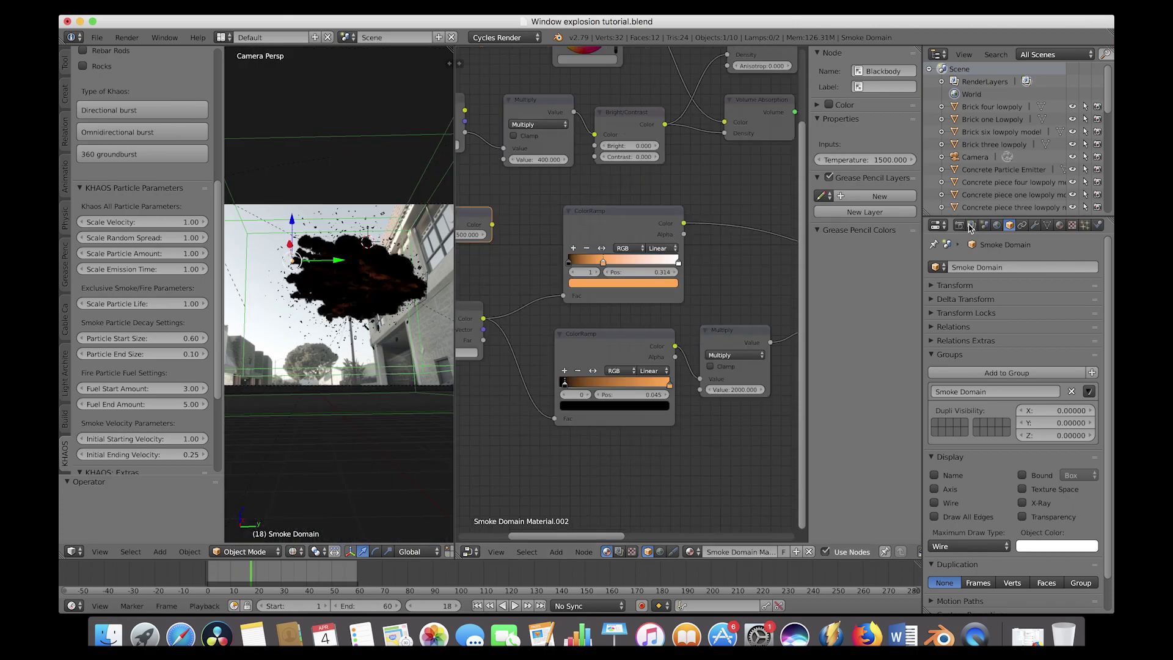
# - Set the Cycles render samples to 4 for a quick test render
pyautogui.click(959, 225)
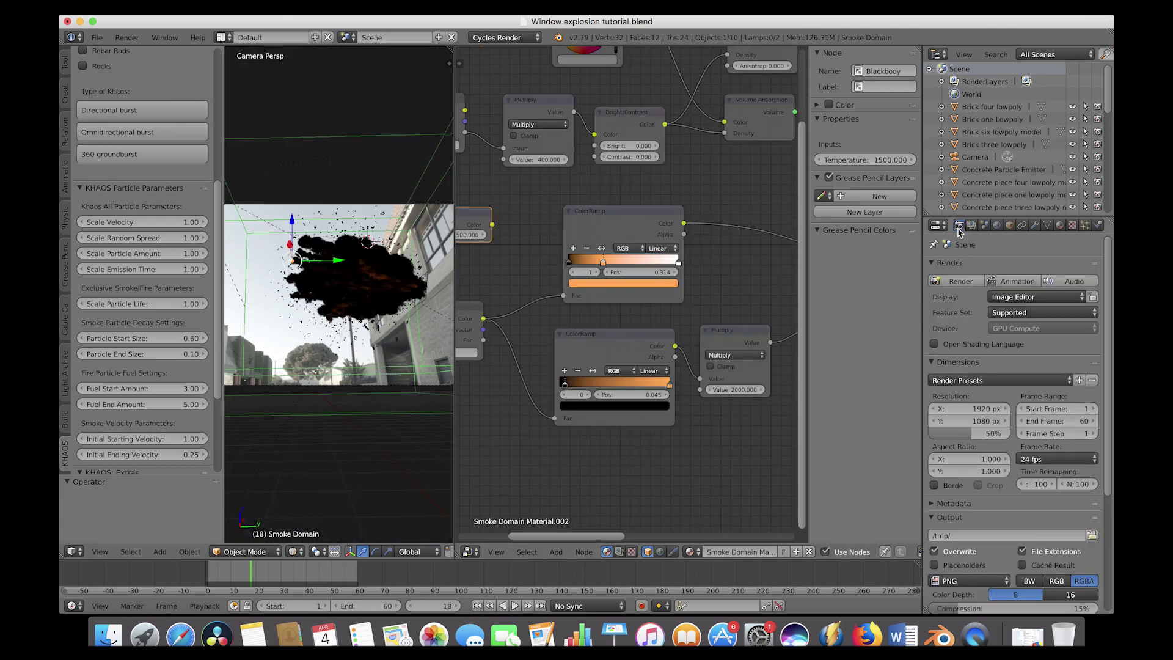
pyautogui.scroll(-5, 986, 446)
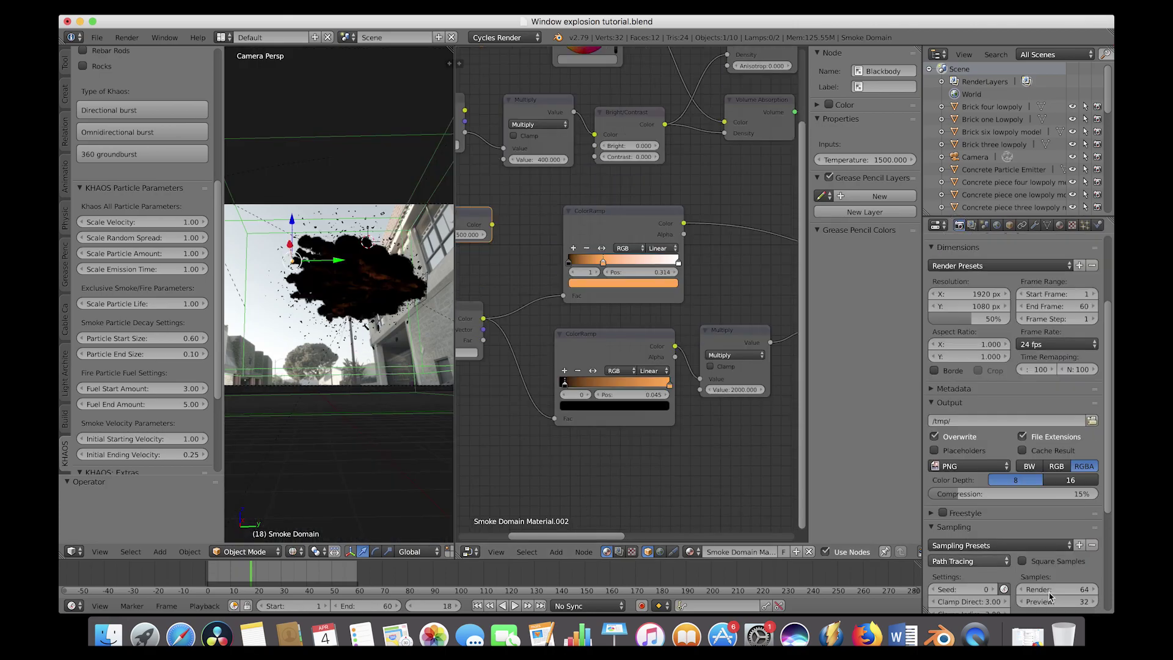
pyautogui.click(1063, 589)
pyautogui.write('4')
pyautogui.press('Return')
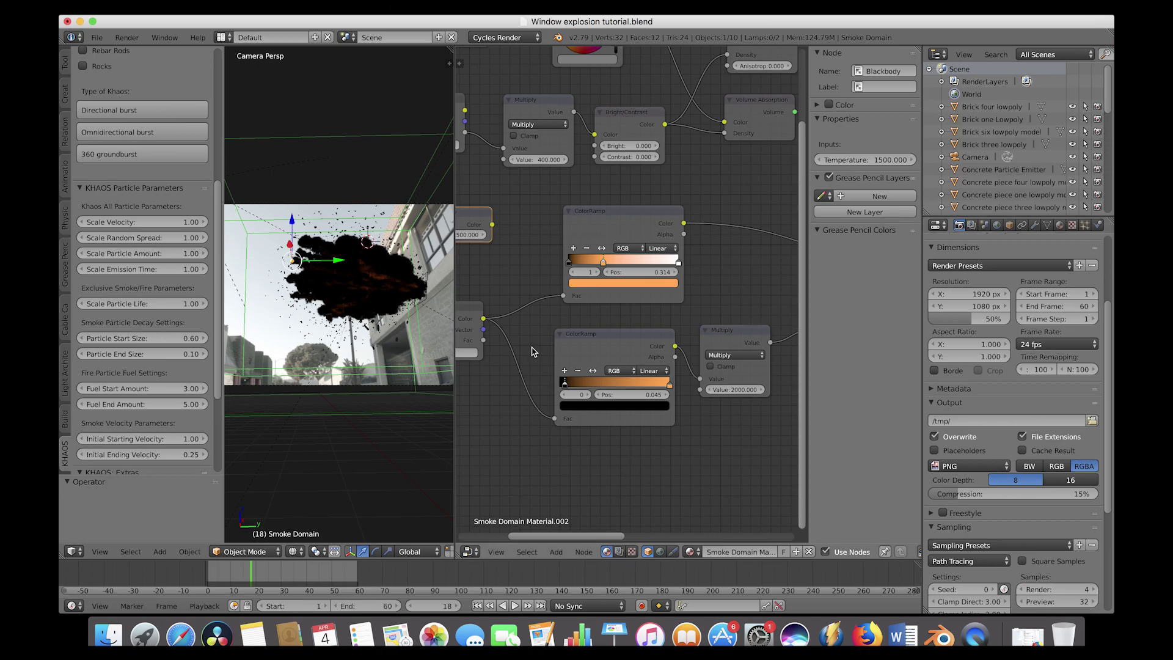
# - Render a still image of frame 18 and examine the smoke and fire in the result
pyautogui.click(128, 37)
pyautogui.click(149, 53)
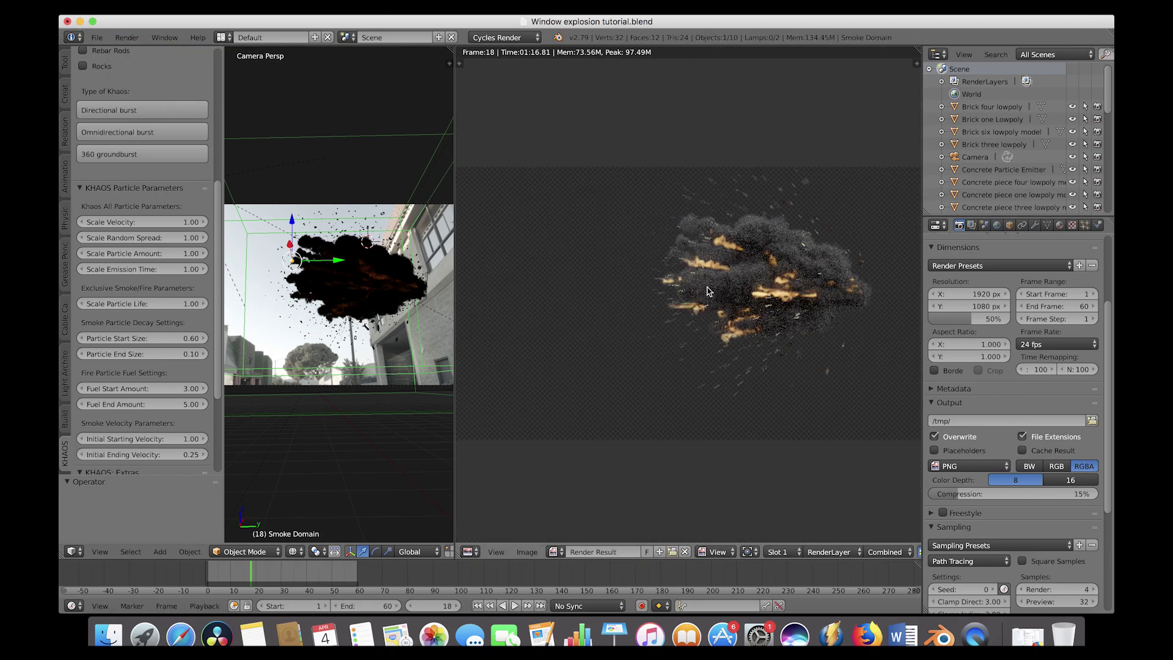
pyautogui.hscroll(3, 706, 292)
pyautogui.hscroll(-2, 707, 291)
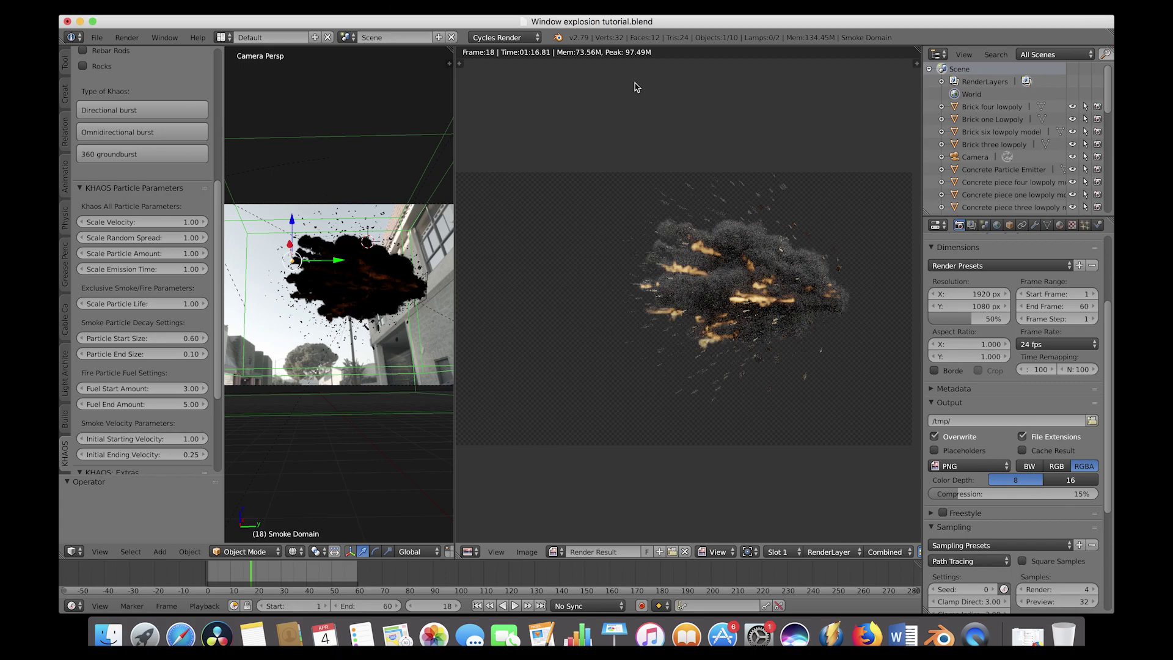
# - Merge the render result area into the 3D view and set the enlarged area to the 3D View editor
pyautogui.moveTo(451, 50); pyautogui.dragTo(660, 103)
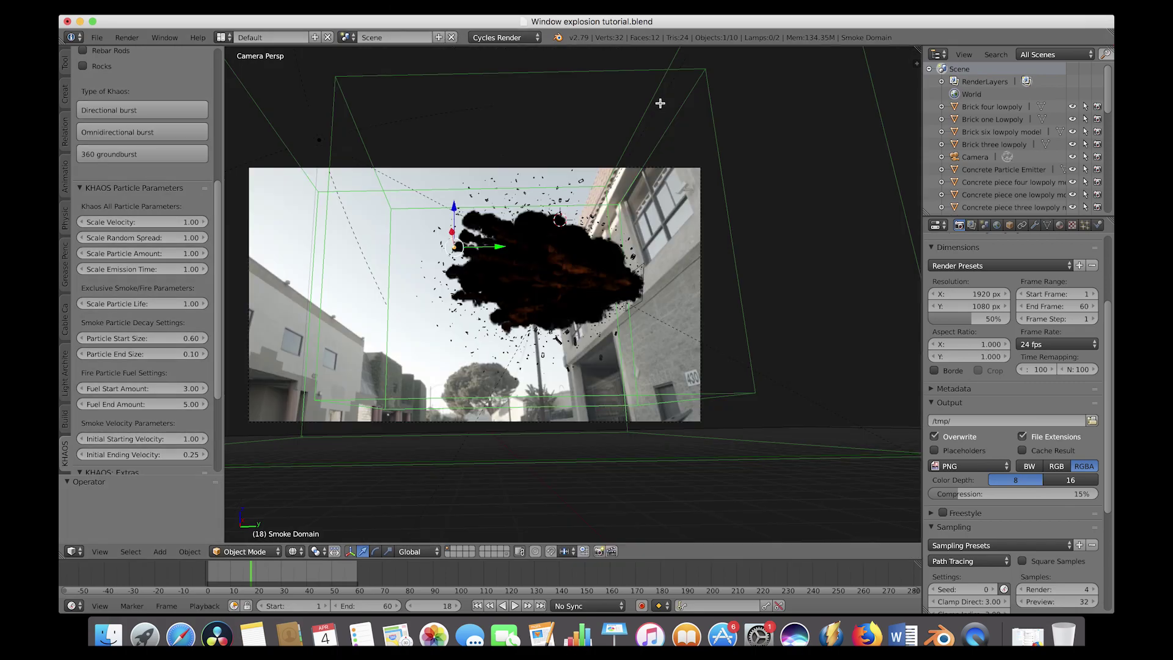
pyautogui.click(72, 551)
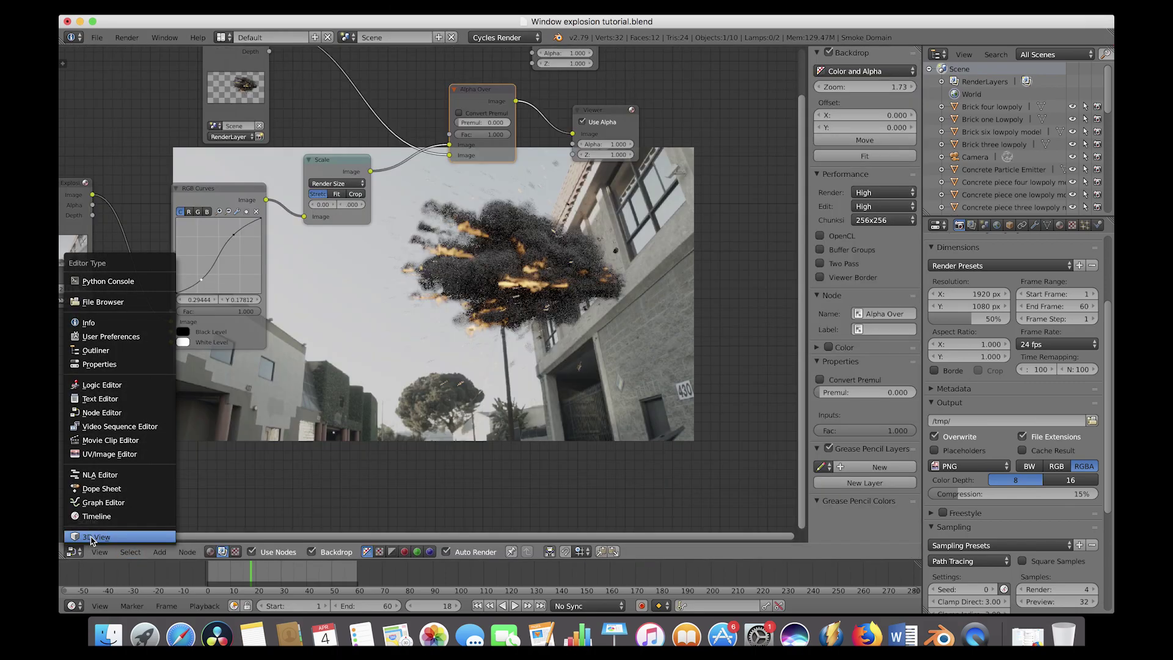
pyautogui.click(91, 540)
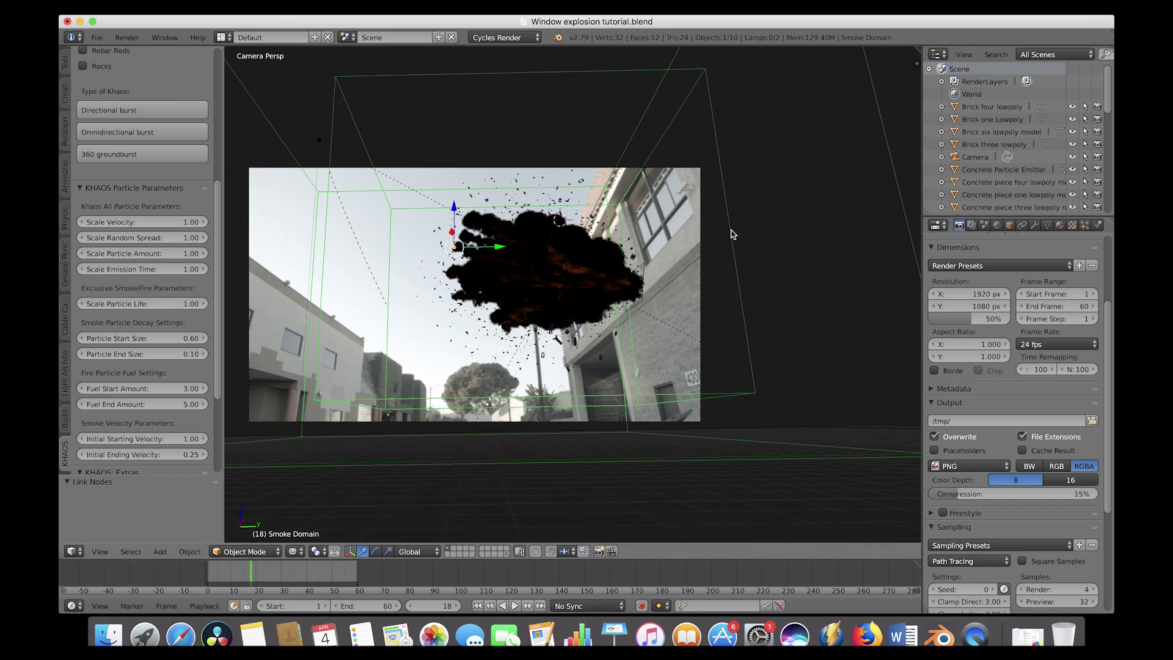
# - Open the smoke domain's cache settings in its physics properties and free the existing bake
pyautogui.click(1099, 226)
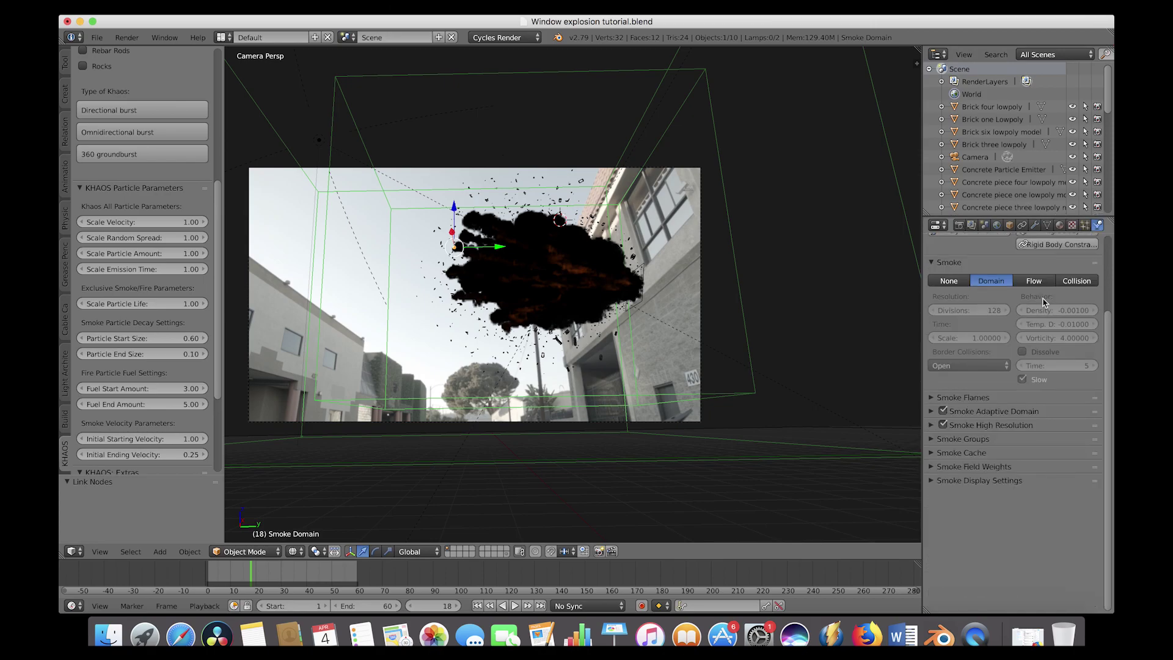
pyautogui.click(932, 455)
pyautogui.scroll(-1, 976, 565)
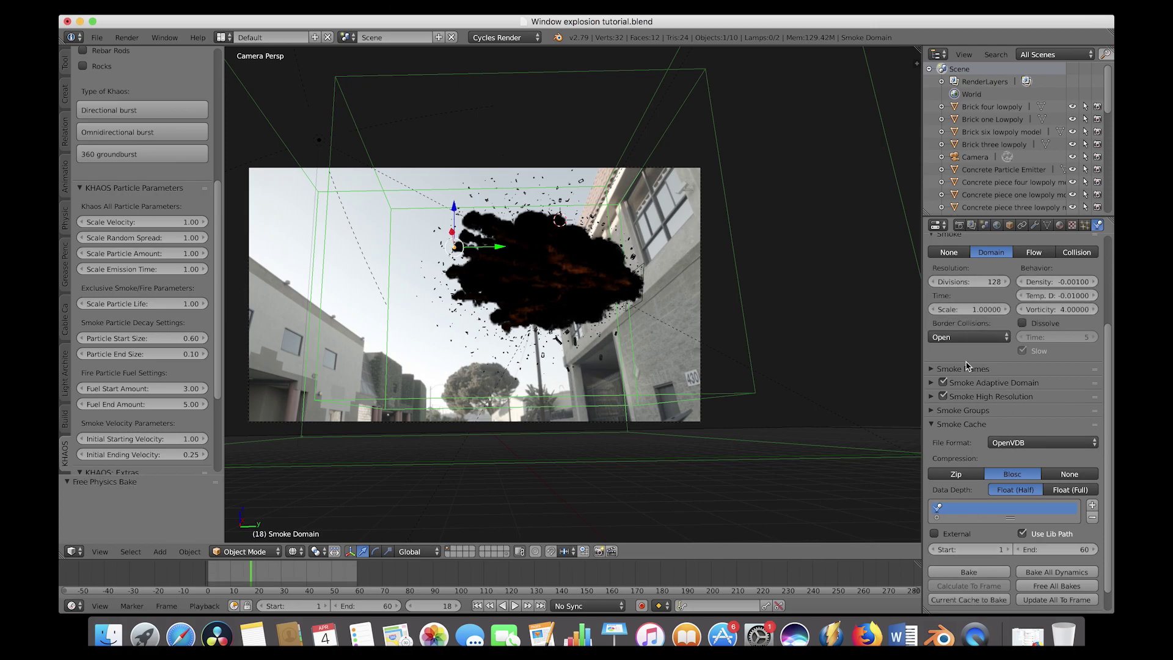
# - Leave the camera view and set the smoke adaptive domain's additional resolution to 30
pyautogui.scroll(2, 959, 370)
pyautogui.click(932, 444)
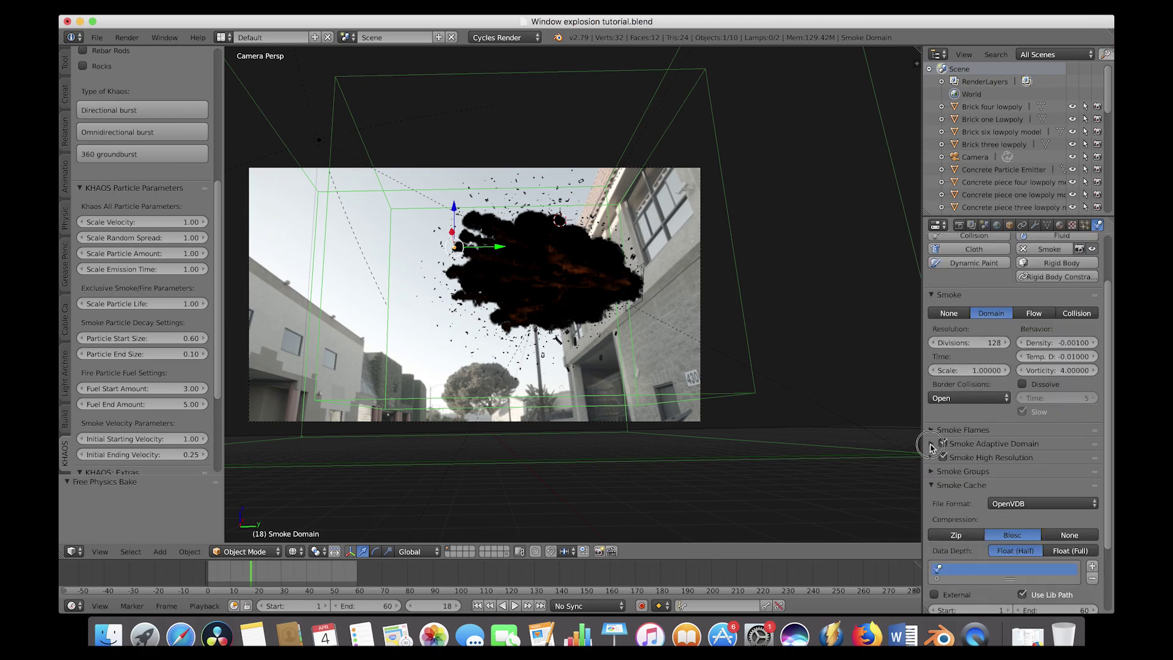
pyautogui.scroll(-2, 978, 488)
pyautogui.press('KP_0')
pyautogui.click(975, 407)
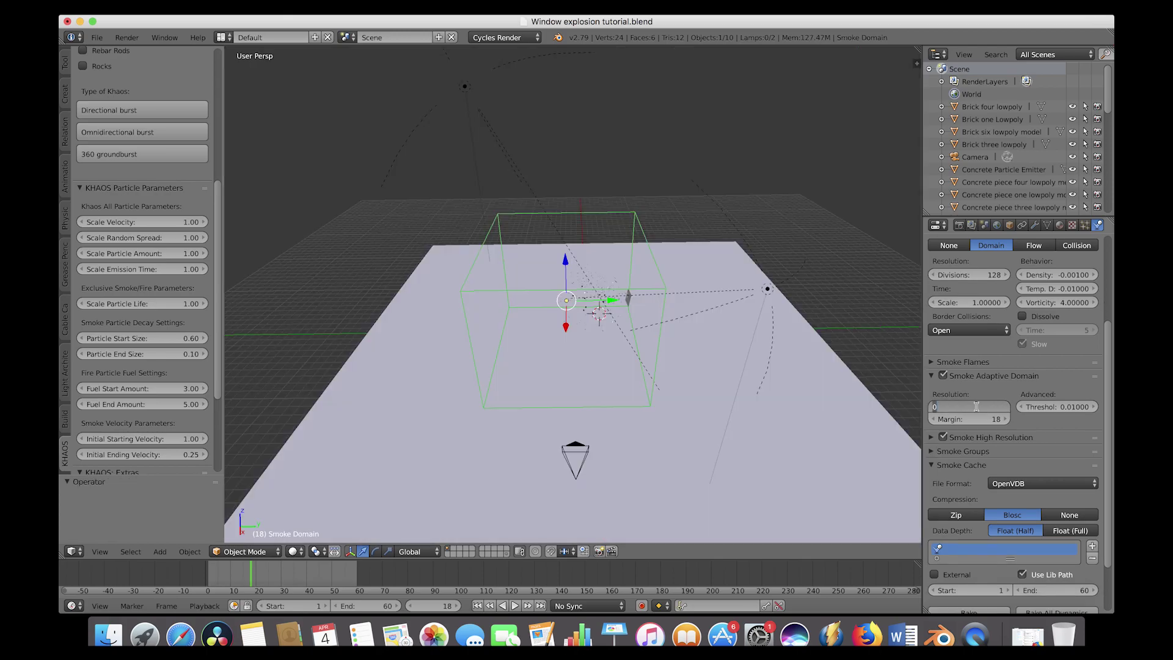
pyautogui.write('30')
pyautogui.press('Return')
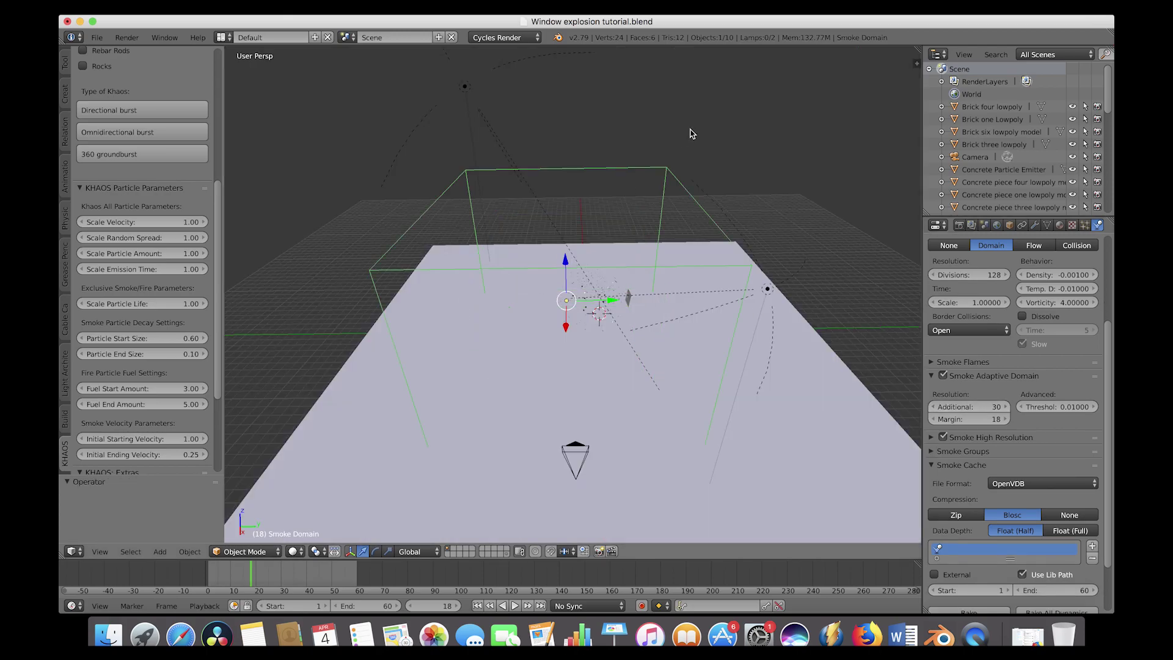
# - Scale the smoke domain down uniformly to about 0.766
pyautogui.press('s')
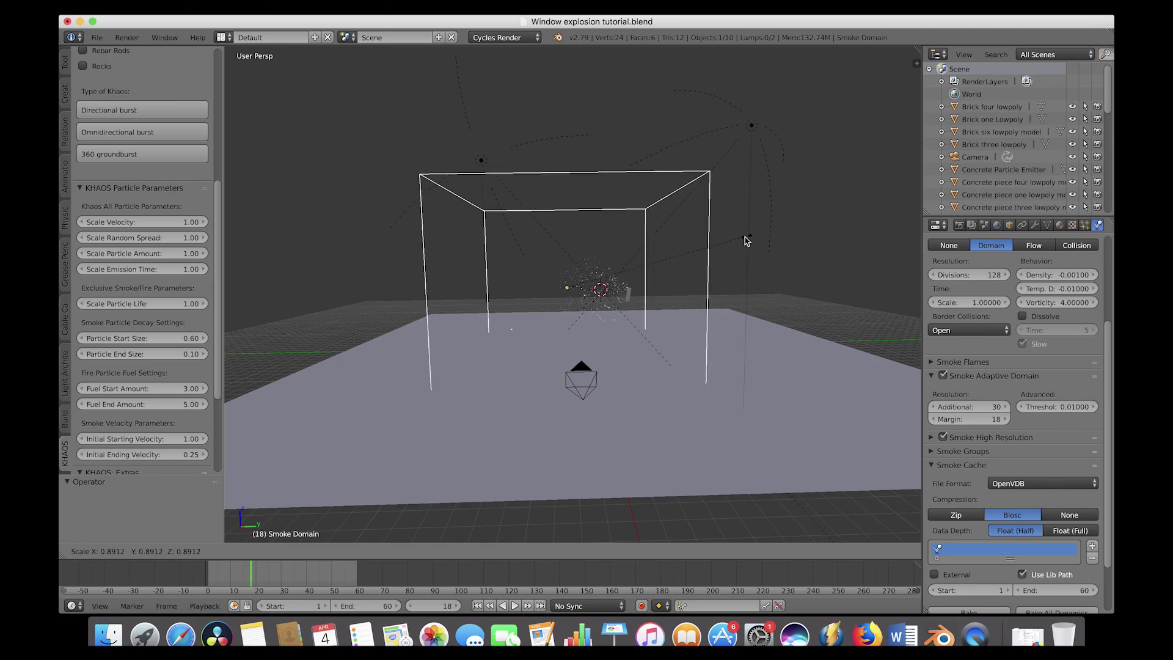
pyautogui.click(727, 250)
pyautogui.hscroll(-3, 724, 251)
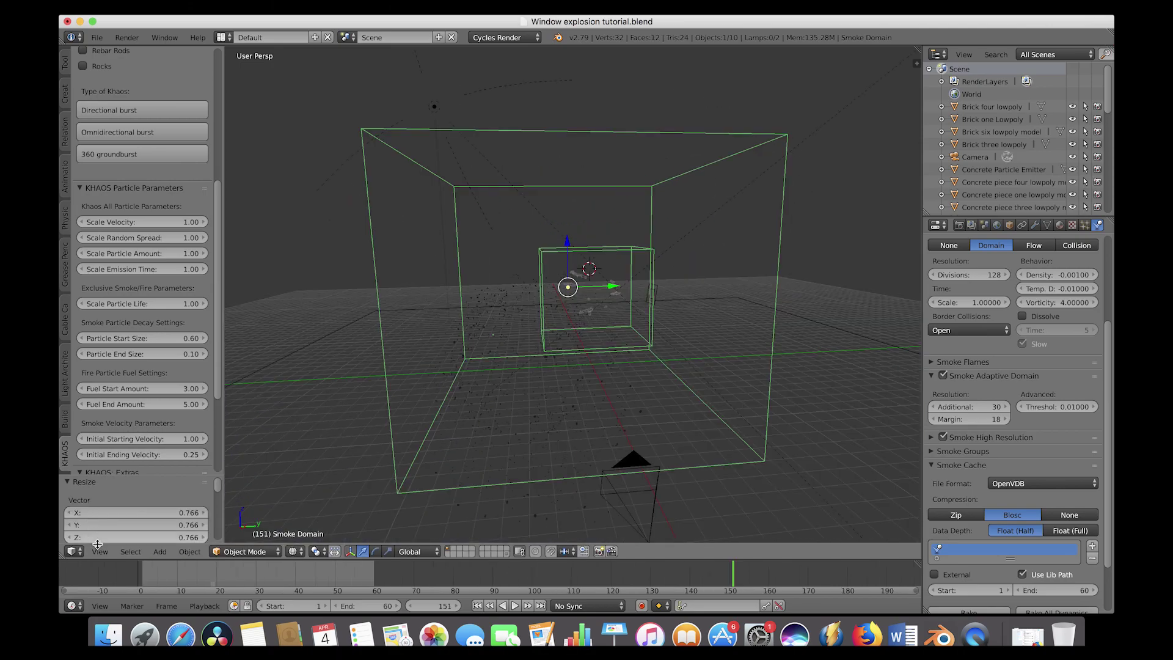
# - Return to the camera view and set the smoke domain's high resolution noise strength to 1.5
pyautogui.click(99, 551)
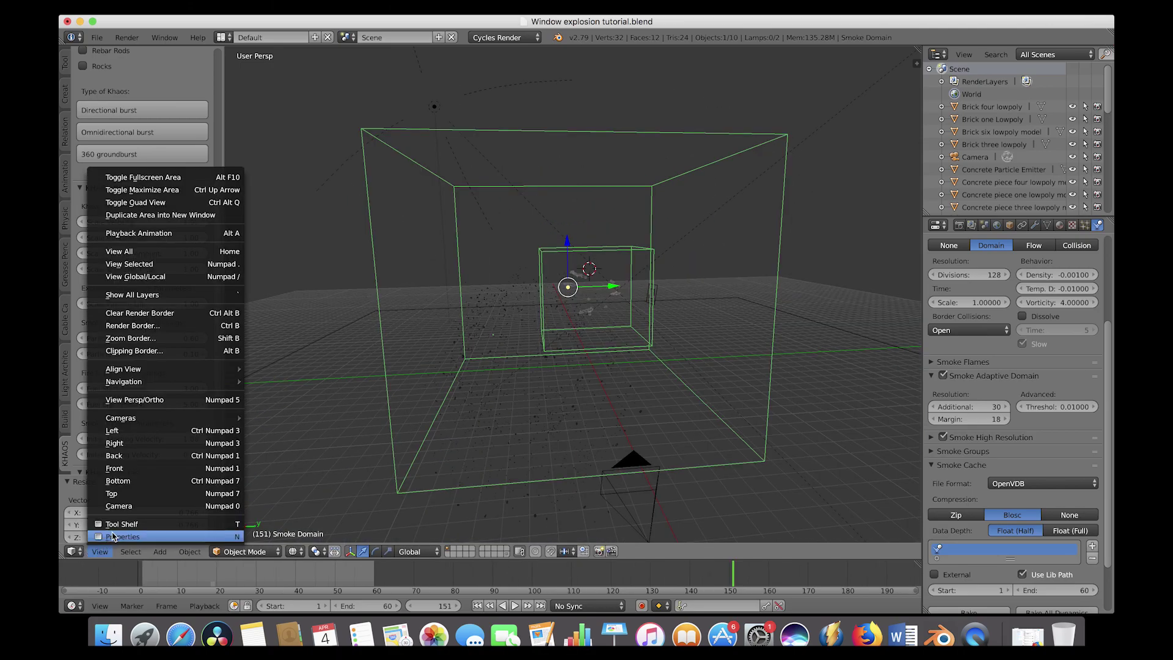
pyautogui.click(119, 506)
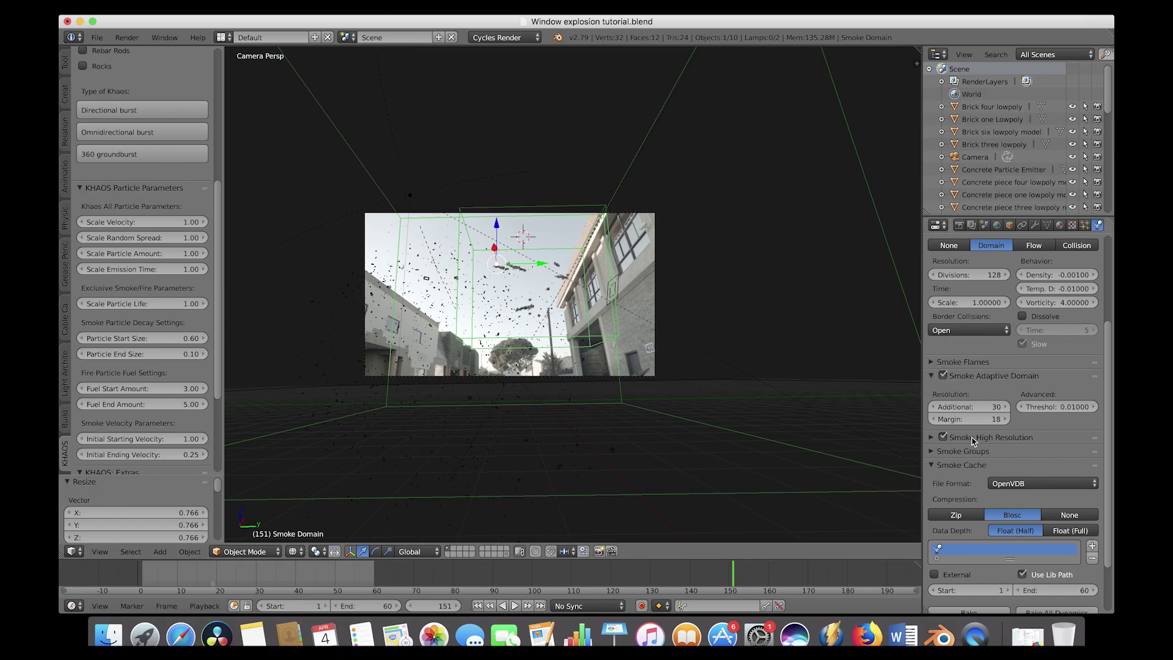
pyautogui.click(939, 466)
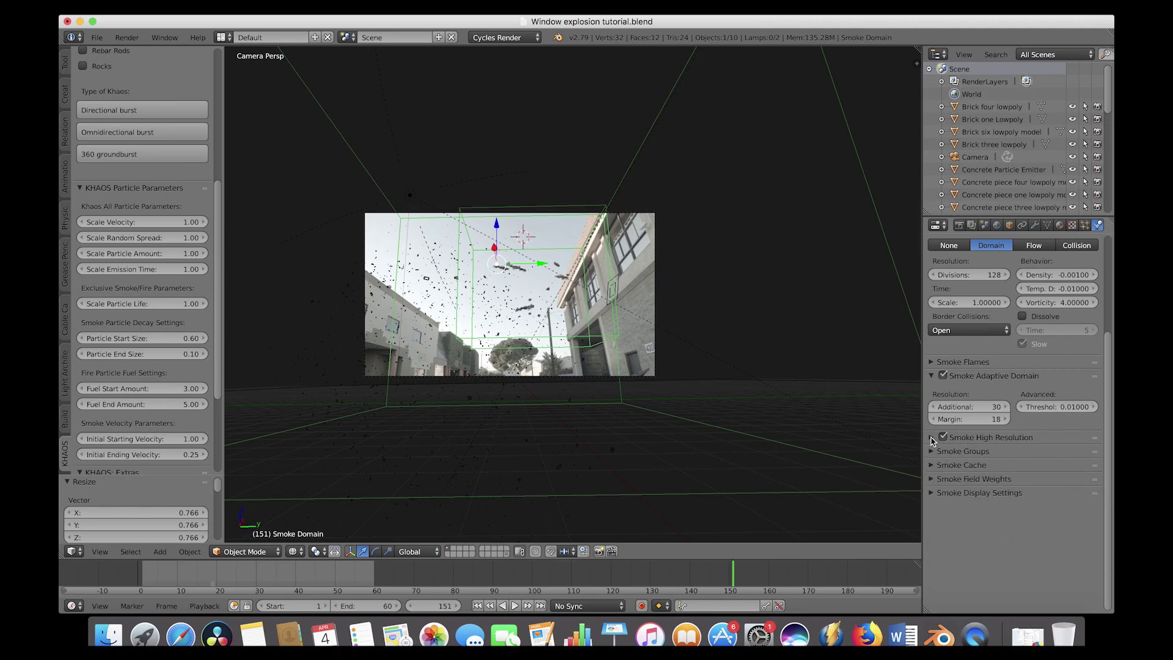
pyautogui.click(932, 438)
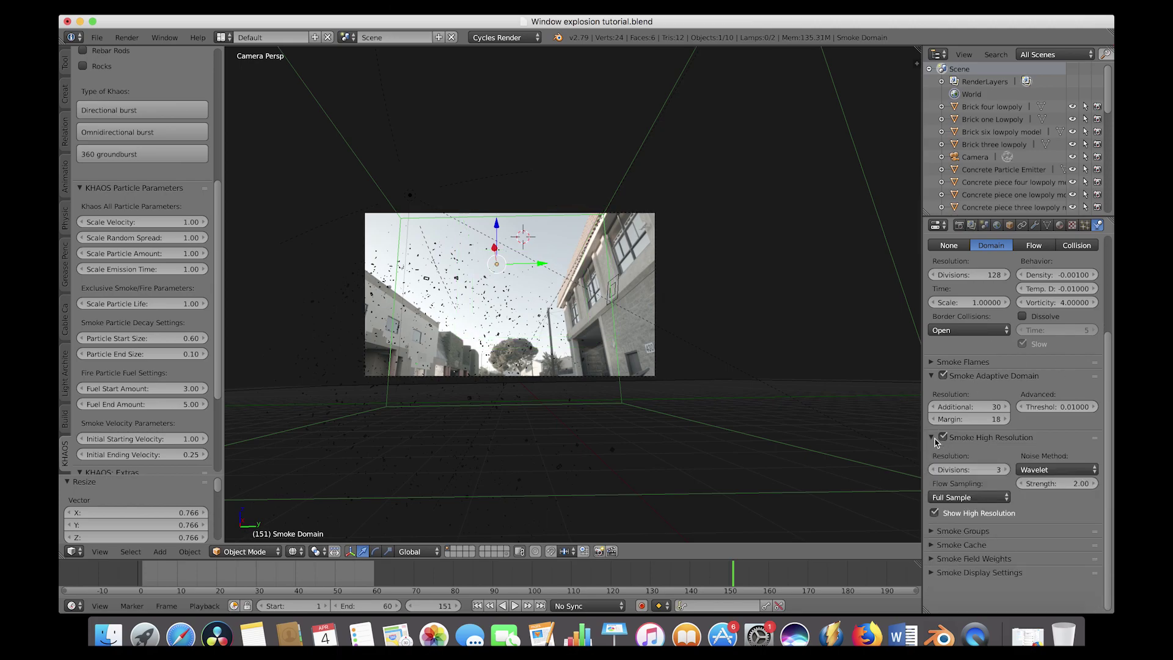
pyautogui.click(1056, 483)
pyautogui.write('1.')
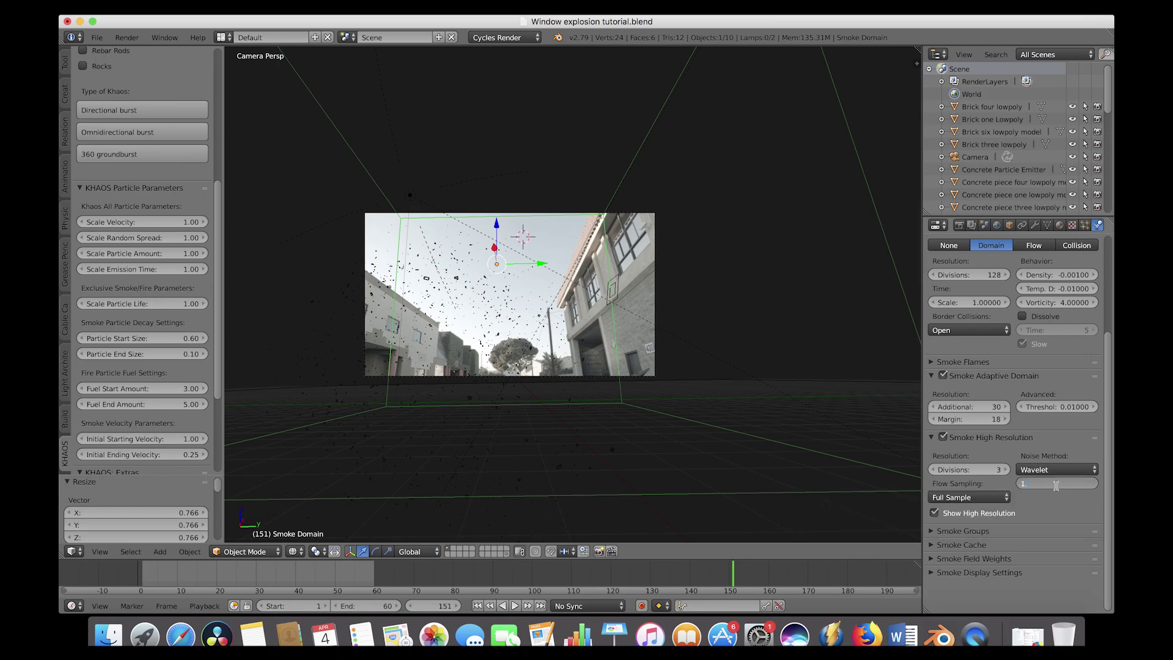
pyautogui.write('50')
pyautogui.press('Return')
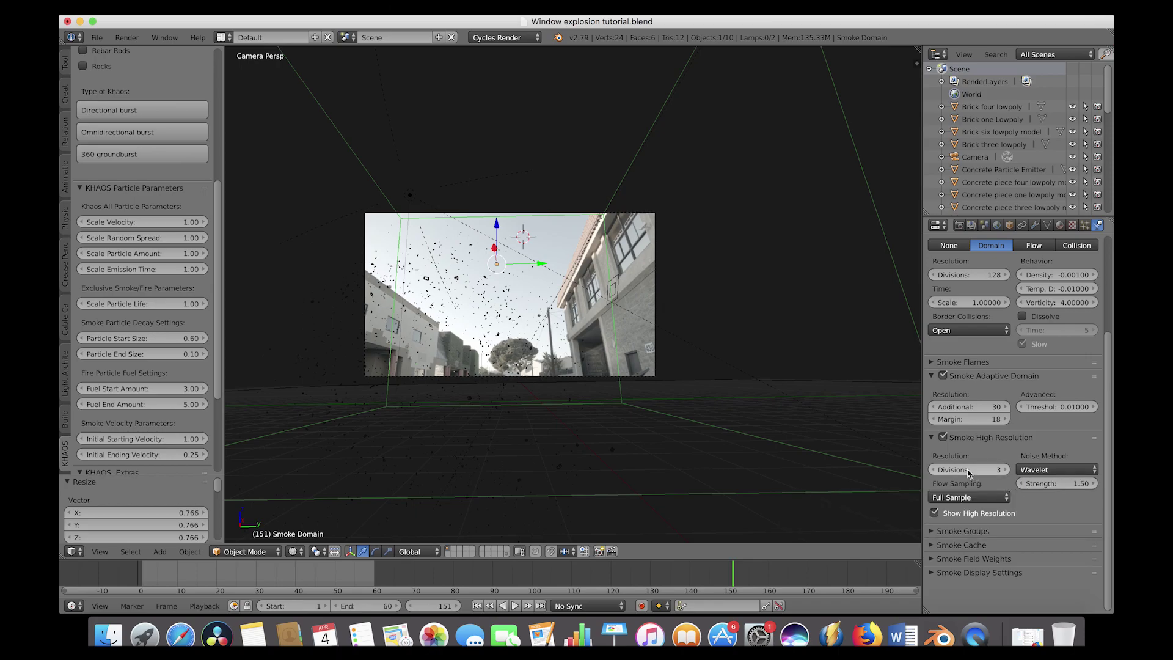
pyautogui.click(933, 438)
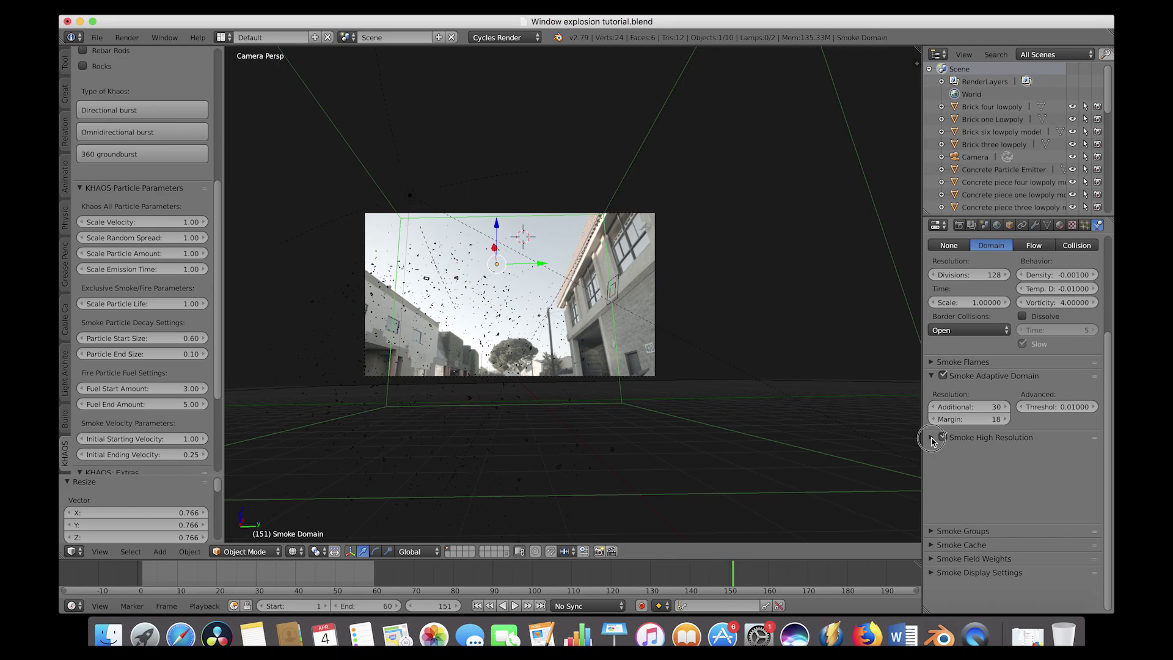
# - Bake all dynamics with the smoke cache covering frames 1 to 40
pyautogui.click(931, 375)
pyautogui.click(931, 362)
pyautogui.click(931, 363)
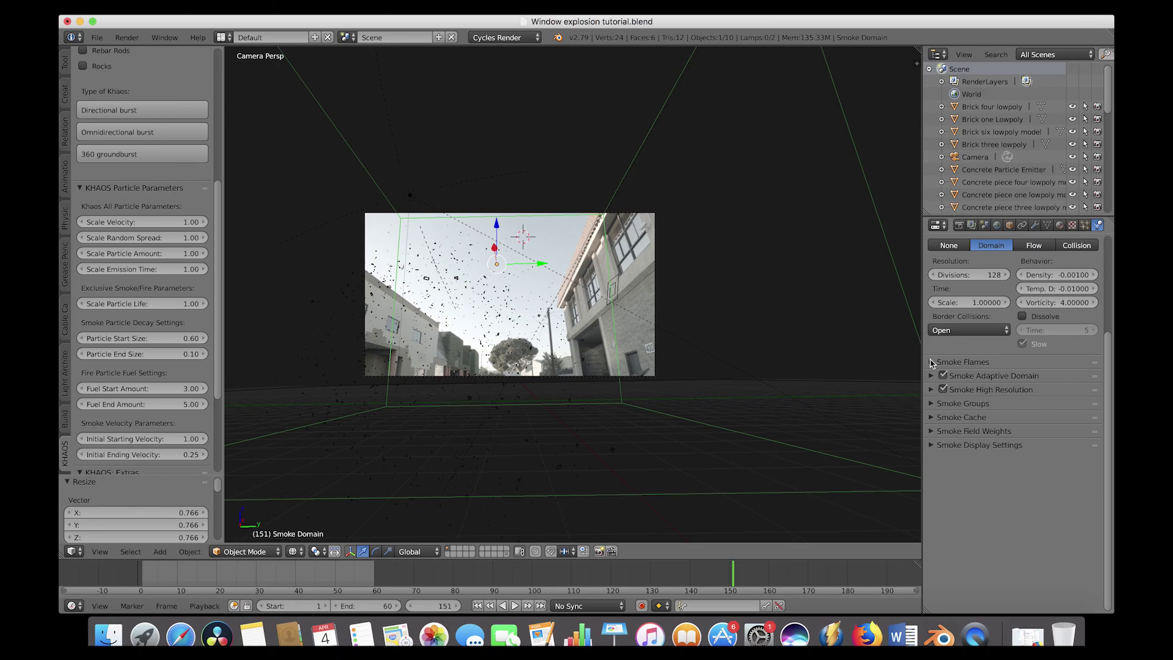
pyautogui.click(933, 417)
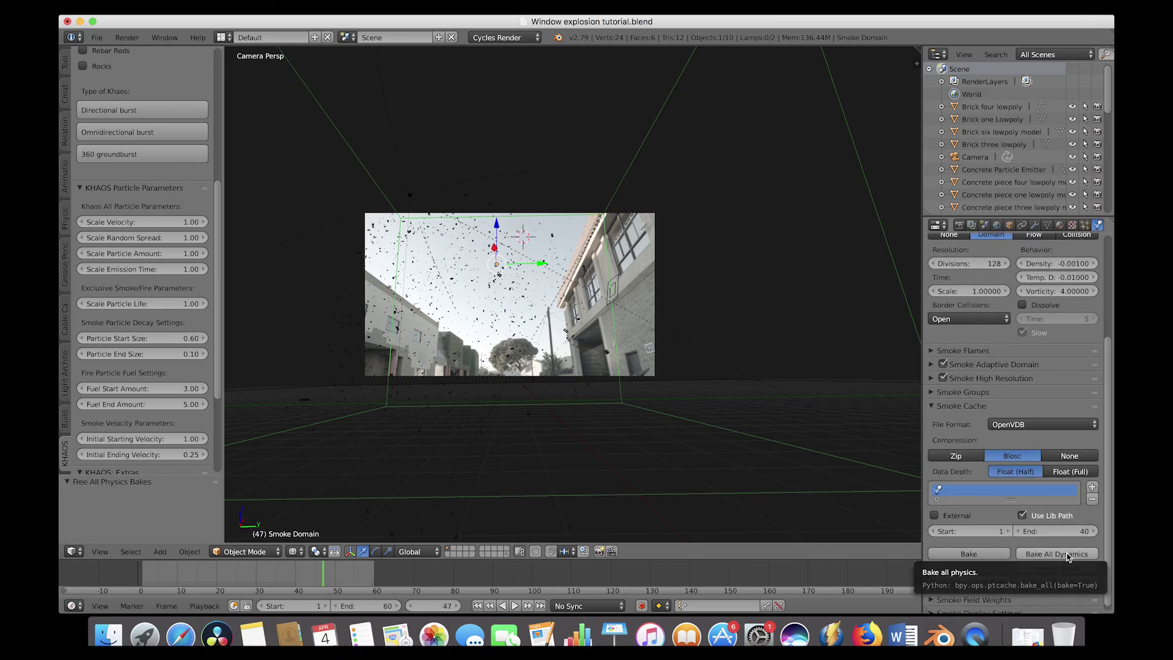
pyautogui.click(1066, 554)
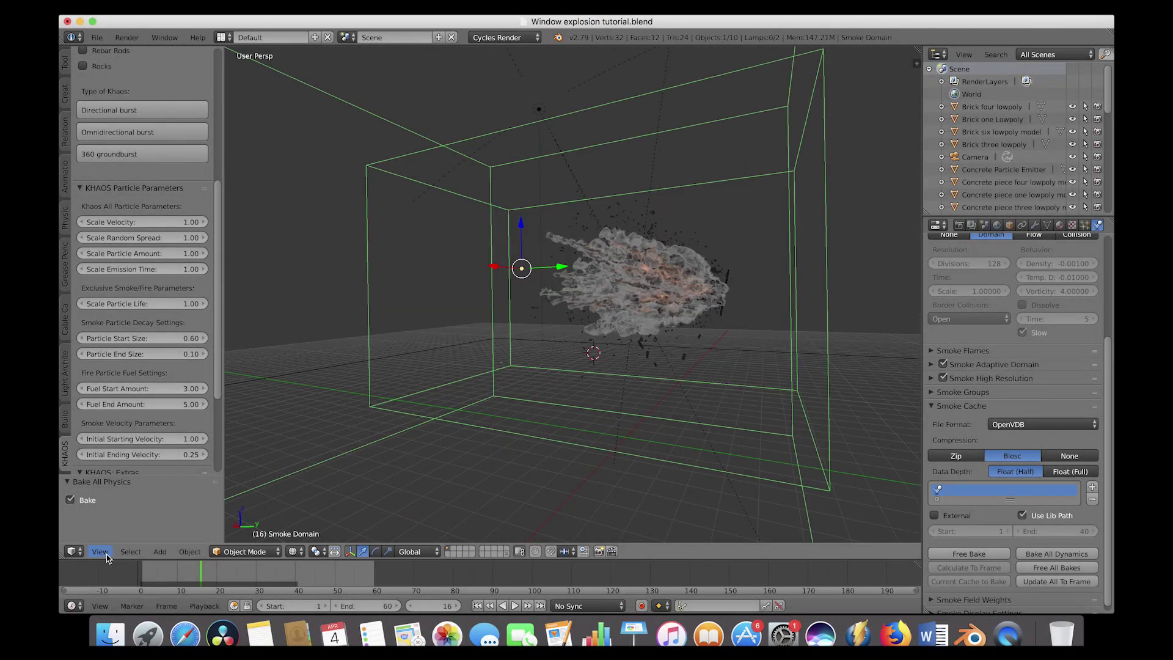
# - Render an OpenGL preview animation from the camera view and play it back
pyautogui.click(105, 552)
pyautogui.click(131, 511)
pyautogui.press('KP_0')
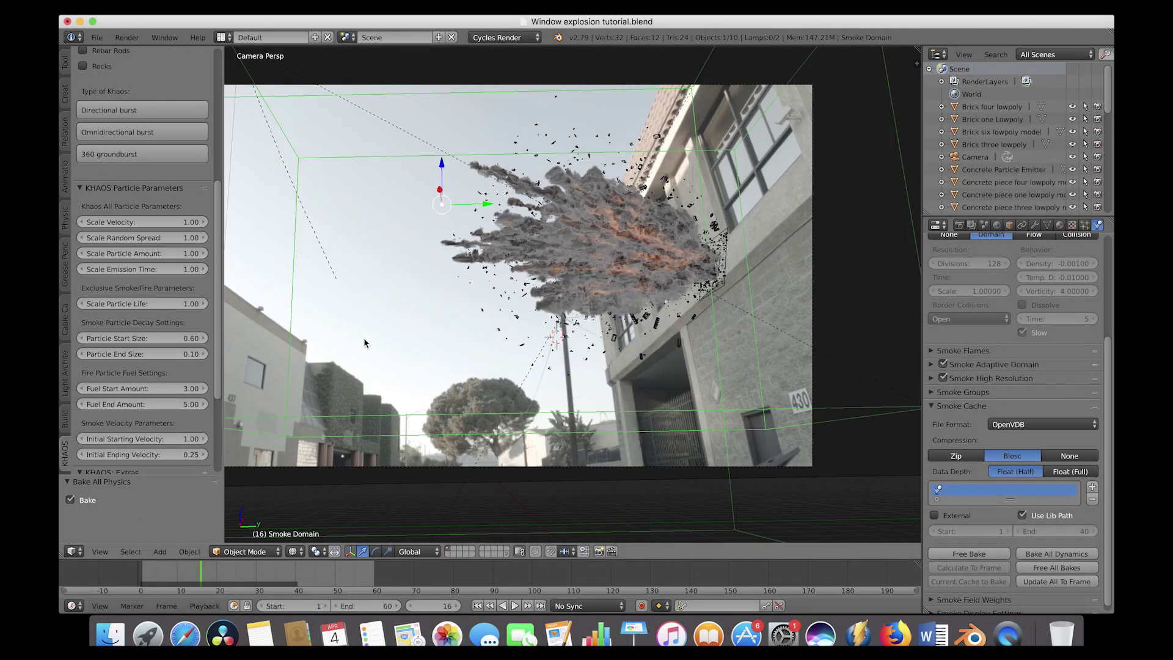
pyautogui.click(613, 552)
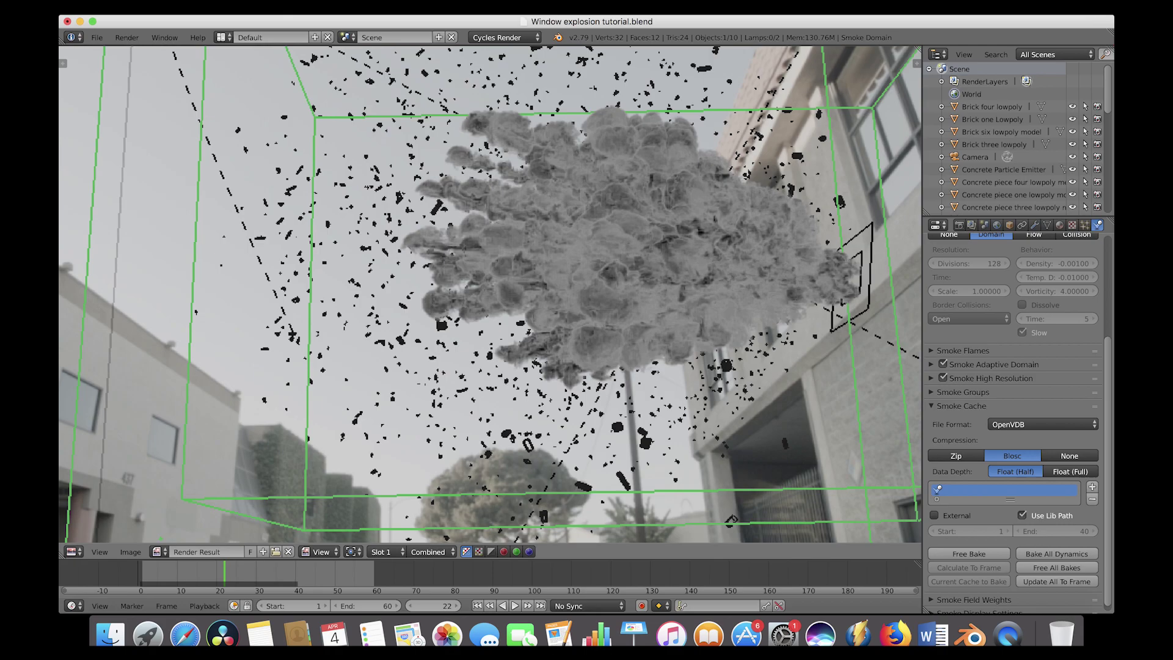
pyautogui.click(127, 38)
pyautogui.click(160, 145)
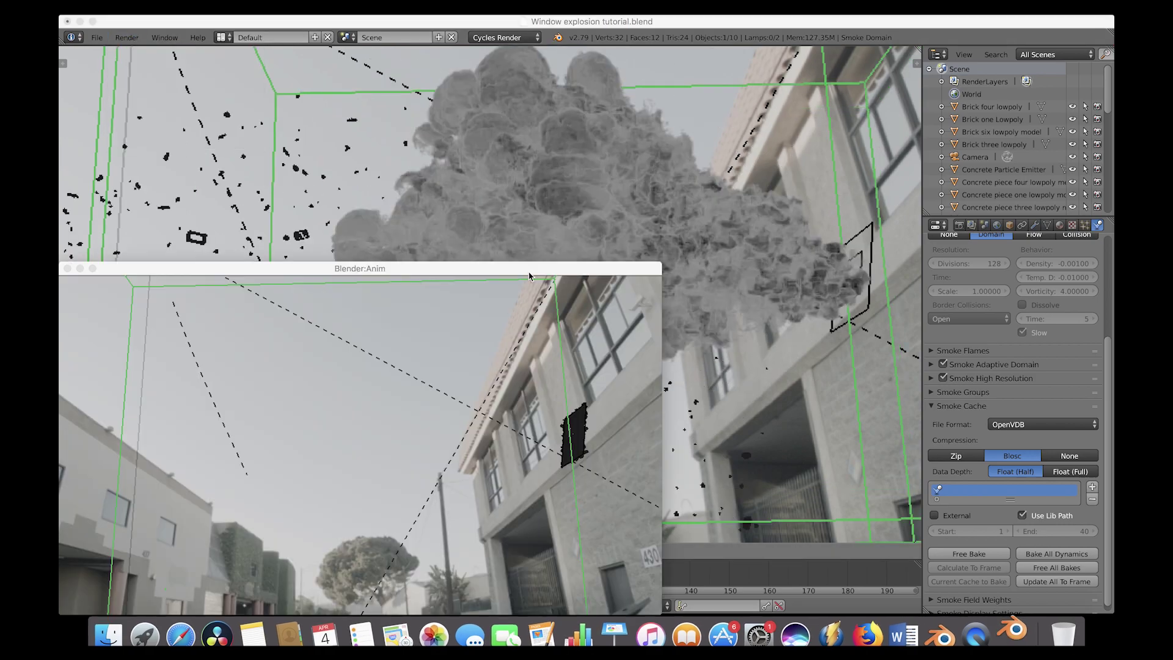
pyautogui.press('Escape')
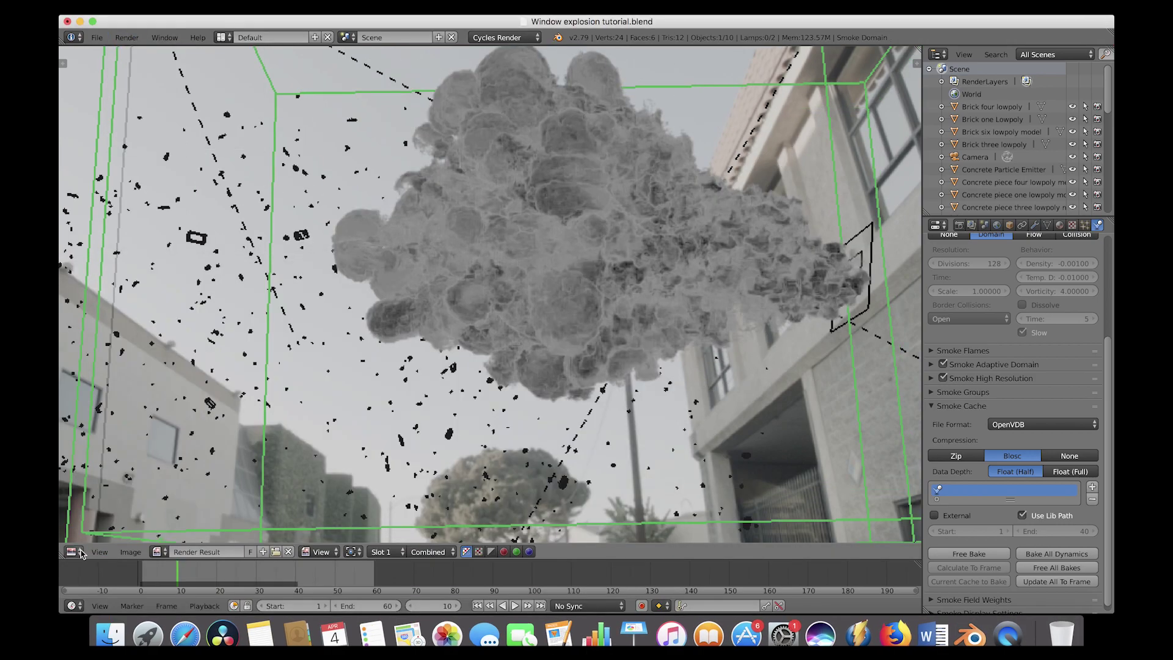
# - Switch the preview area back to the 3D View and move the timeline to frame 17
pyautogui.click(81, 554)
pyautogui.click(101, 540)
pyautogui.moveTo(193, 573); pyautogui.dragTo(214, 572)
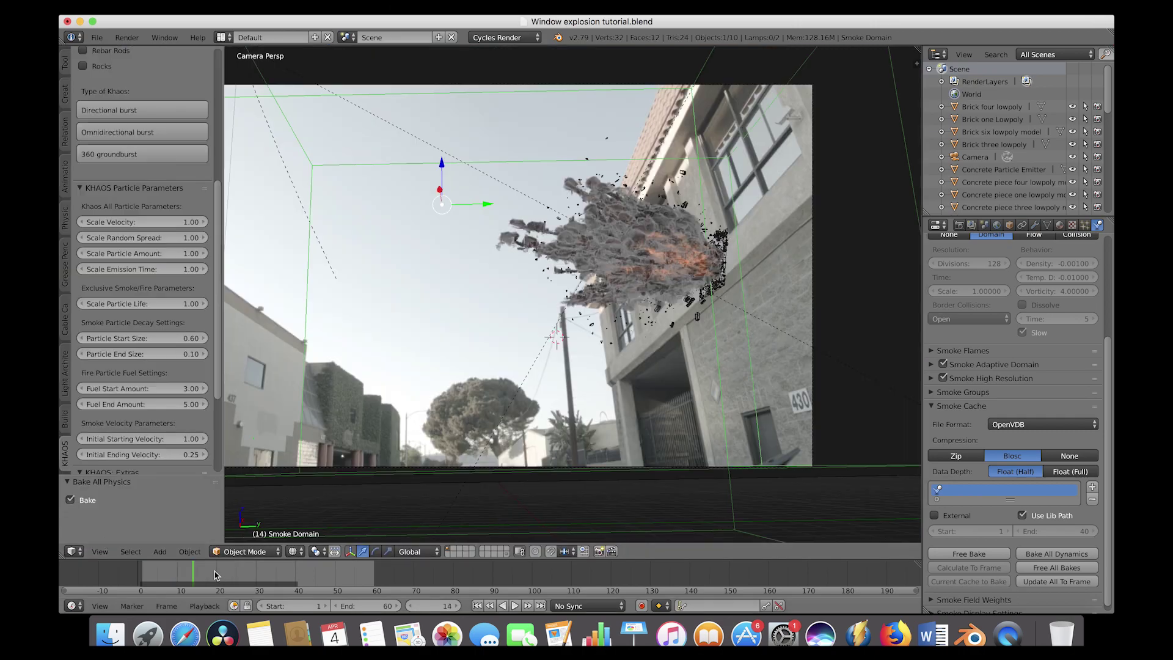
pyautogui.hotkey('alt', 'a')
pyautogui.hotkey('alt', 'a')
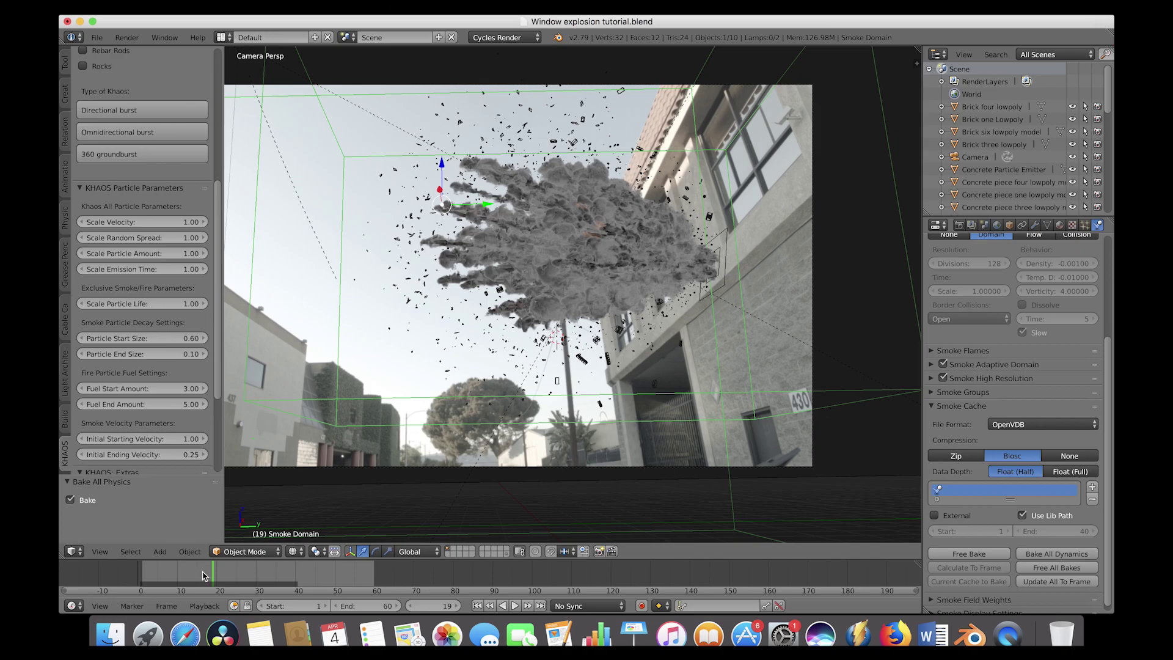
pyautogui.click(205, 574)
# - Split the 3D view vertically and set the new area to the Node Editor
pyautogui.moveTo(917, 50); pyautogui.dragTo(565, 55)
pyautogui.press('t')
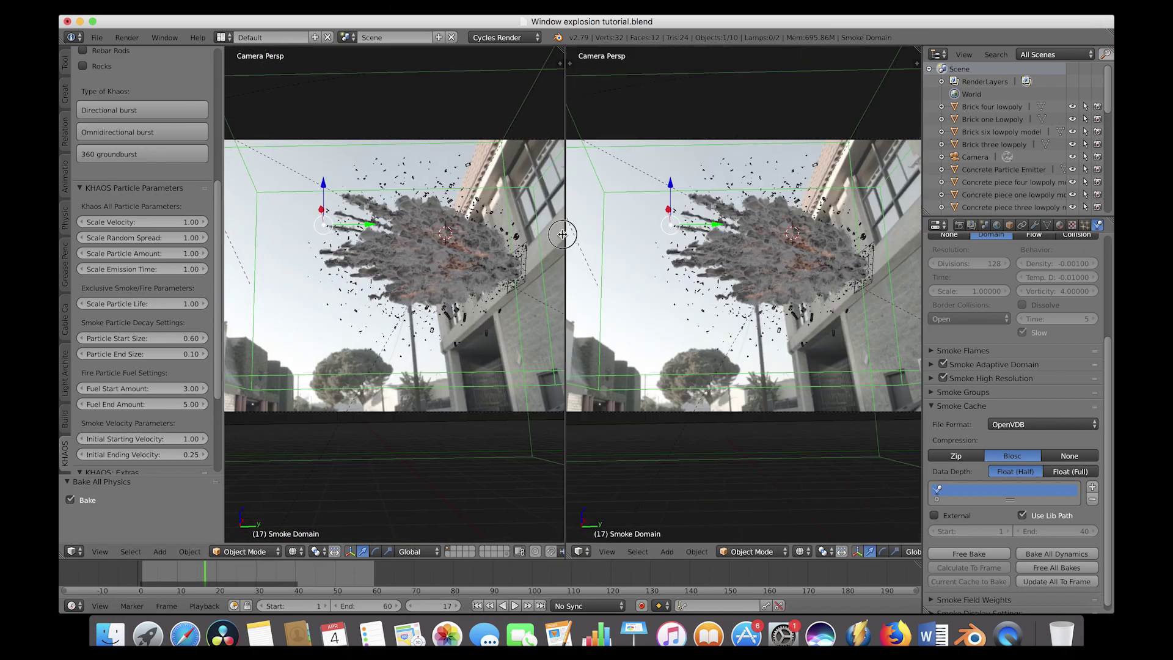
pyautogui.click(581, 552)
pyautogui.click(631, 413)
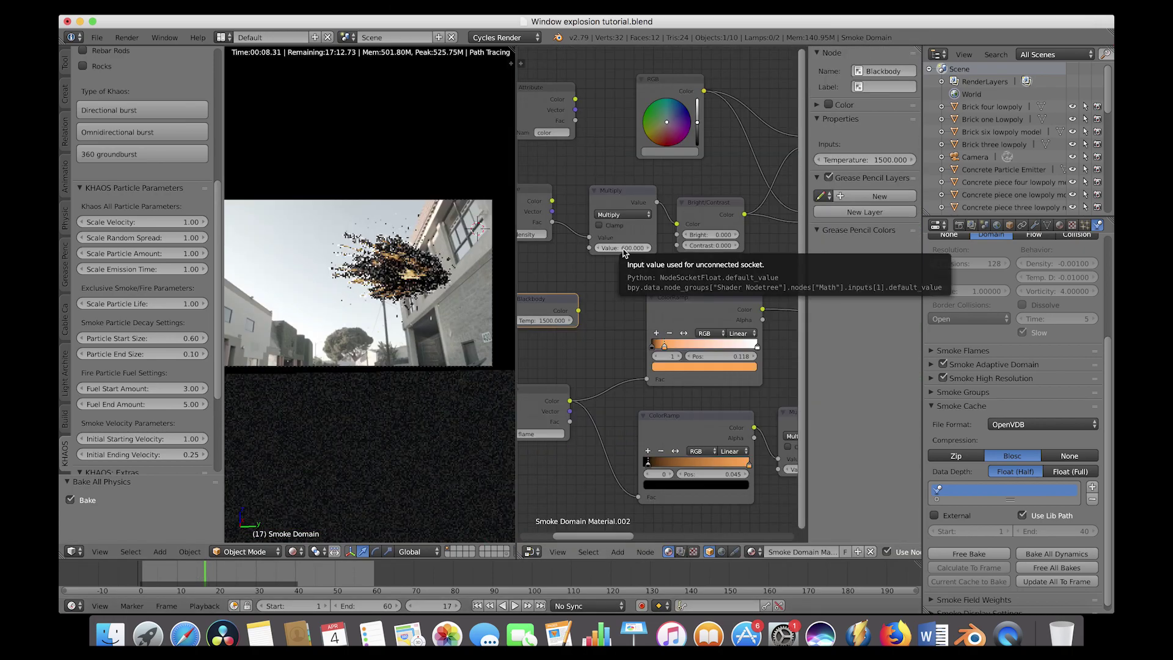
# - Set the smoke material's density Multiply value to 450 and the Bright/Contrast node's contrast to 1
pyautogui.click(624, 248)
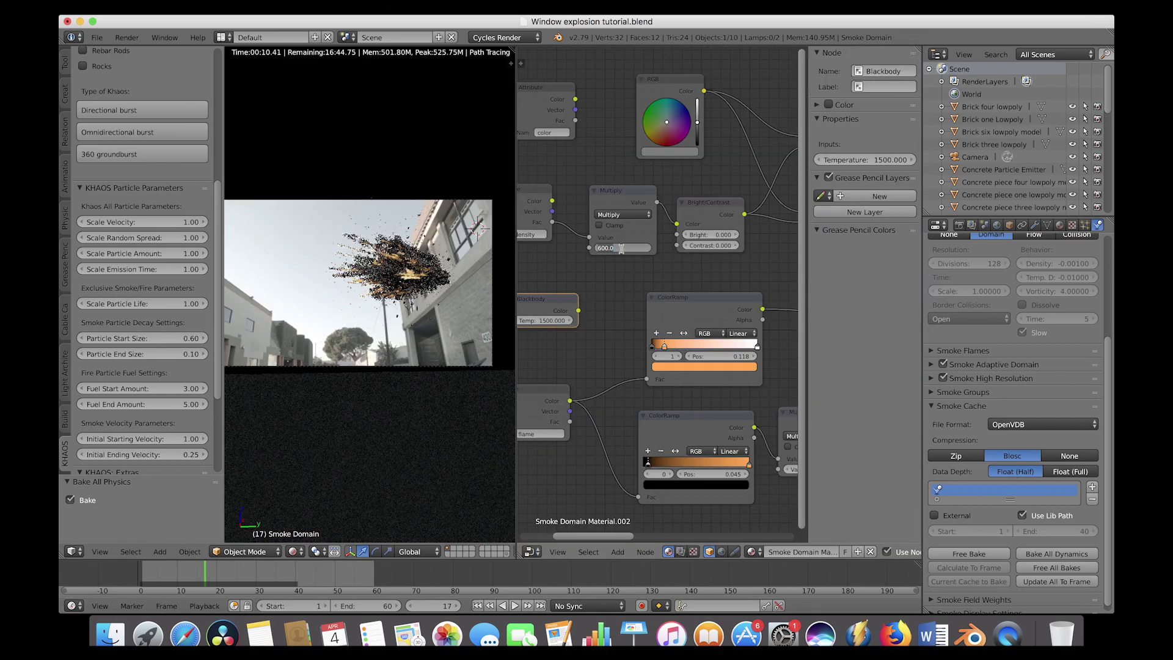
pyautogui.write('450')
pyautogui.press('Return')
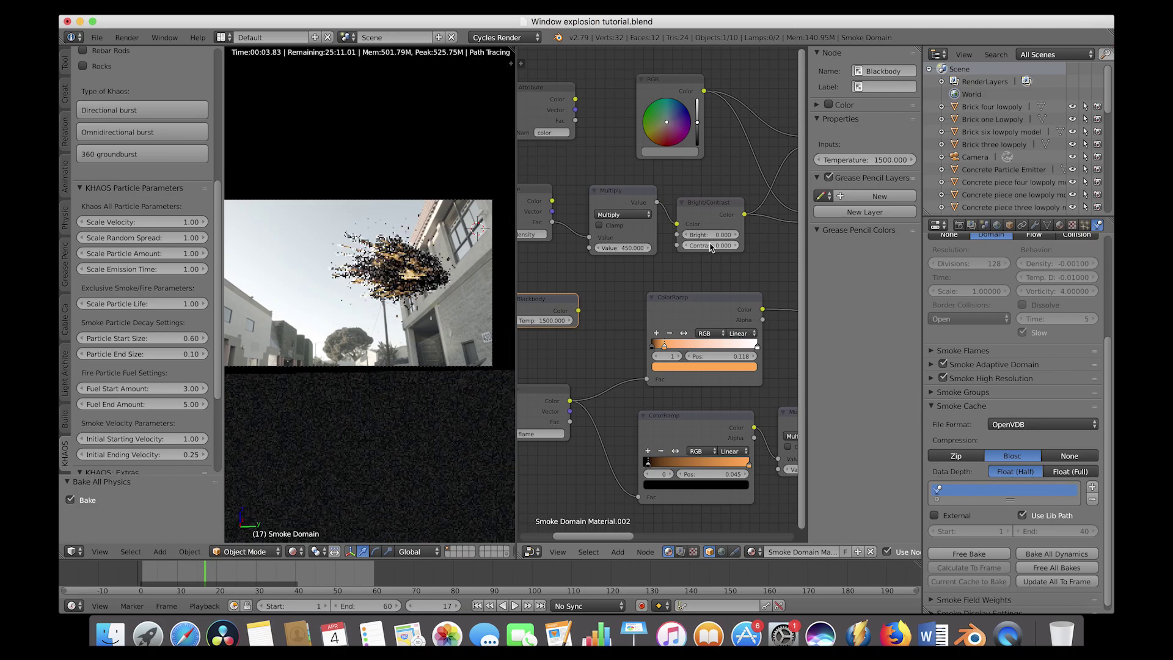
pyautogui.click(708, 245)
pyautogui.write('1')
pyautogui.press('Return')
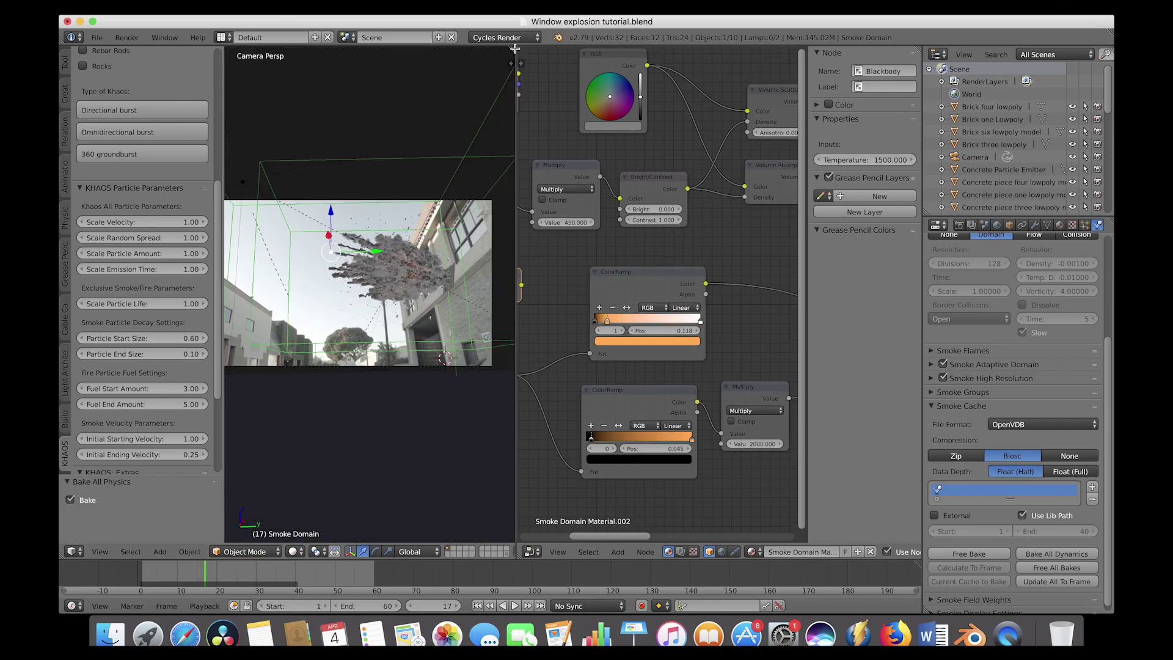
# - Merge the node editor area back into the 3D view and set the render resolution scale to 100%
pyautogui.moveTo(512, 49); pyautogui.dragTo(648, 103)
pyautogui.click(959, 225)
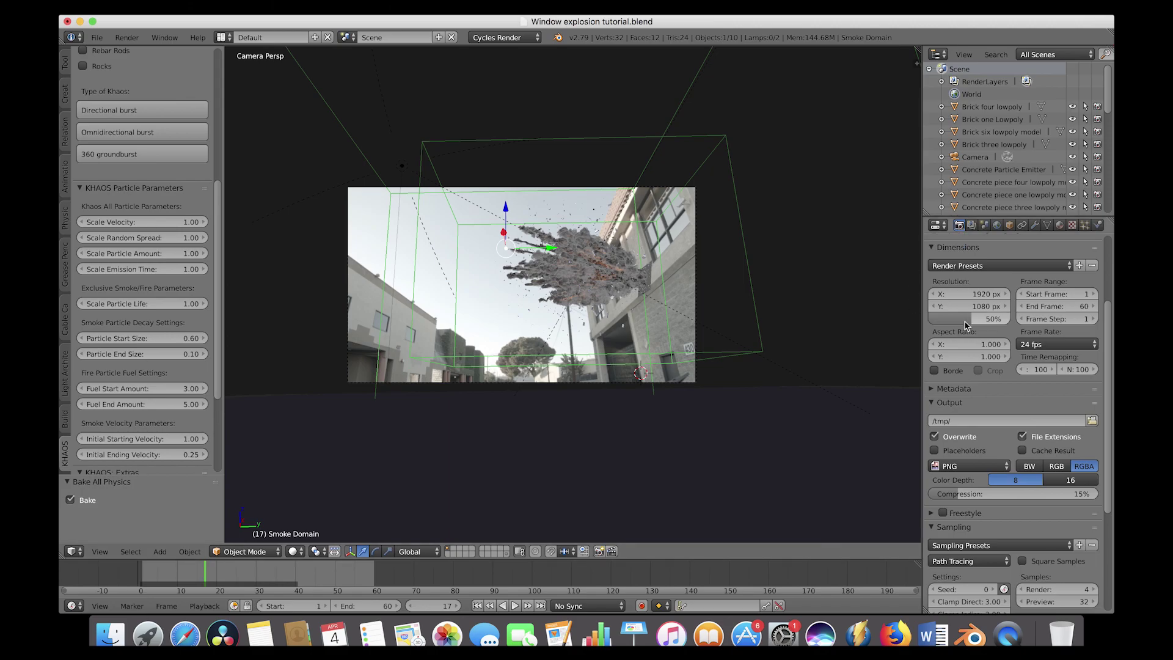
pyautogui.moveTo(971, 319); pyautogui.dragTo(1010, 318)
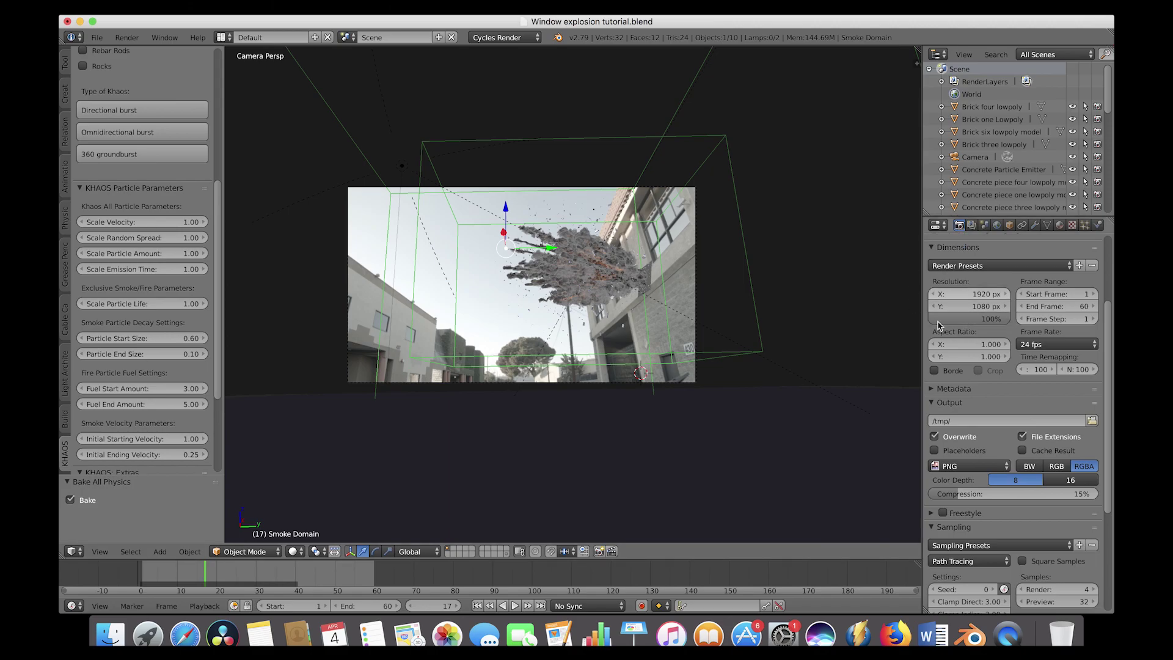
# - Set the output file format to OpenEXR and the render samples to 64
pyautogui.scroll(-3, 964, 415)
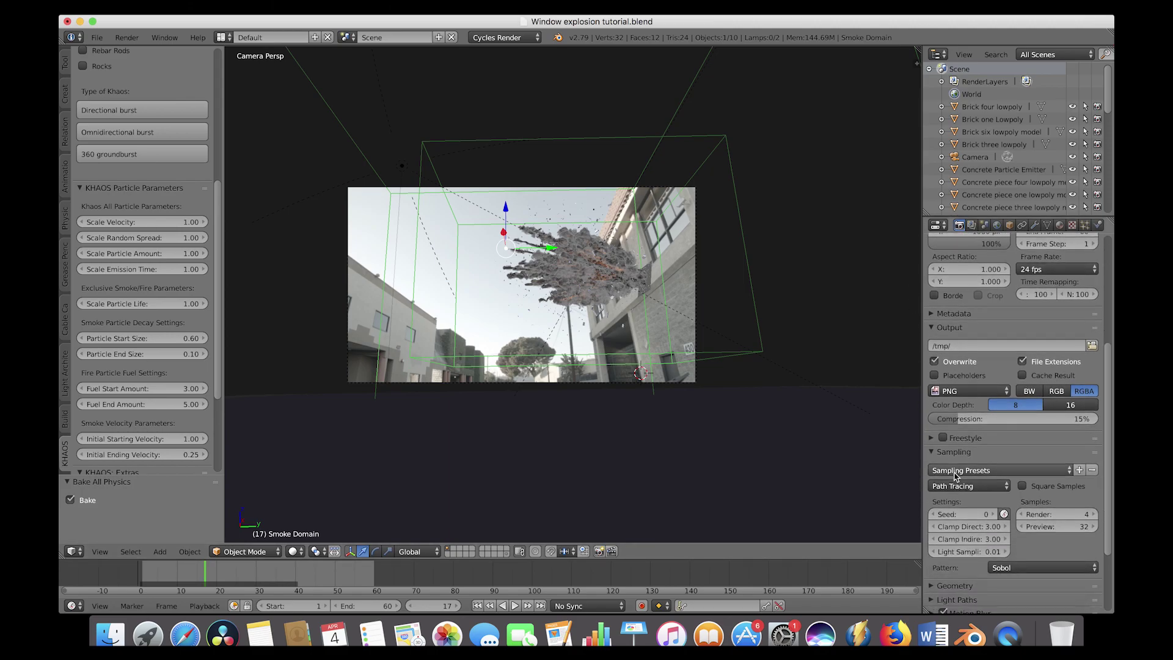
pyautogui.click(979, 392)
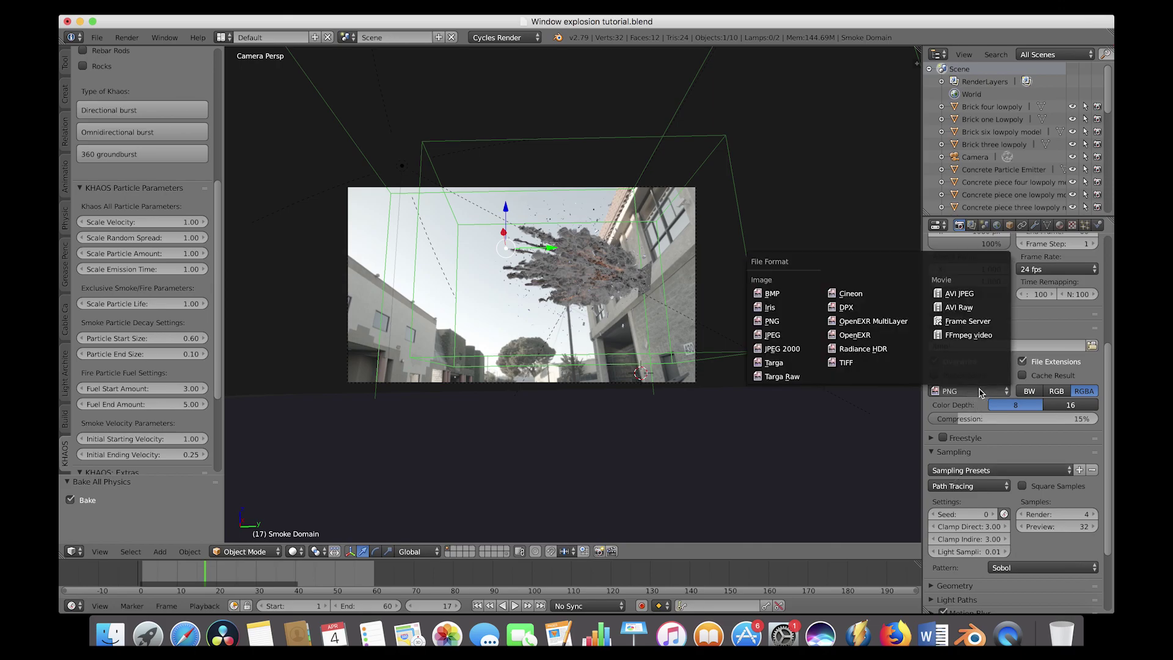
pyautogui.click(861, 334)
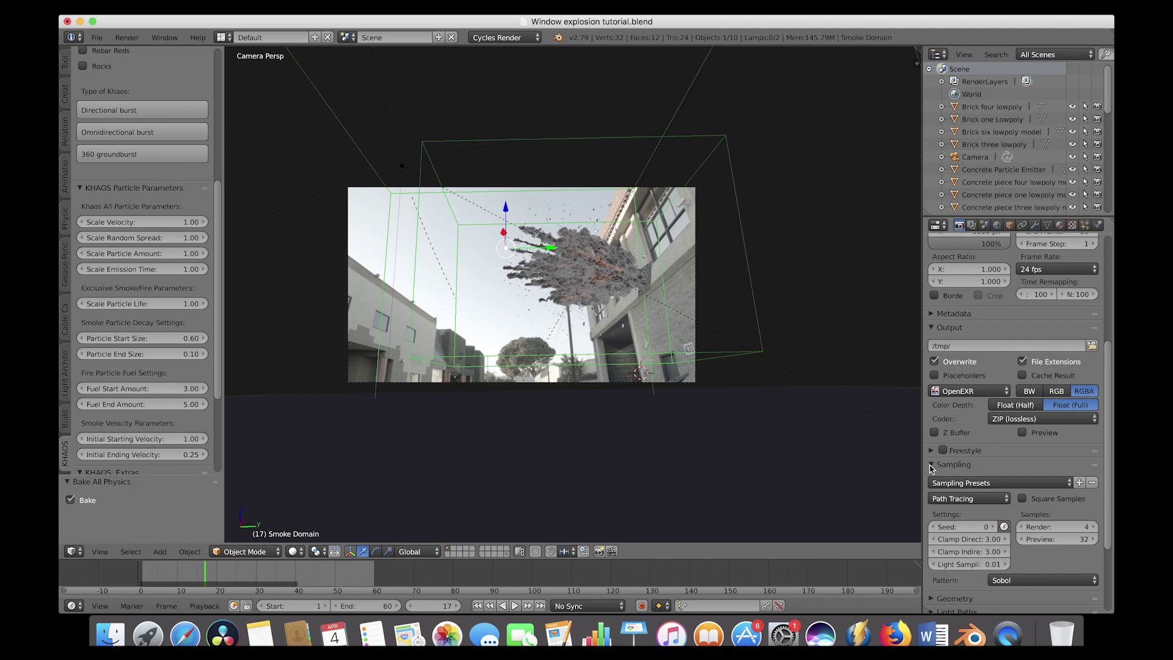
pyautogui.scroll(-3, 931, 468)
pyautogui.click(1054, 455)
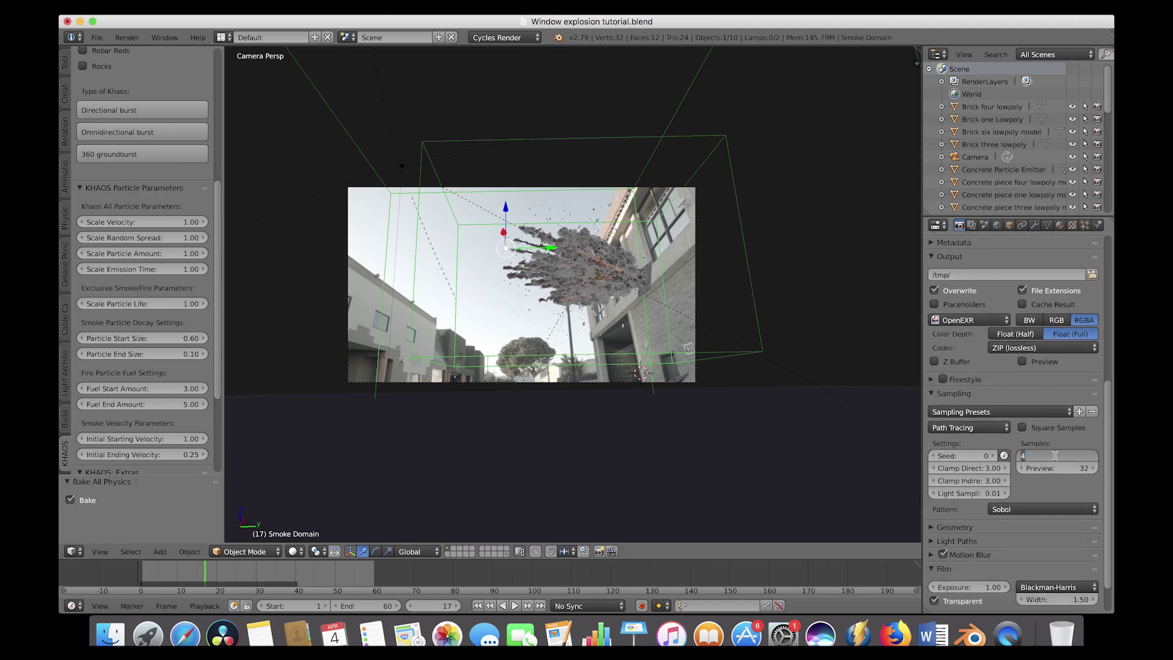
pyautogui.write('64')
pyautogui.press('Return')
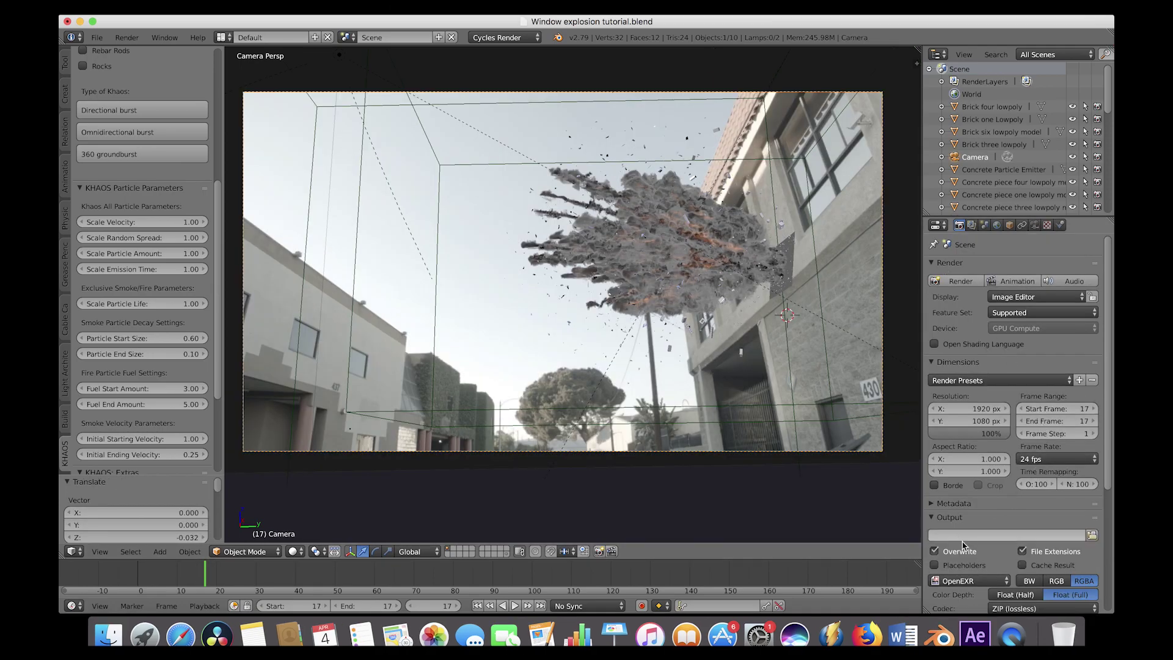
# - Set the render output path to the "Window explosion tutorial" folder
pyautogui.scroll(-2, 979, 539)
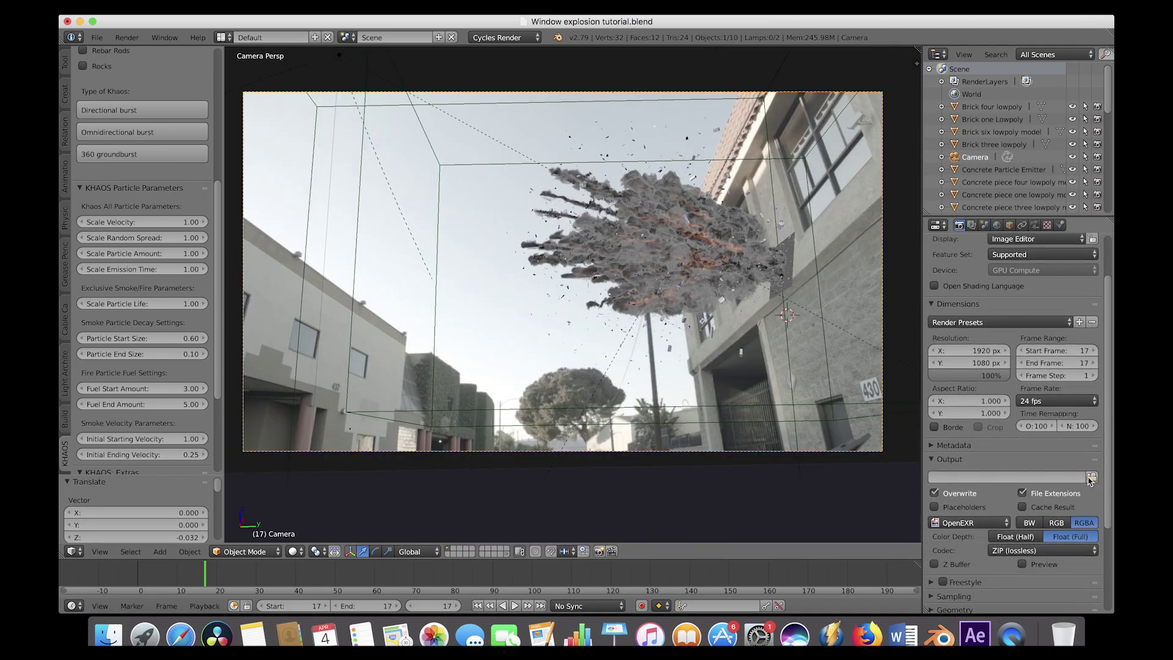
pyautogui.scroll(1, 1091, 481)
pyautogui.click(1091, 487)
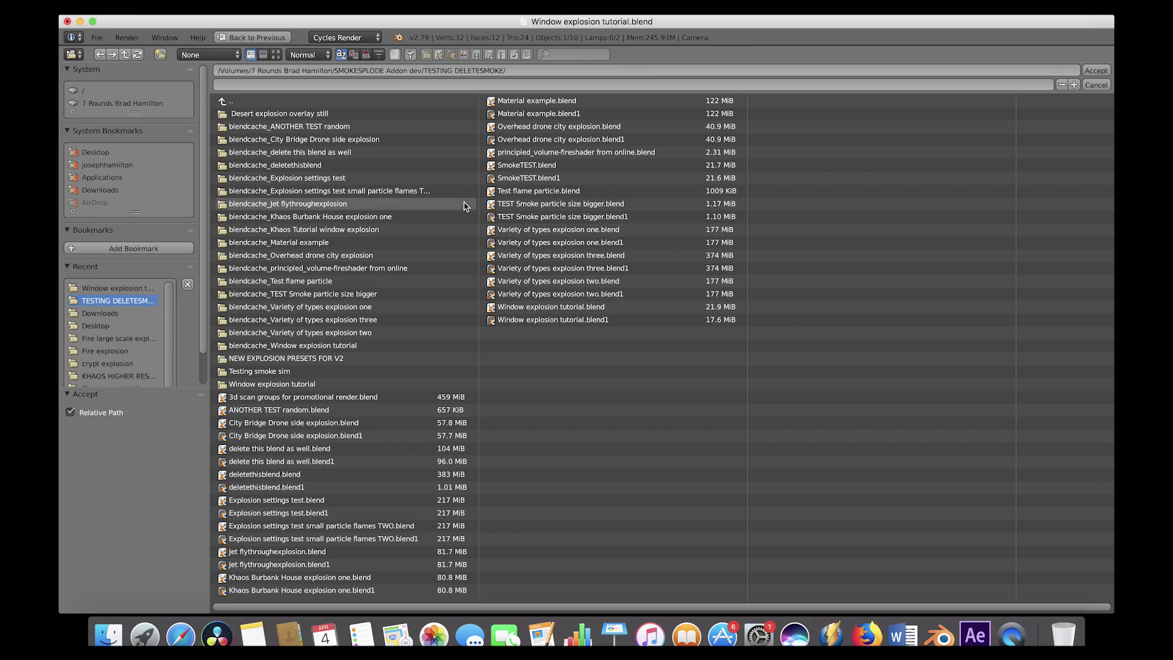
pyautogui.click(366, 384)
pyautogui.click(1096, 70)
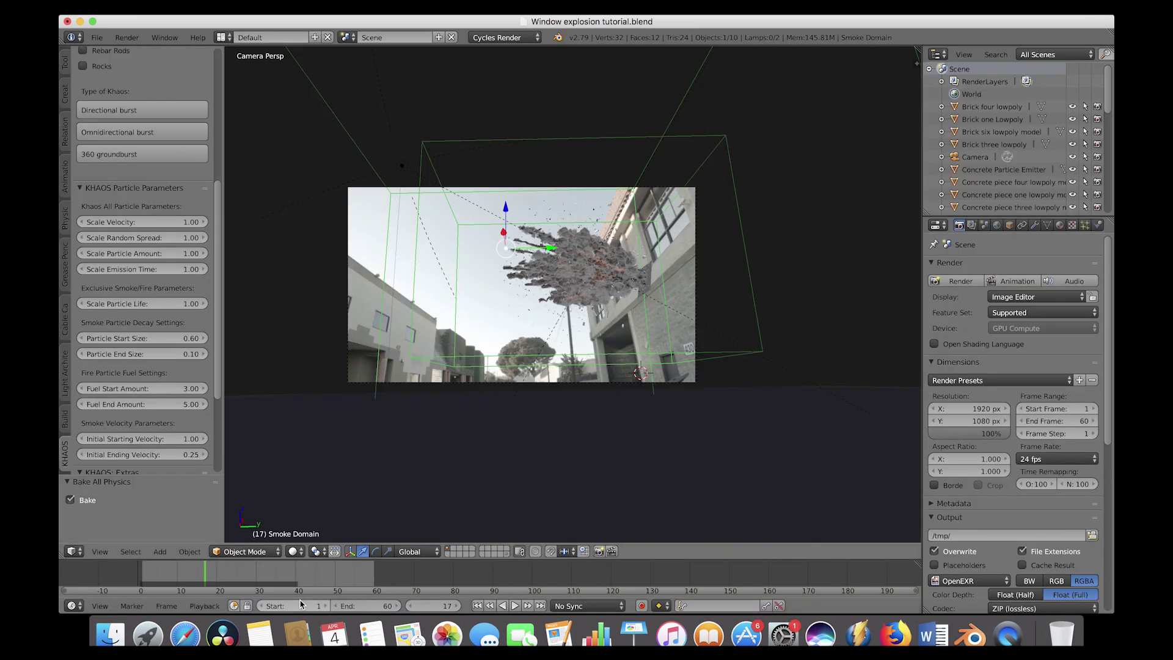